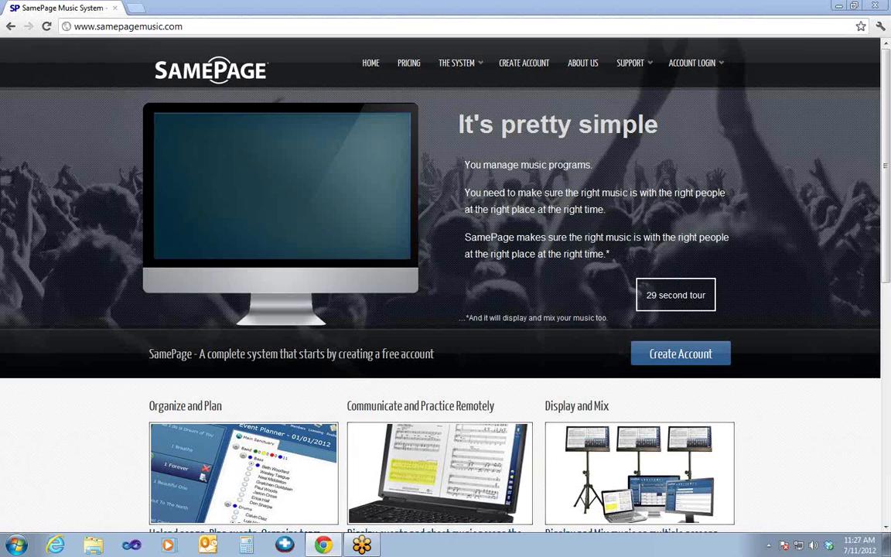
# Step: Show the ACCOUNT LOGIN dropdown with Login and Old Login on the SamePage homepage
pyautogui.moveTo(663, 76)
# Step: Open the SamePage sign-in page via Login and move from the Username to the Password field
pyautogui.moveTo(696, 67)
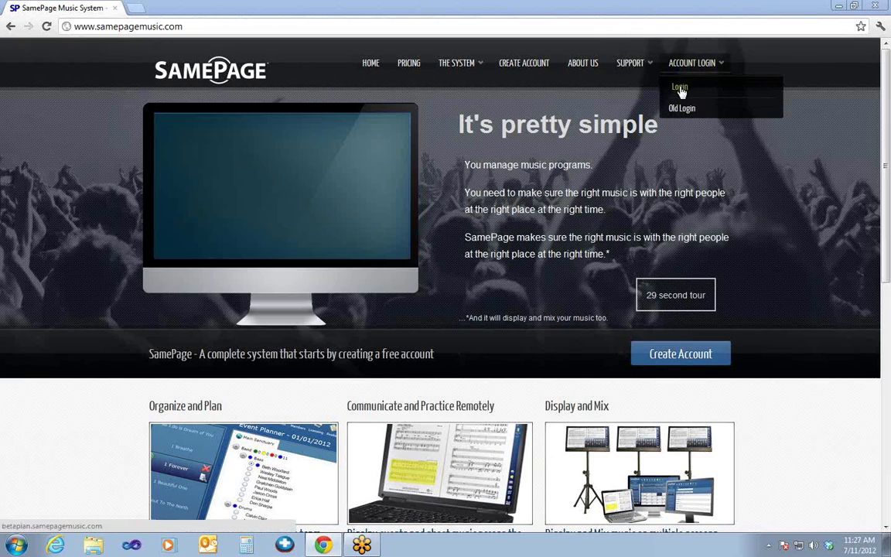
pyautogui.click(679, 88)
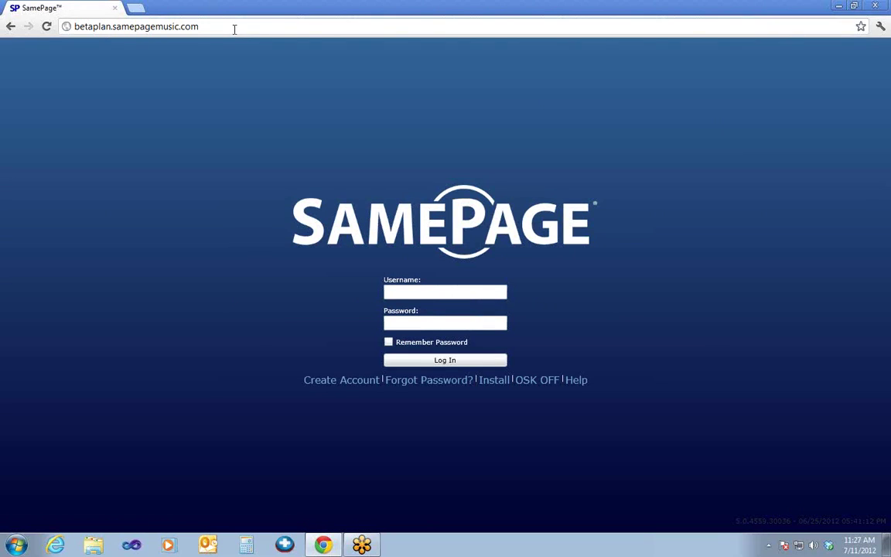
pyautogui.click(452, 292)
pyautogui.press('Tab')
# Step: Install the SamePage desktop application and confirm the Security Warning
pyautogui.click(496, 383)
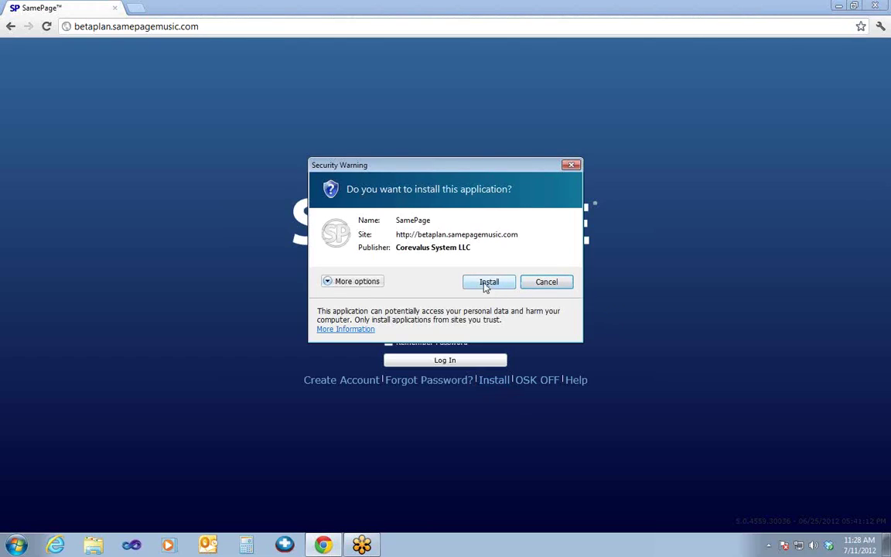
pyautogui.click(488, 284)
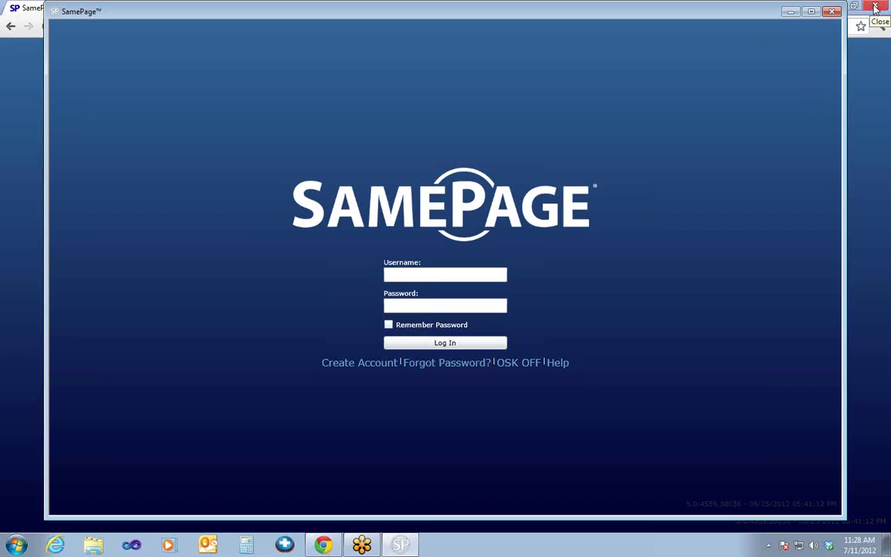
# Step: Close Chrome, reveal the new SamePage desktop shortcut, and maximize the SamePage login window
pyautogui.click(876, 6)
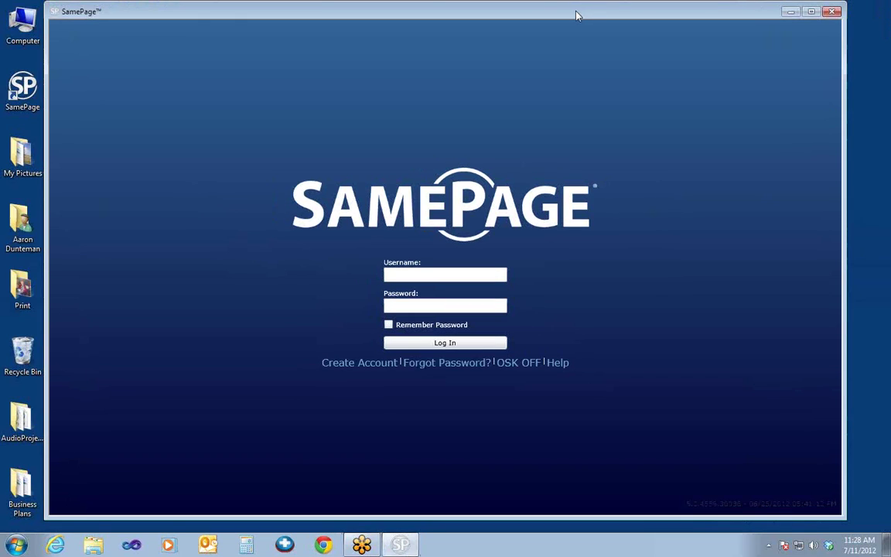
pyautogui.moveTo(573, 15); pyautogui.dragTo(842, 169)
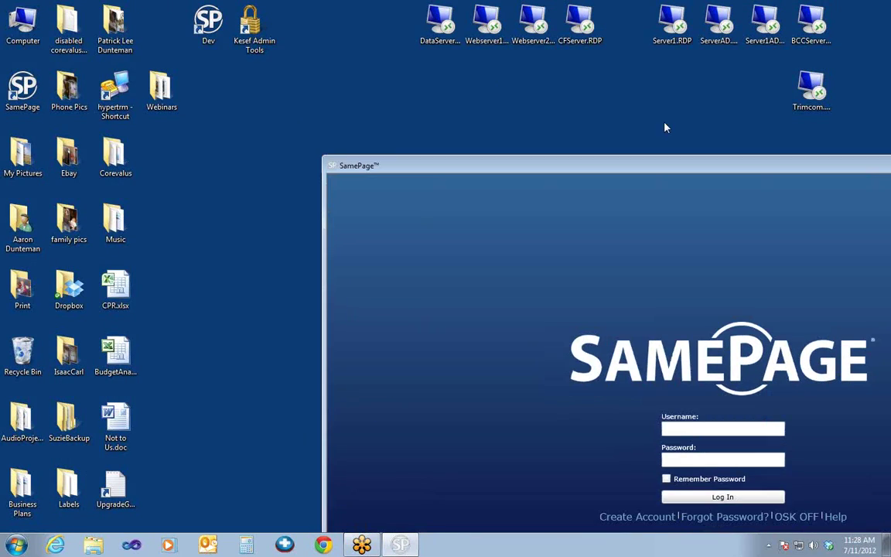
pyautogui.click(22, 89)
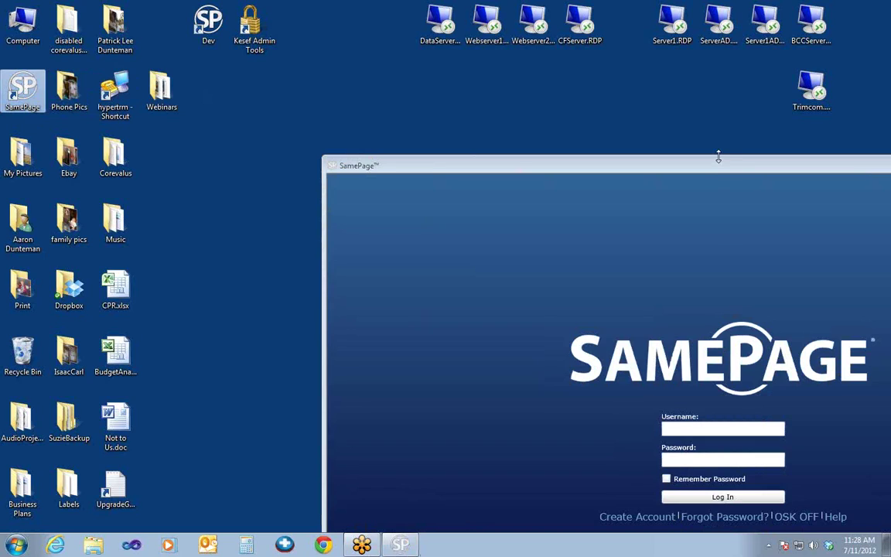
pyautogui.moveTo(776, 171); pyautogui.dragTo(505, 22)
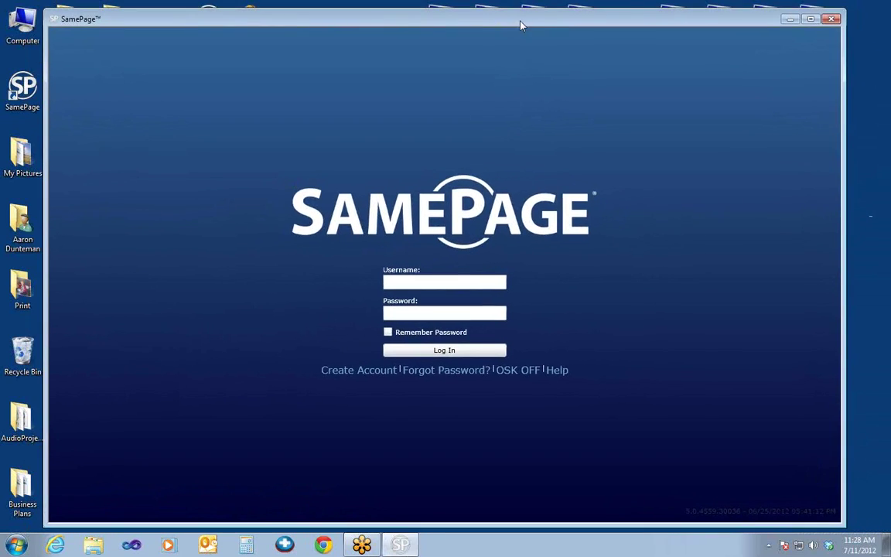
pyautogui.doubleClick(474, 23)
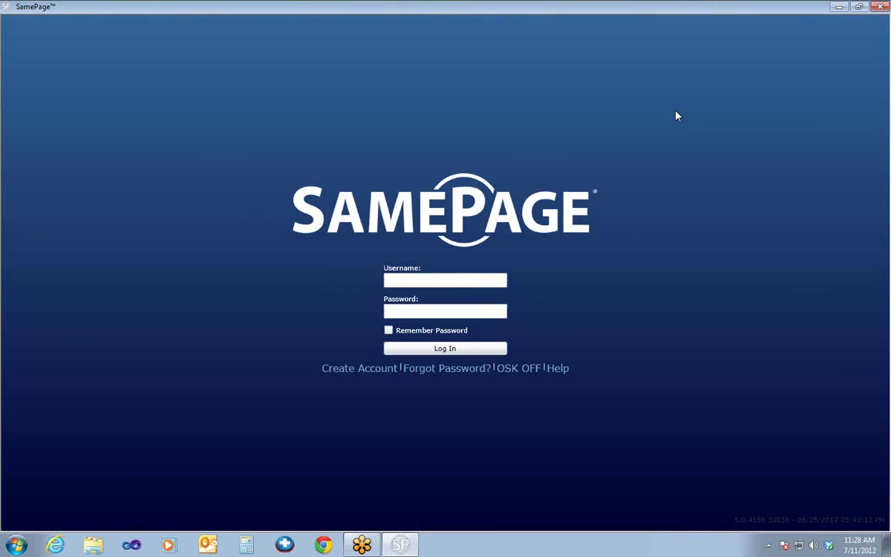
# Step: Log in with the account's username and password, with Remember Password ticked
pyautogui.click(474, 281)
pyautogui.write('ma')
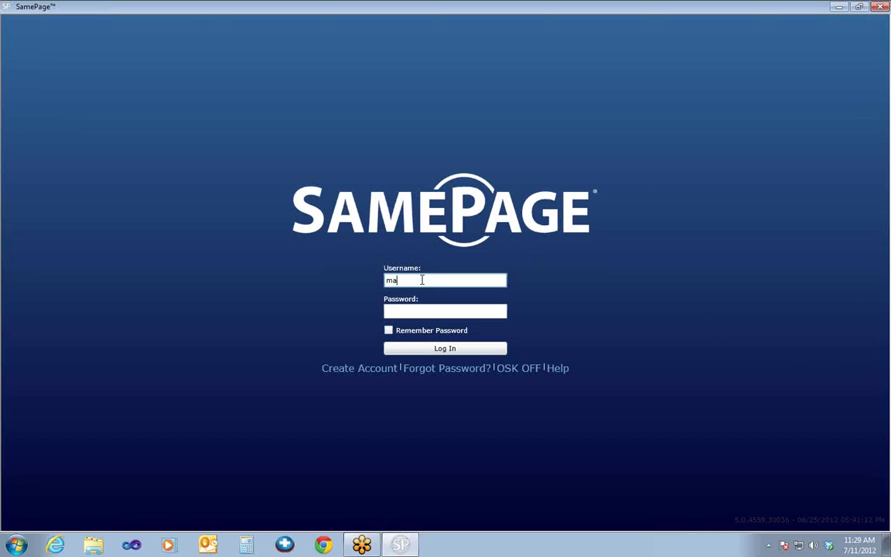
pyautogui.write('rktest3')
pyautogui.press('Tab')
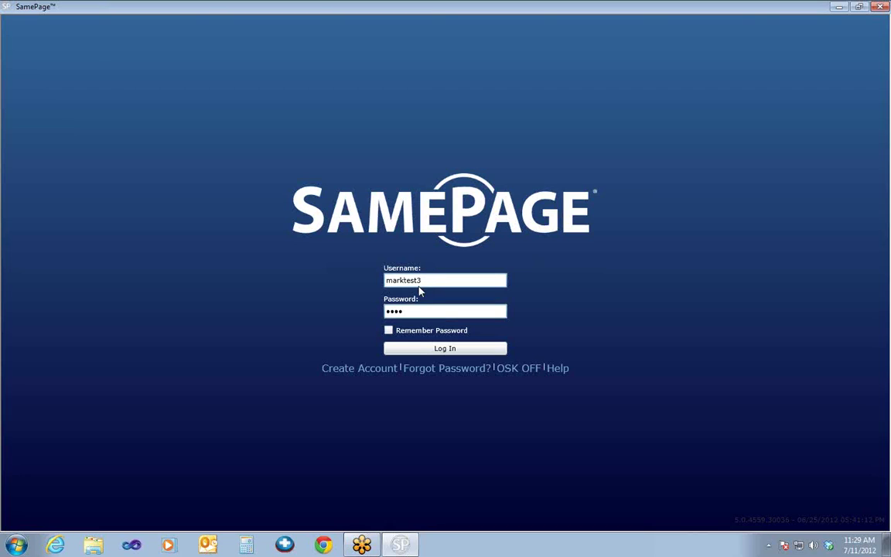
pyautogui.click(389, 330)
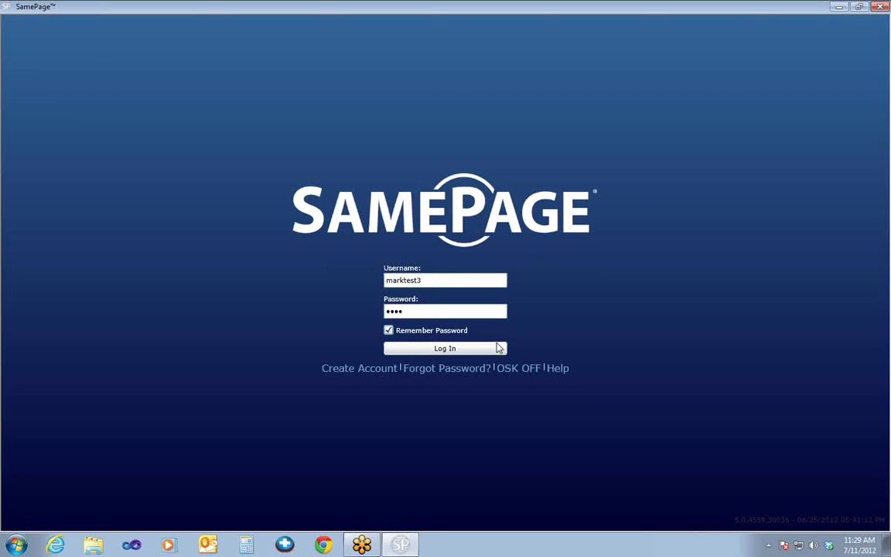
pyautogui.click(439, 350)
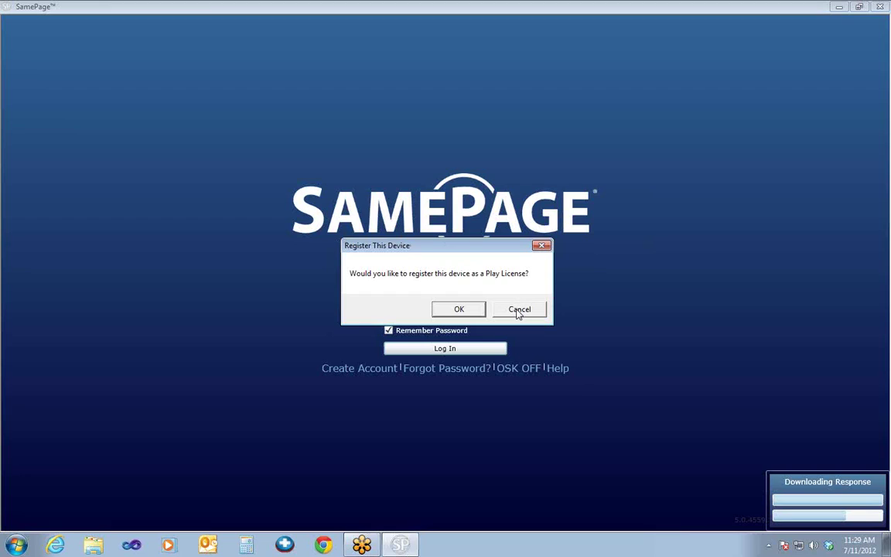
# Step: Cancel registering this device as a Play License
pyautogui.click(520, 309)
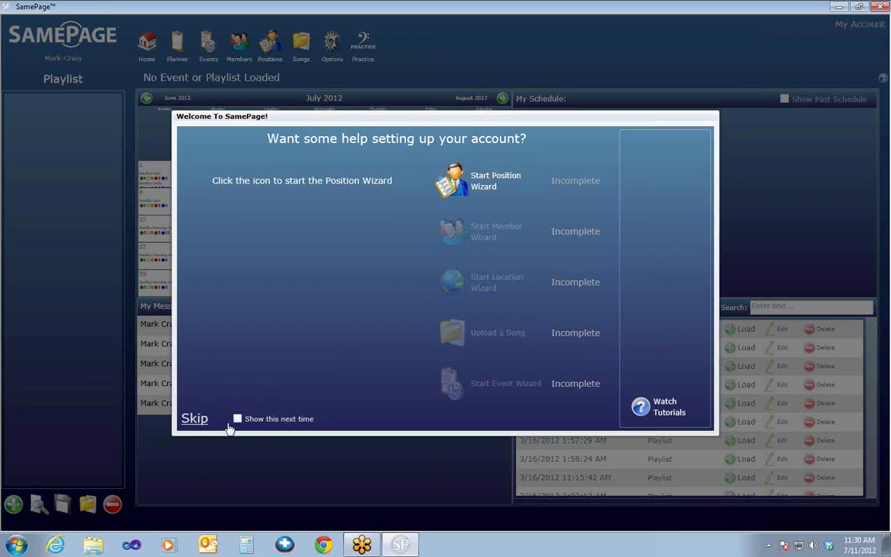
# Step: Skip the Welcome To SamePage wizard with 'Show this next time' ticked
pyautogui.click(237, 419)
pyautogui.click(196, 418)
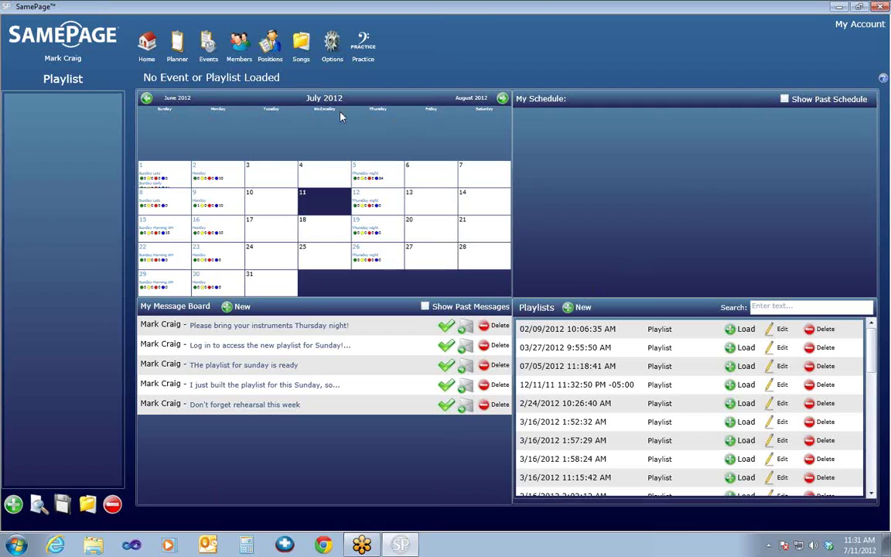
pyautogui.click(281, 103)
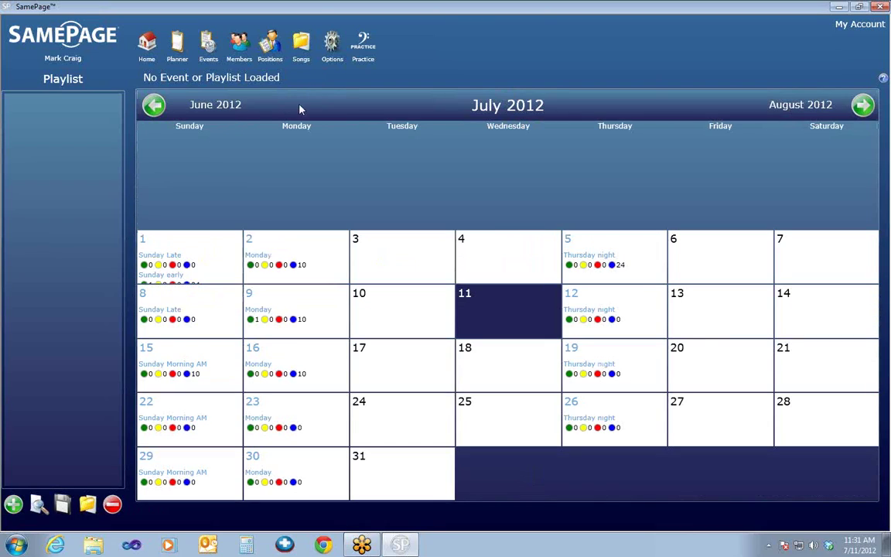
pyautogui.click(146, 45)
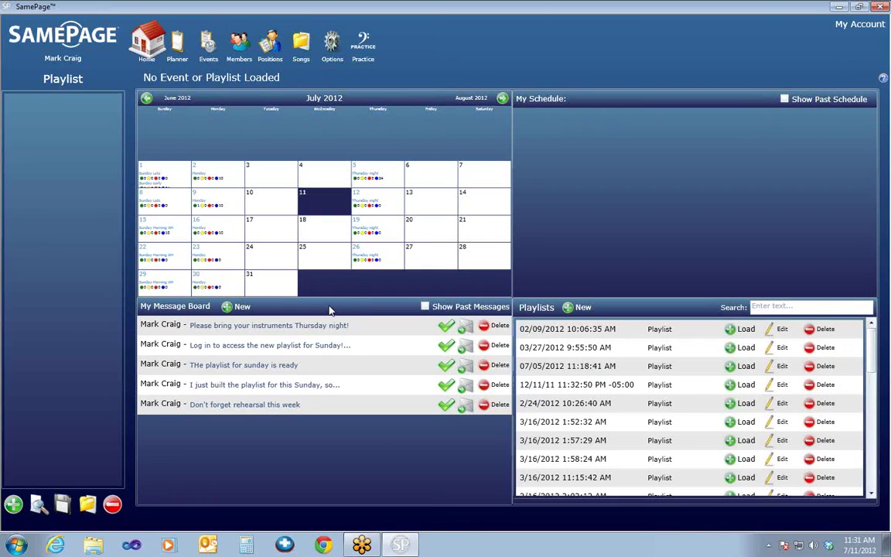
pyautogui.click(346, 307)
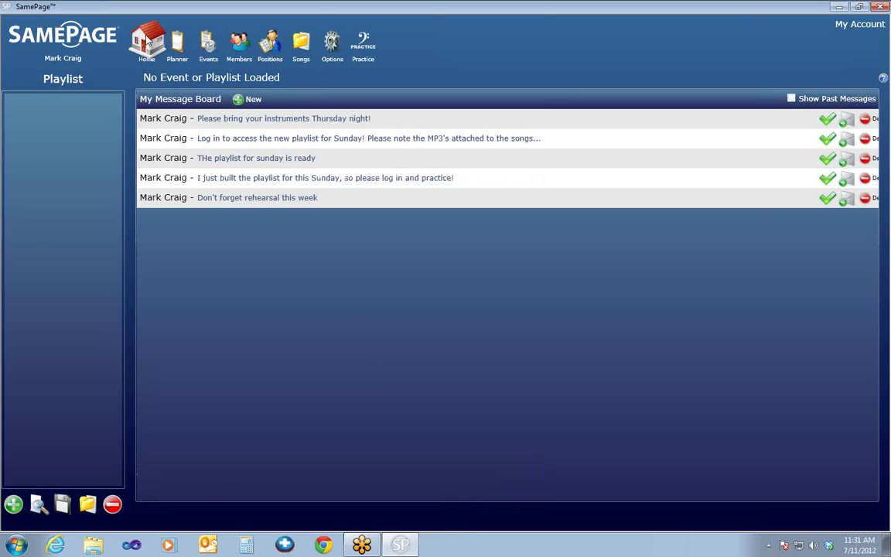
pyautogui.click(146, 45)
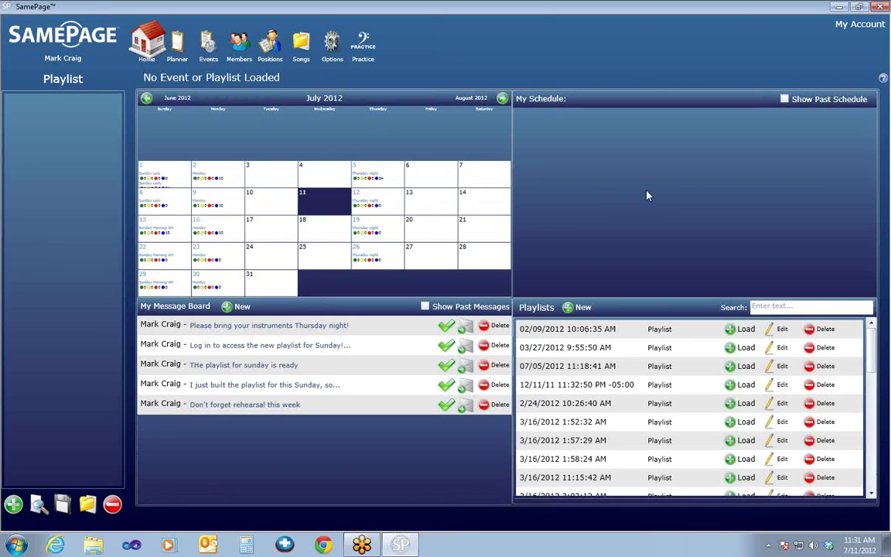
pyautogui.click(306, 102)
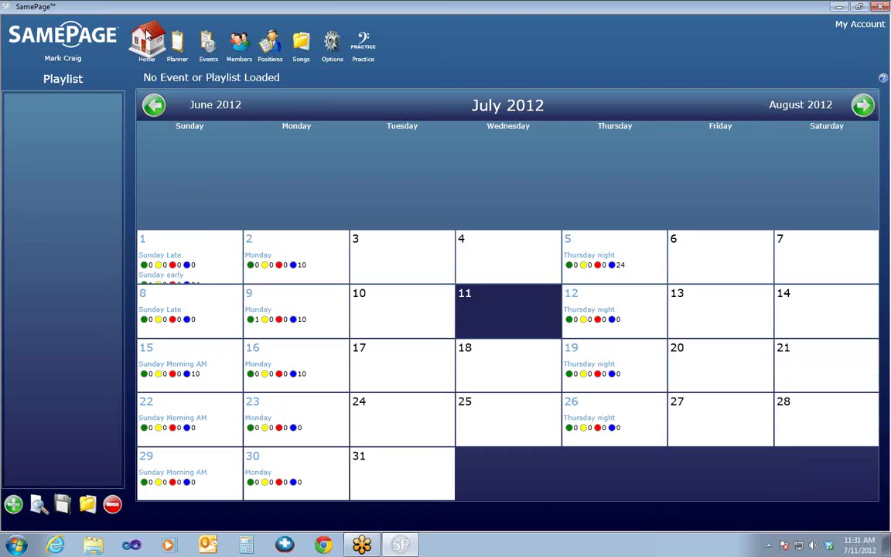
pyautogui.click(183, 48)
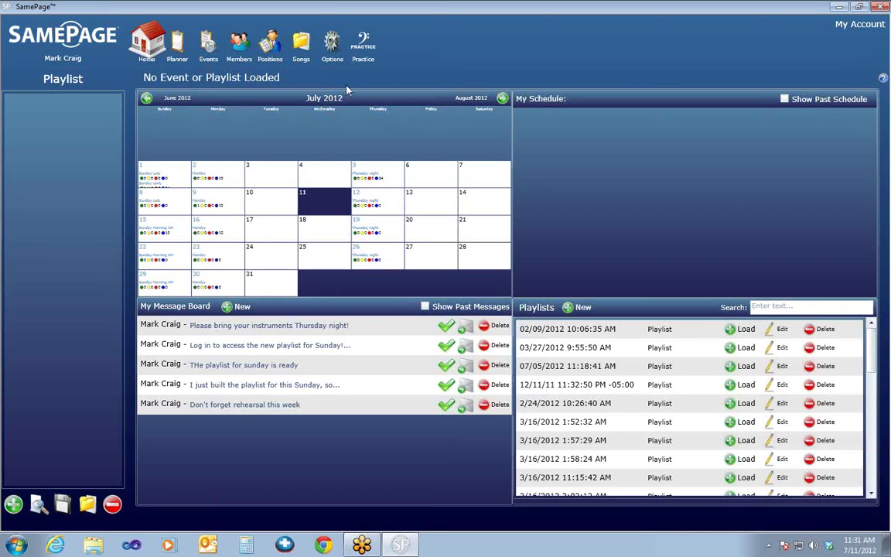
# Step: Browse past entries in My Schedule, hide them again, and return to the home view
pyautogui.click(785, 100)
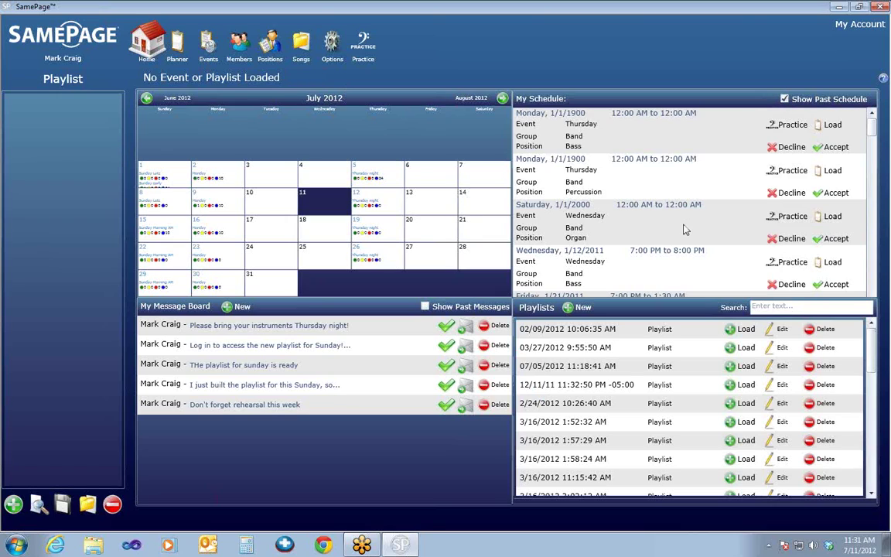
pyautogui.scroll(-2, 684, 229)
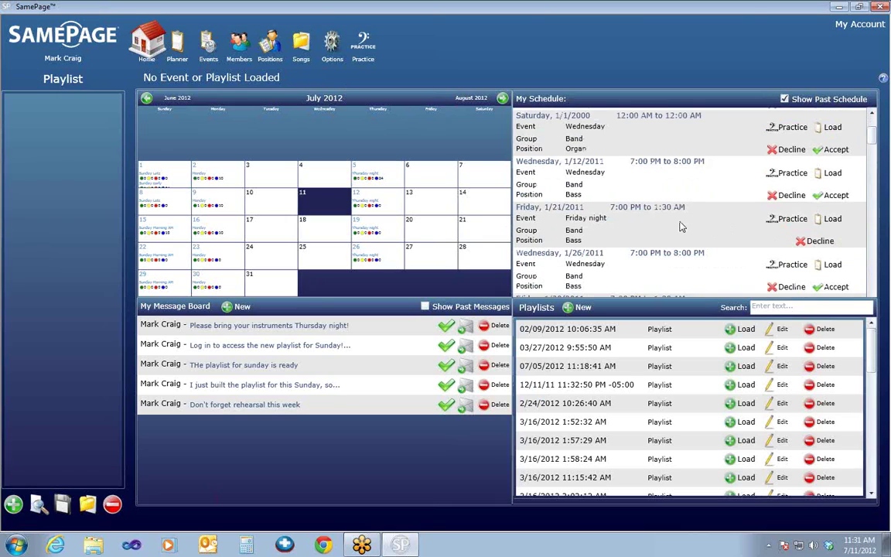
pyautogui.scroll(-5, 681, 227)
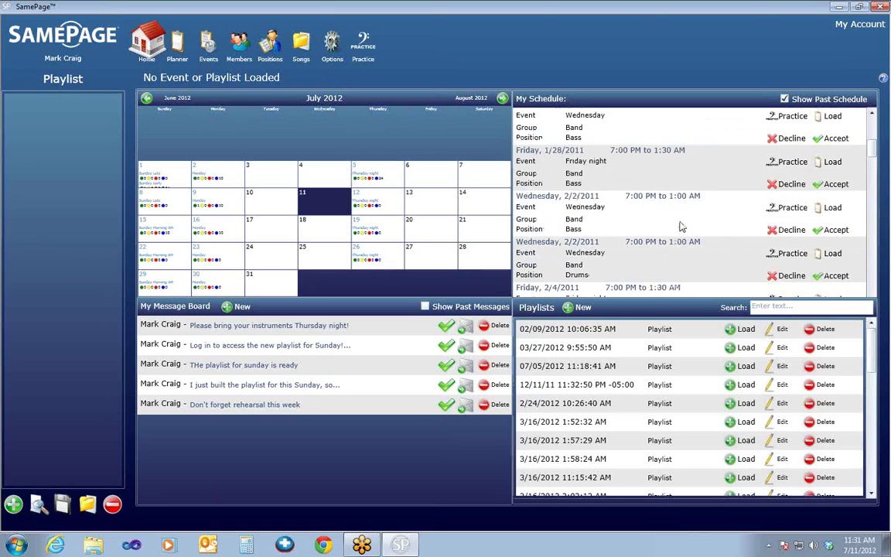
pyautogui.scroll(-2, 681, 227)
pyautogui.scroll(5, 678, 226)
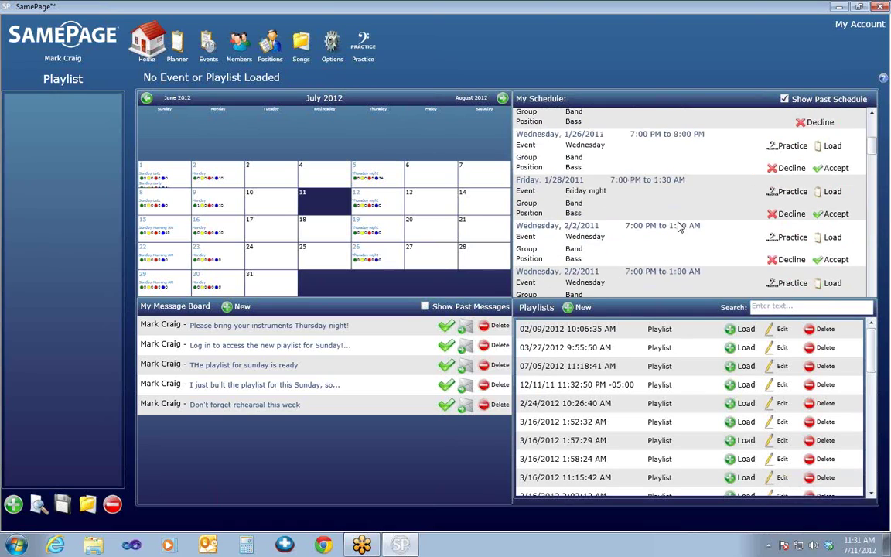
pyautogui.scroll(4, 679, 225)
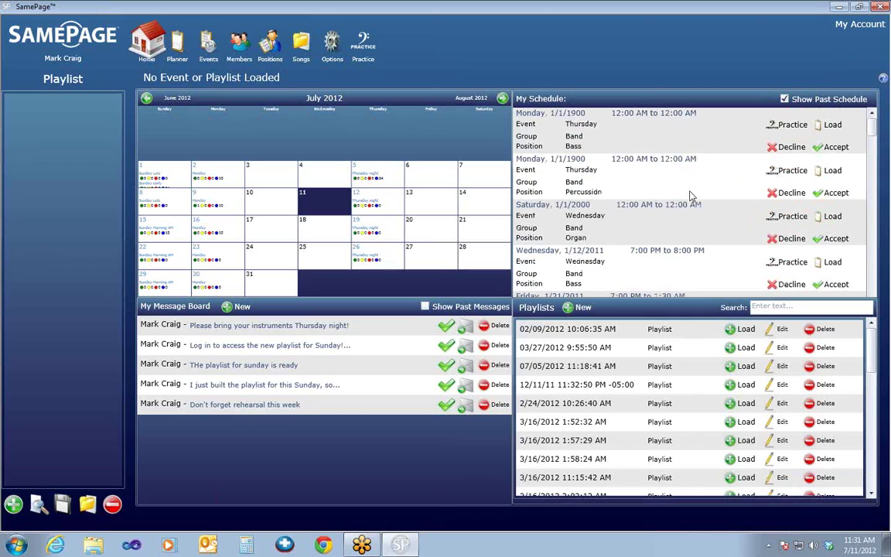
pyautogui.scroll(-4, 696, 189)
pyautogui.scroll(-10, 867, 232)
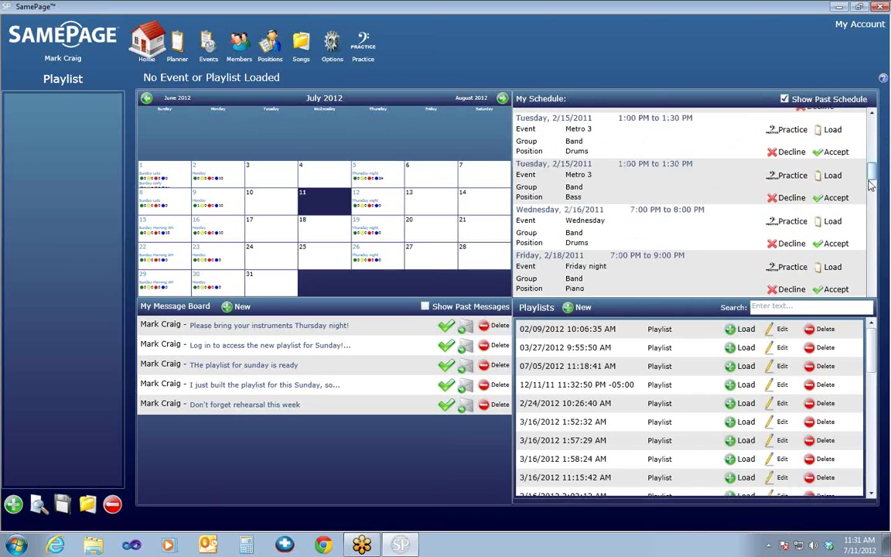
pyautogui.moveTo(867, 237); pyautogui.dragTo(872, 118)
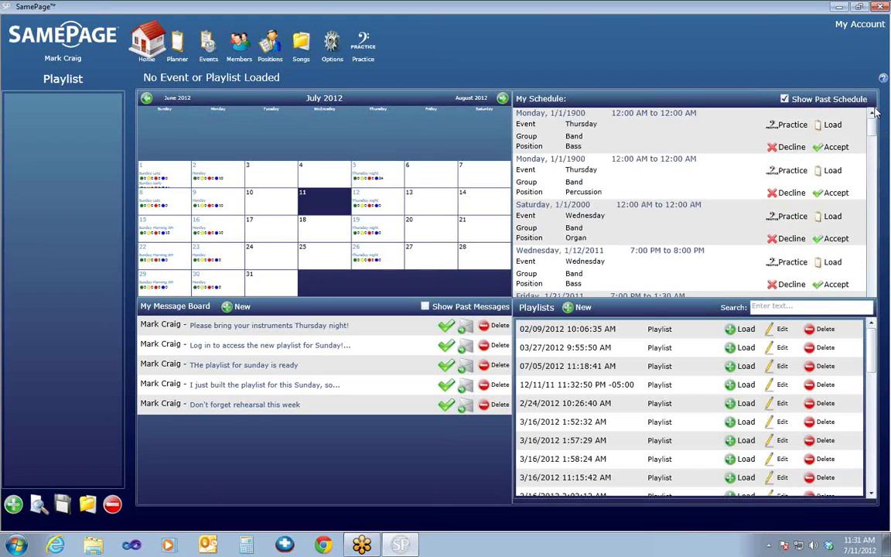
pyautogui.click(785, 99)
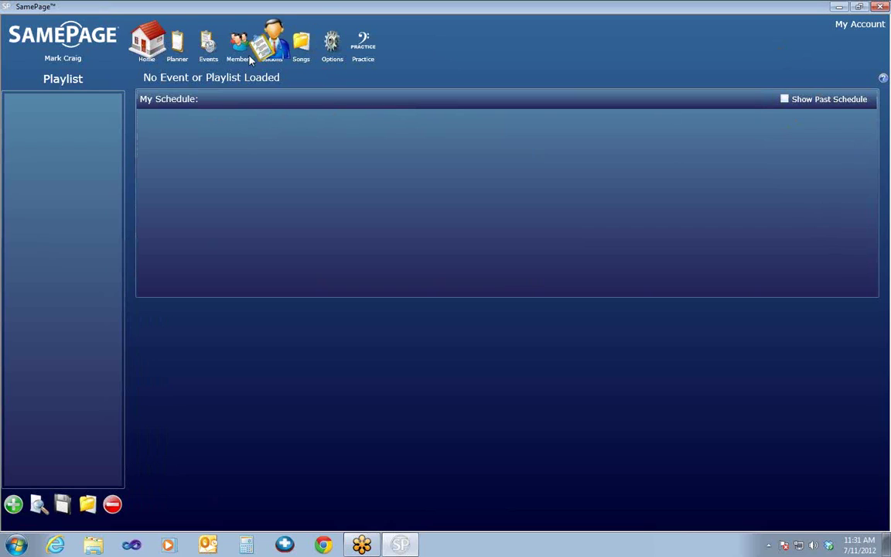
pyautogui.click(143, 43)
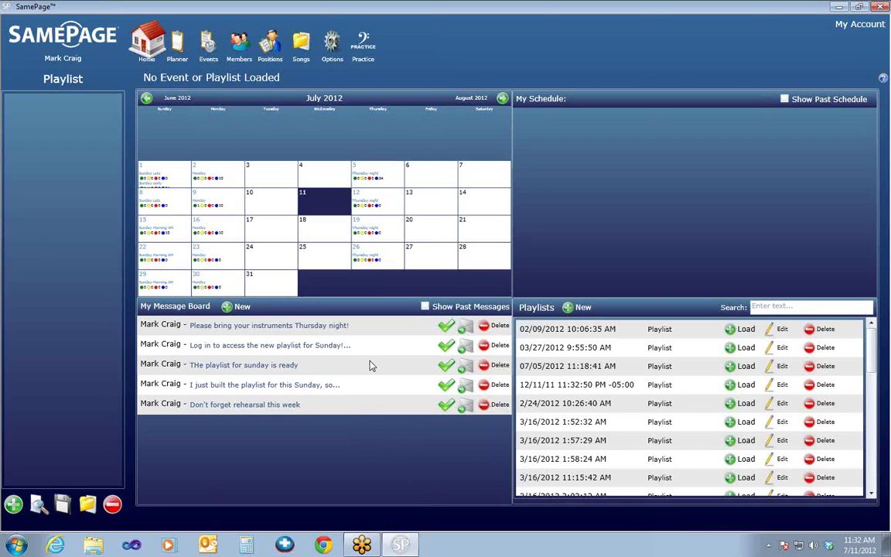
# Step: Start a new message board post reading 'This is a test message.'
pyautogui.click(228, 308)
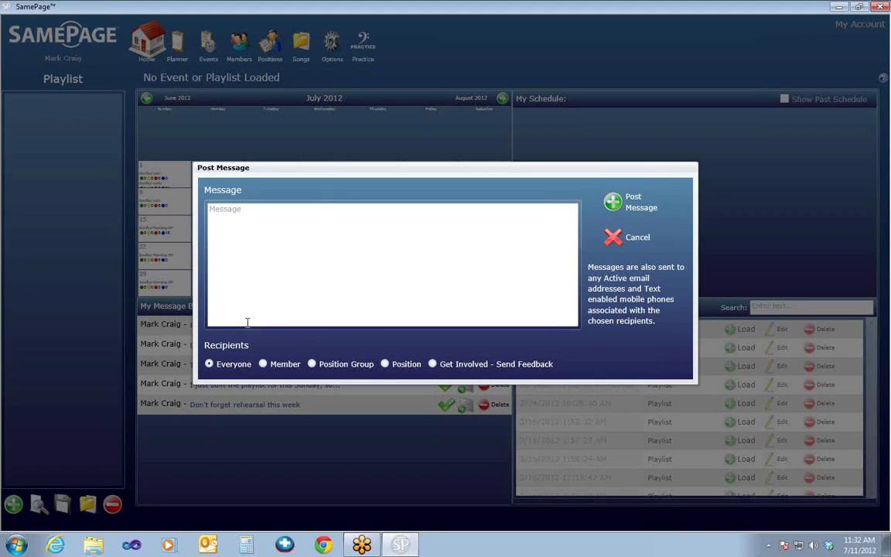
pyautogui.click(263, 223)
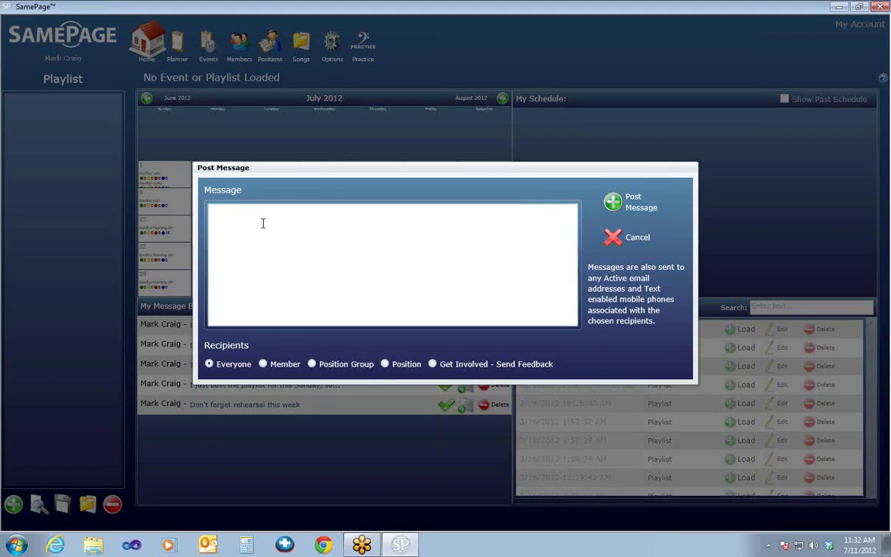
pyautogui.write('This is a test message.')
# Step: Try the recipient options: Member, the Band position group, Piano and Bass positions, Get Involved
pyautogui.click(264, 365)
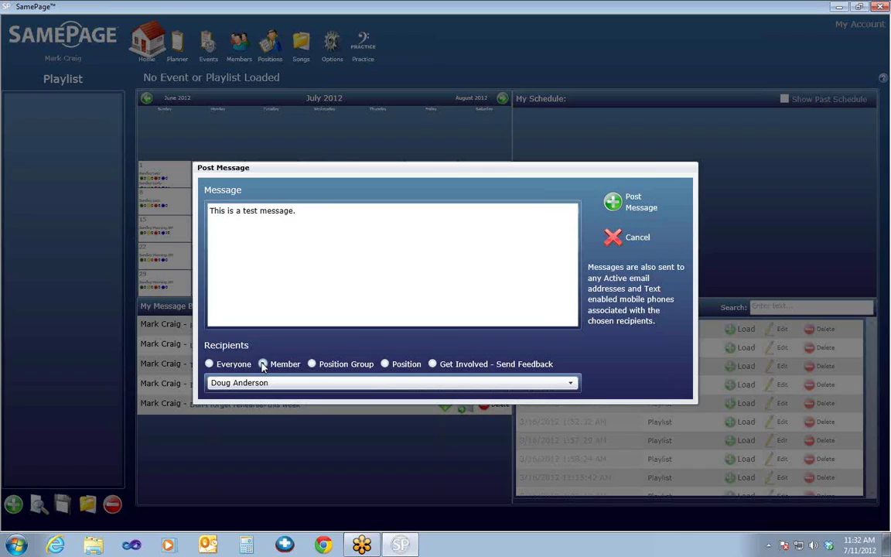
pyautogui.click(335, 386)
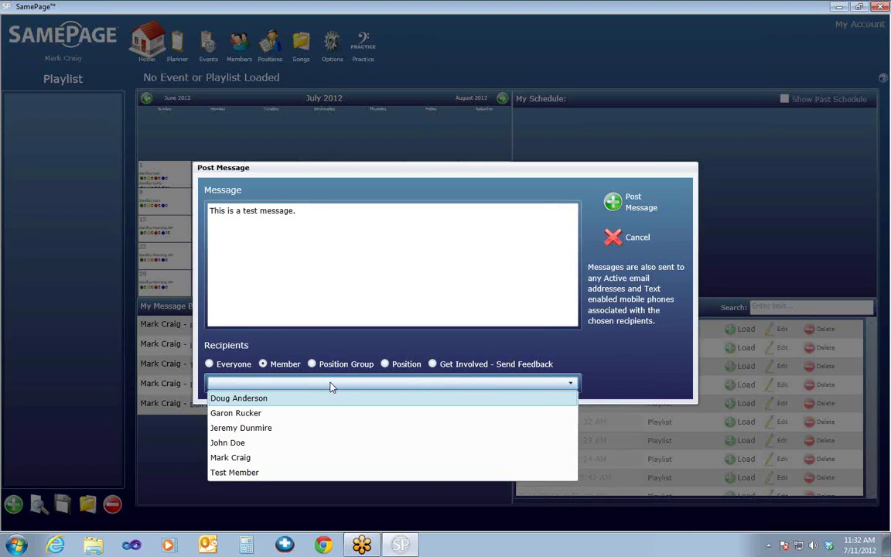
pyautogui.click(331, 385)
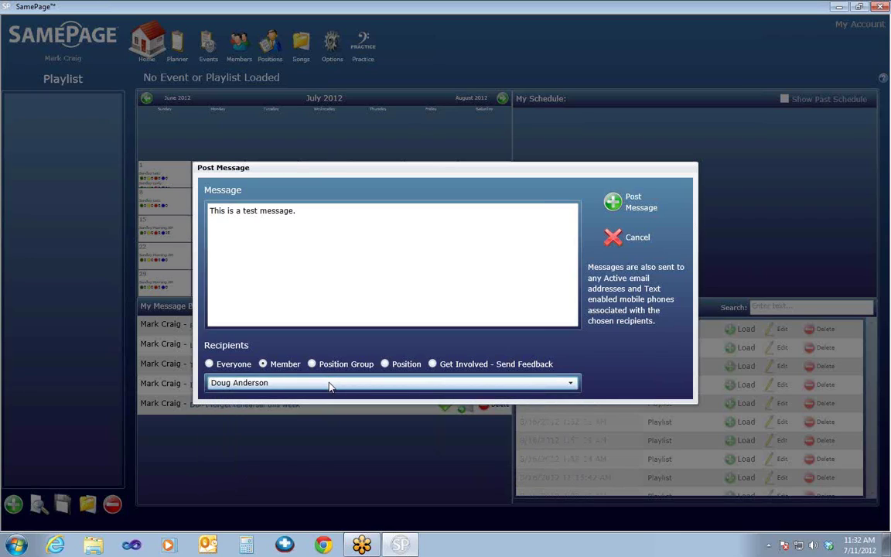
pyautogui.click(312, 364)
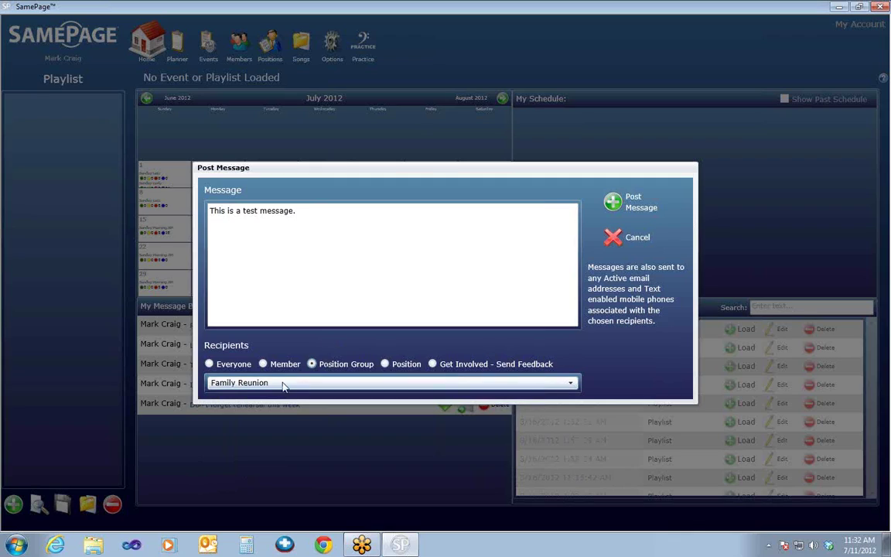
pyautogui.click(283, 387)
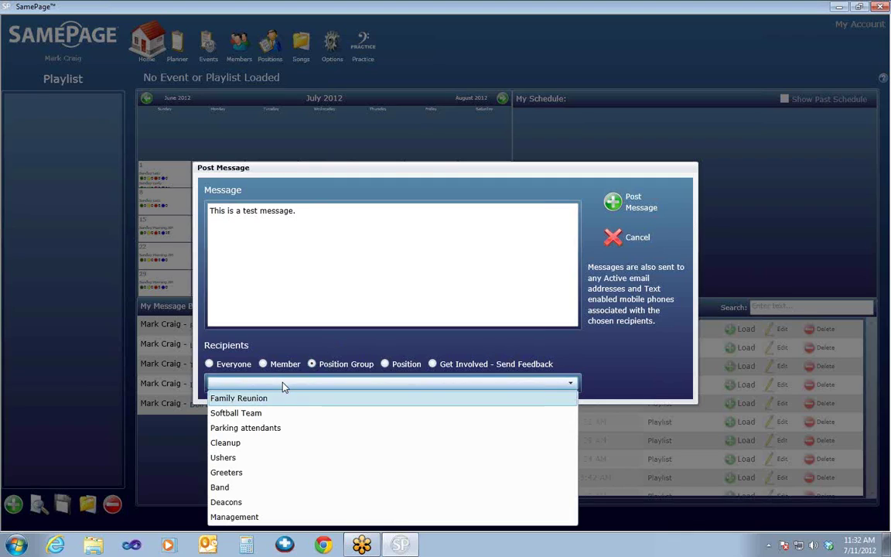
pyautogui.click(222, 488)
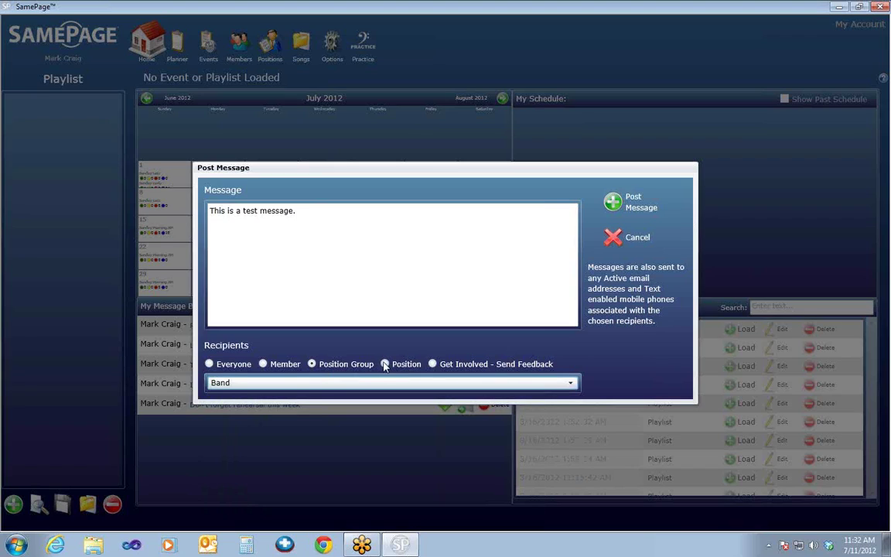
pyautogui.click(385, 365)
pyautogui.click(216, 384)
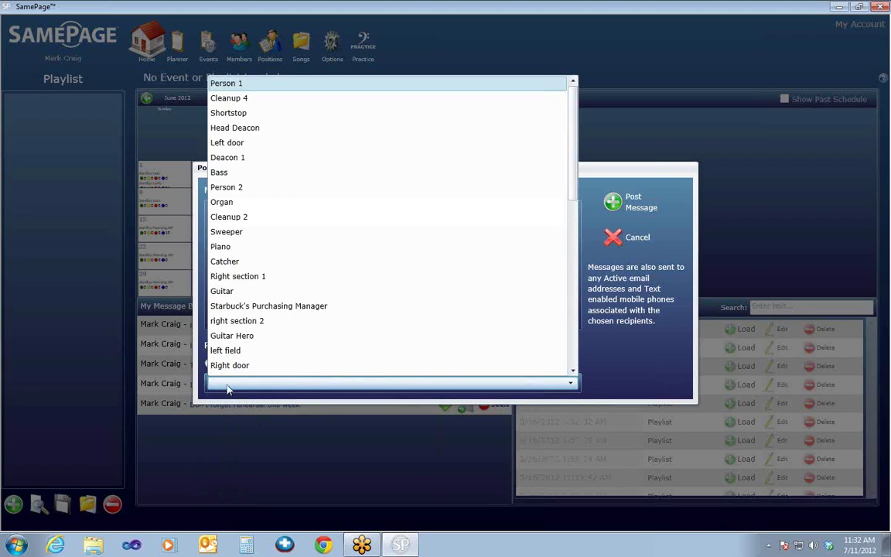
pyautogui.click(226, 246)
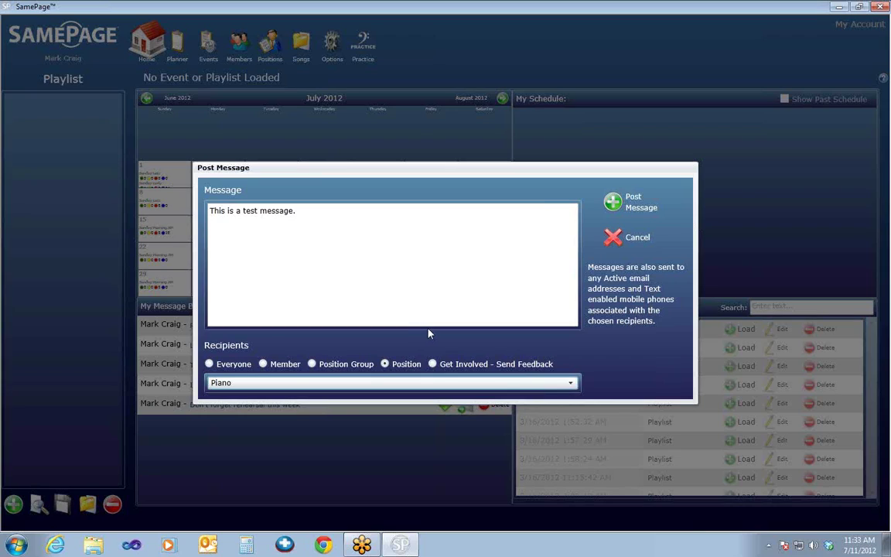
pyautogui.click(313, 391)
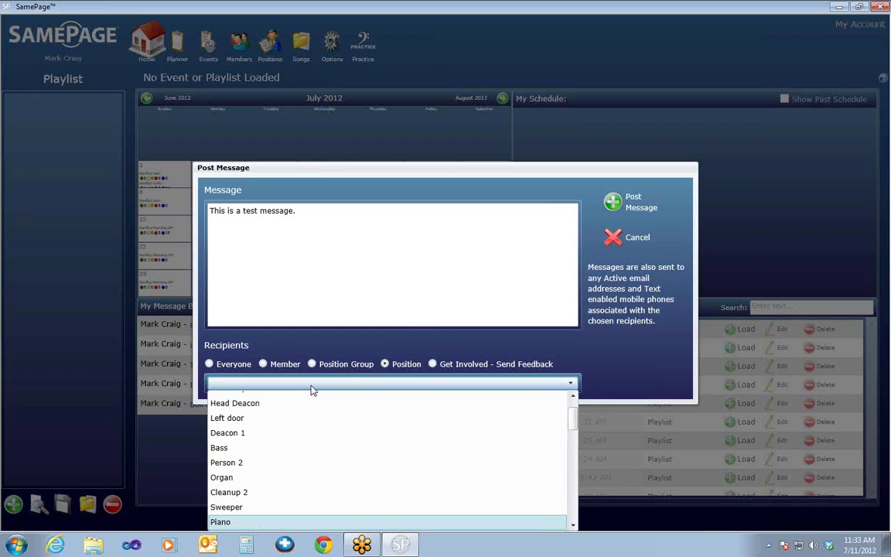
pyautogui.click(231, 448)
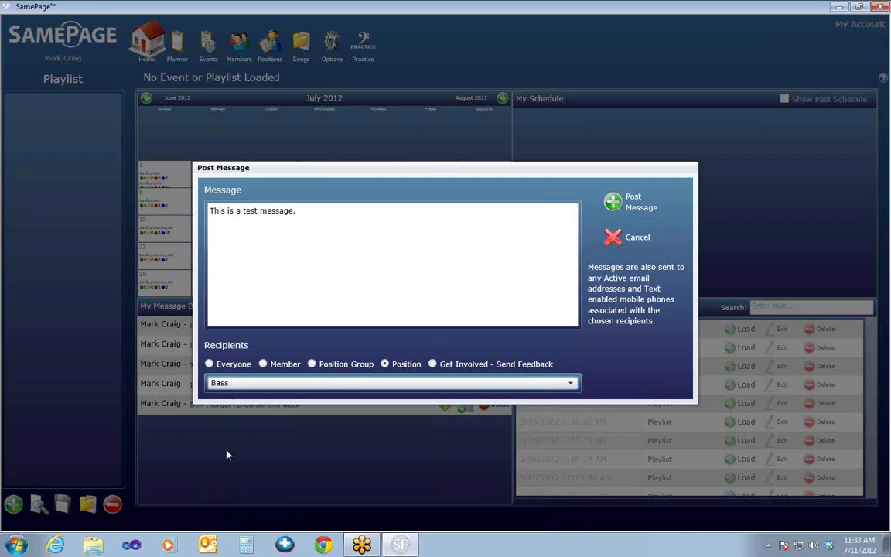
pyautogui.click(433, 364)
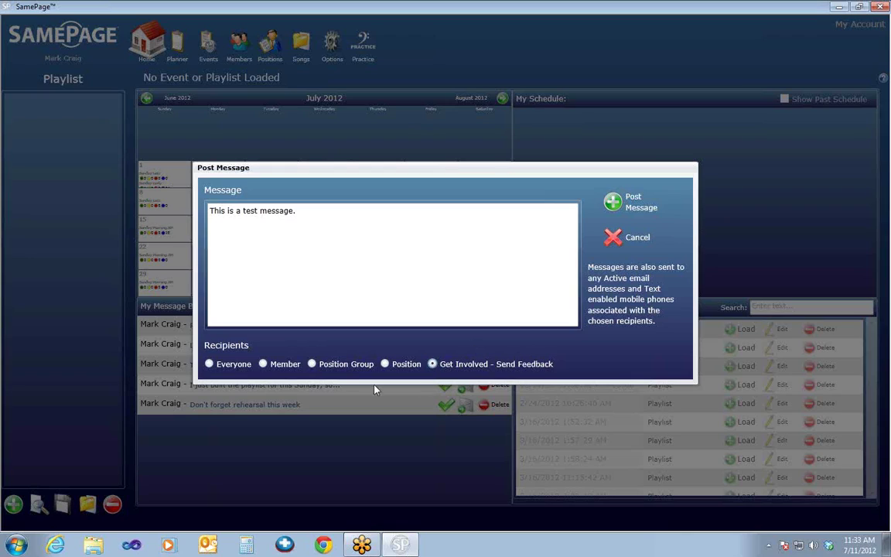
# Step: Address the message to the logged-in member only and post it to the board
pyautogui.click(263, 365)
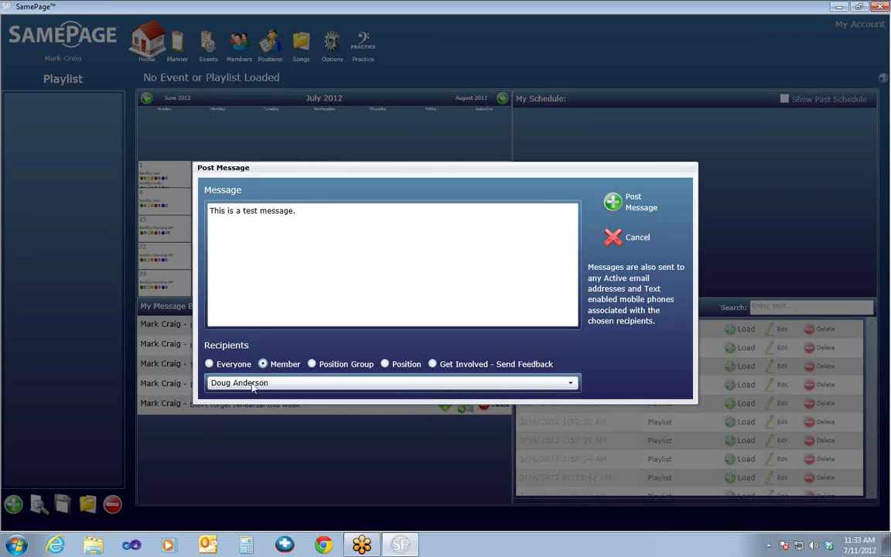
pyautogui.click(252, 386)
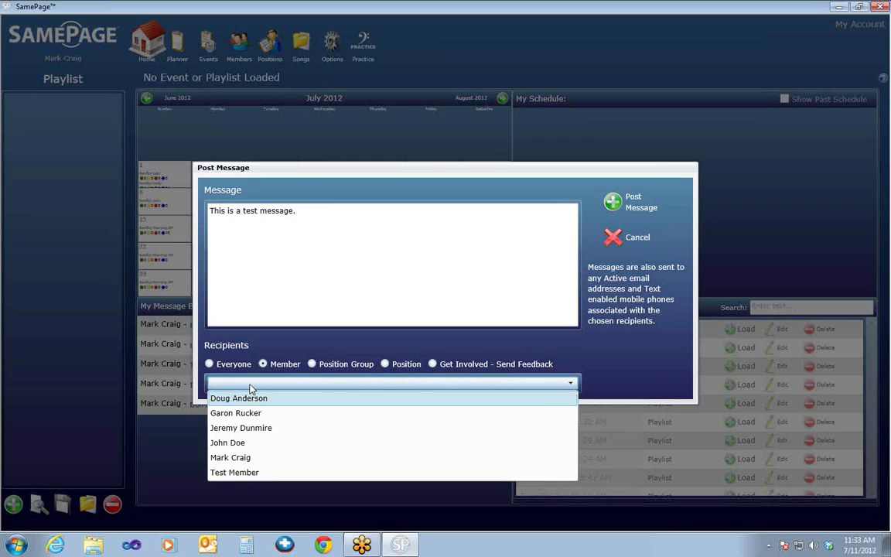
pyautogui.click(237, 462)
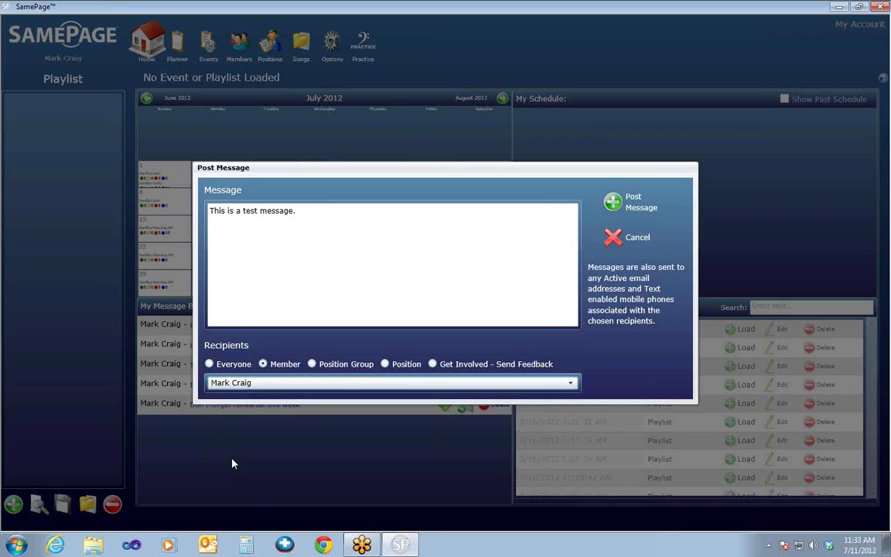
pyautogui.click(619, 205)
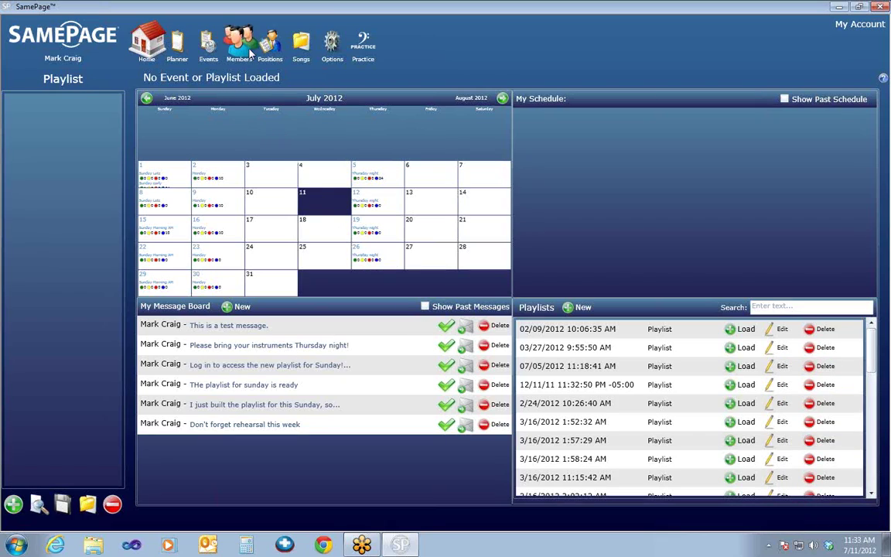
# Step: Open the Positions page listing the nine position groups, Band through Ushers
pyautogui.click(272, 44)
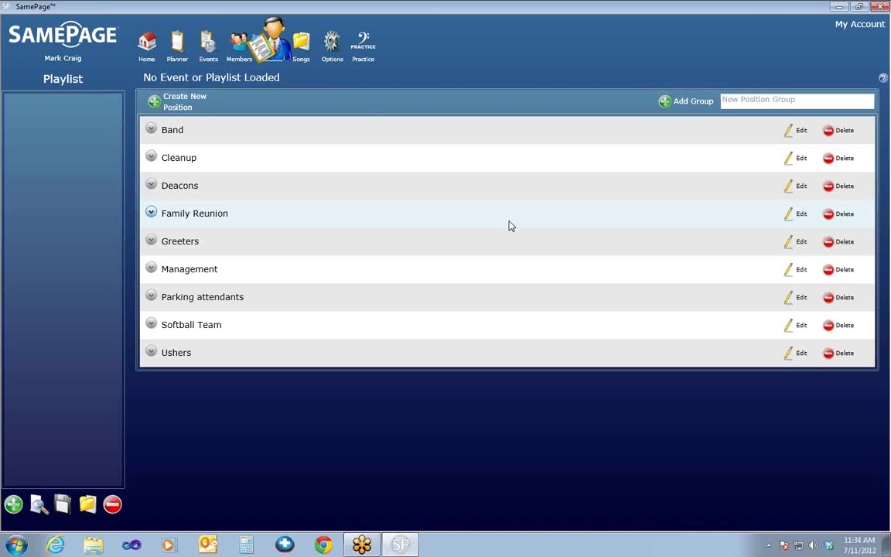
# Step: Expand the Band group's positions and start creating a new position
pyautogui.click(150, 129)
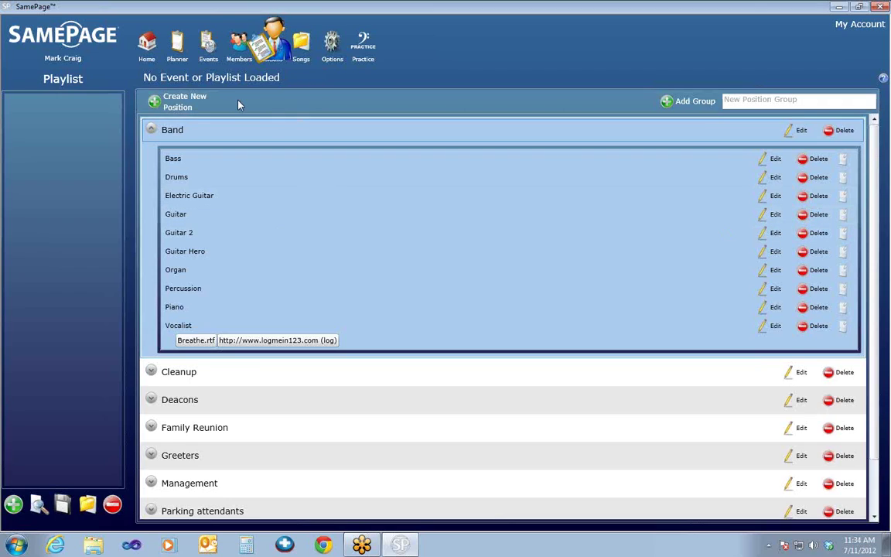
pyautogui.click(171, 106)
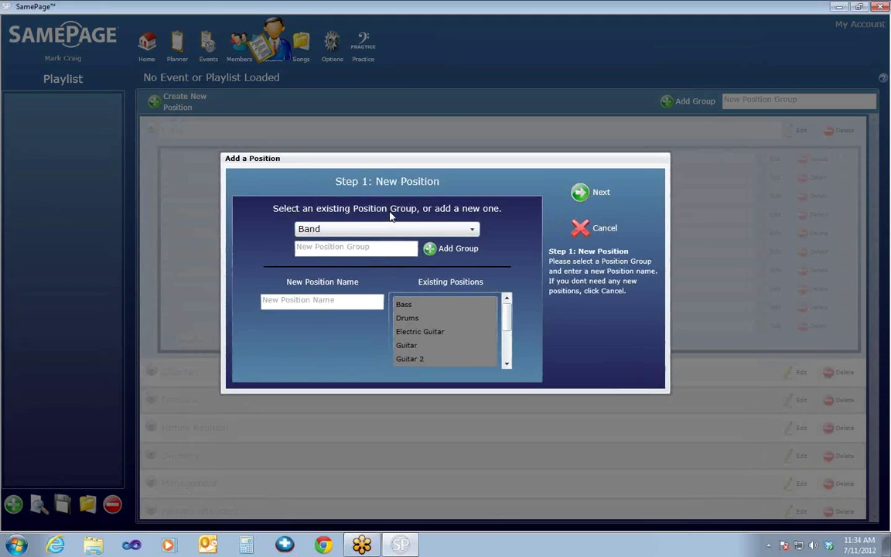
# Step: Create a new position named 'Cello' in the Band group and continue to Step 2
pyautogui.click(471, 230)
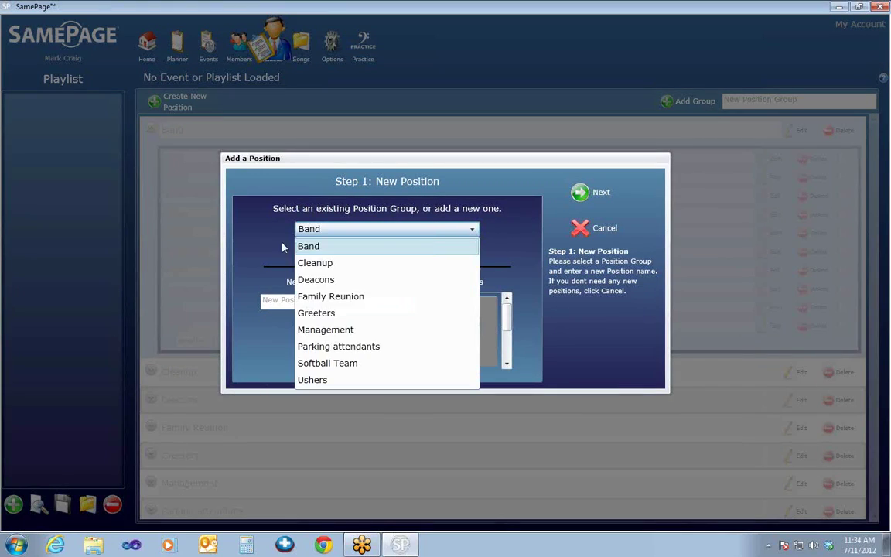
pyautogui.click(325, 331)
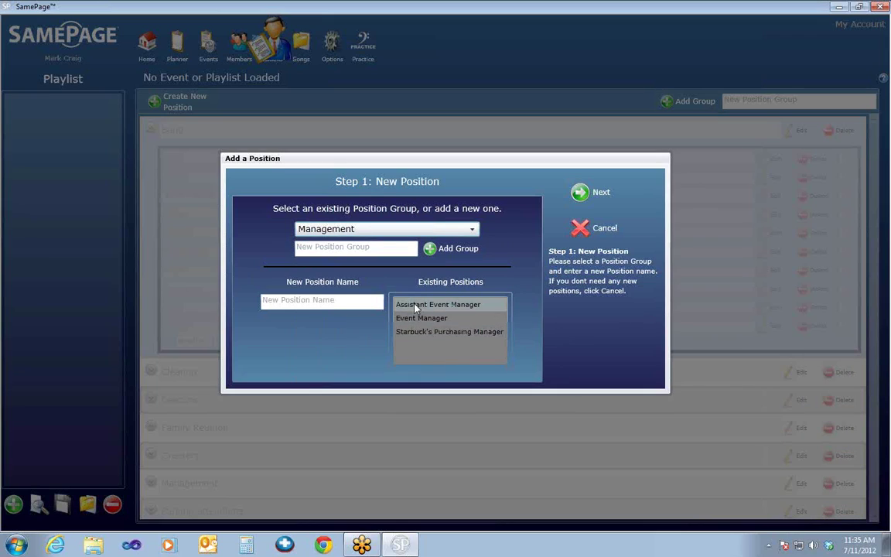
pyautogui.click(470, 229)
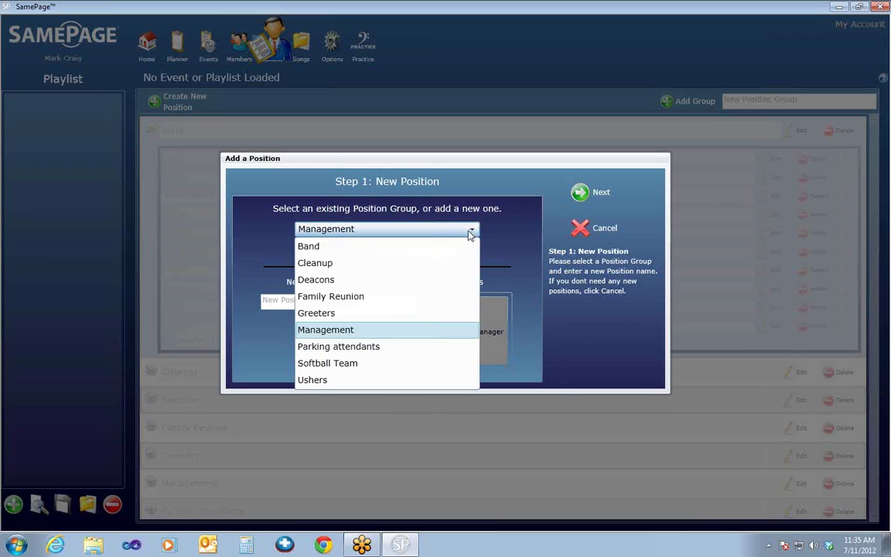
pyautogui.click(309, 248)
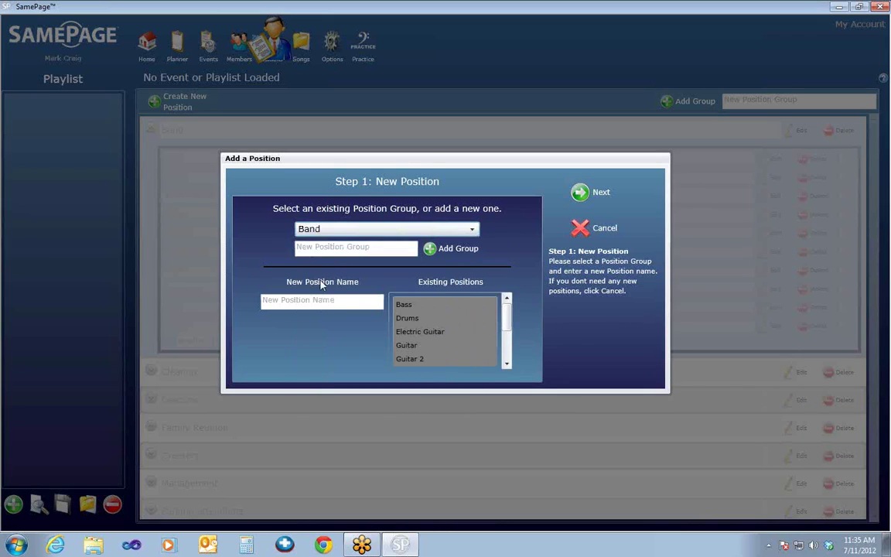
pyautogui.click(317, 249)
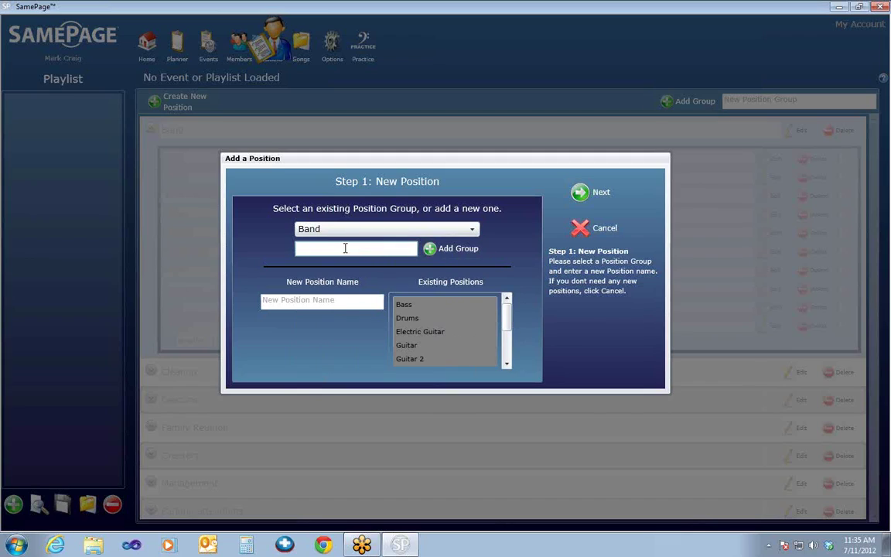
pyautogui.click(281, 304)
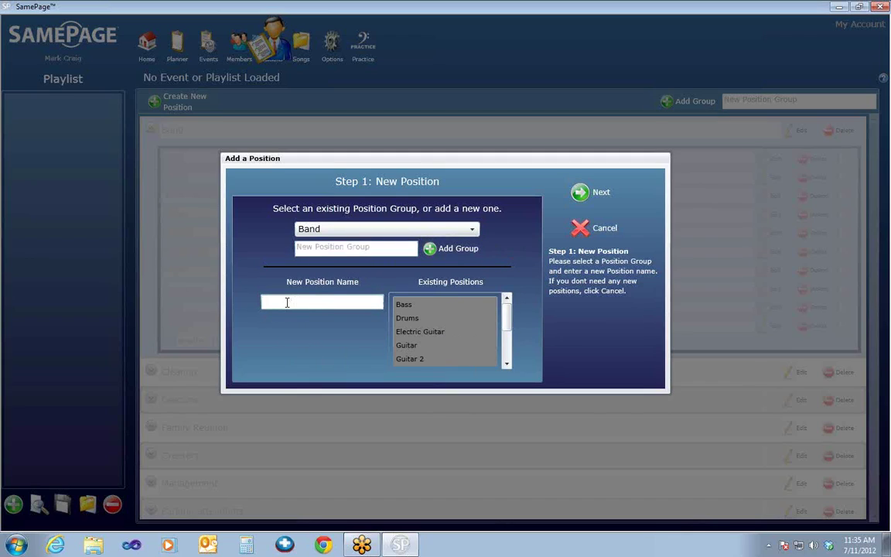
pyautogui.write('Cello')
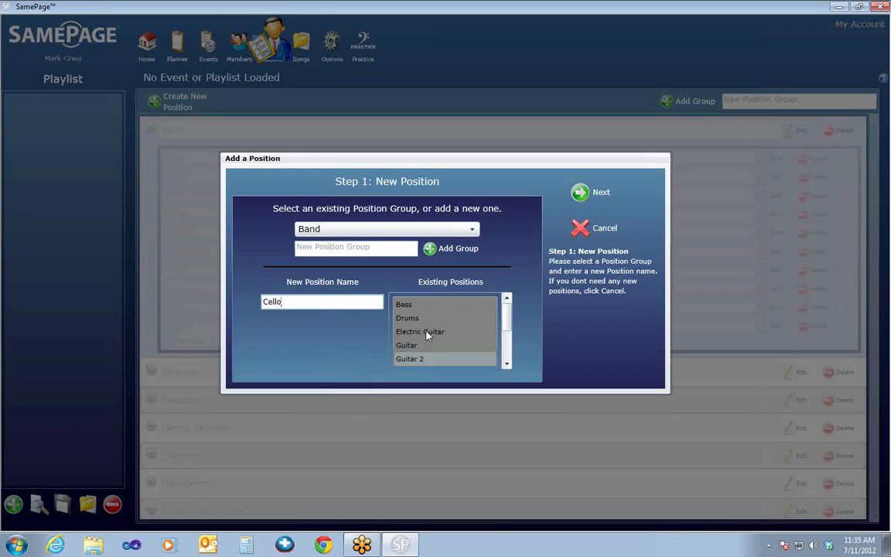
pyautogui.click(585, 195)
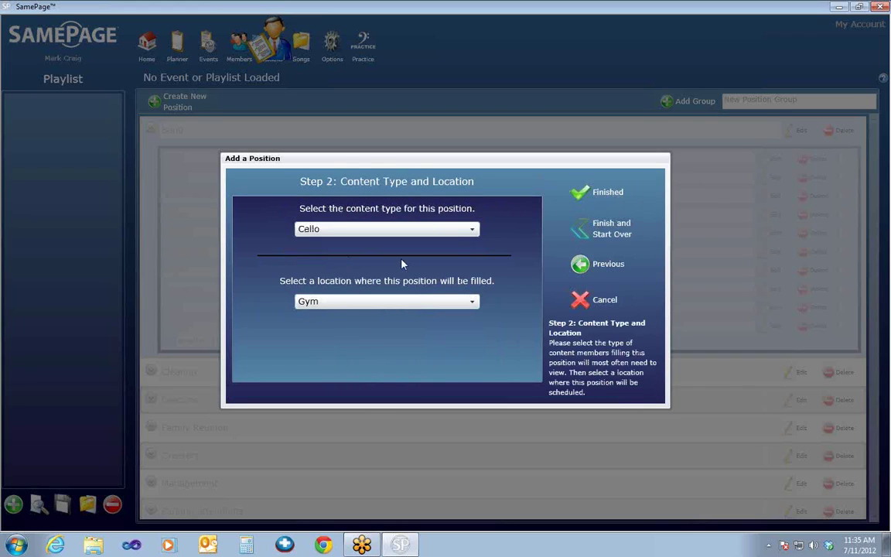
# Step: Finish the Cello position with Cello content type and Gym location, then show the Members list
pyautogui.click(471, 232)
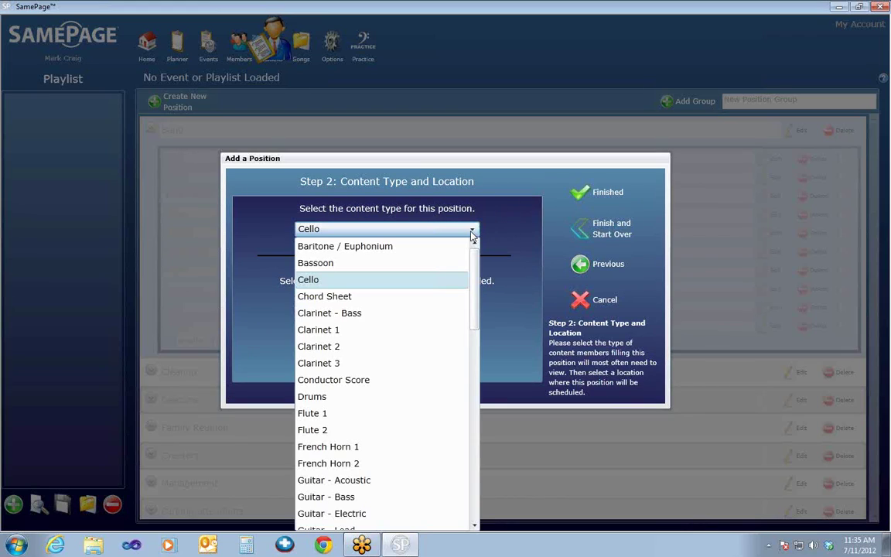
pyautogui.click(338, 298)
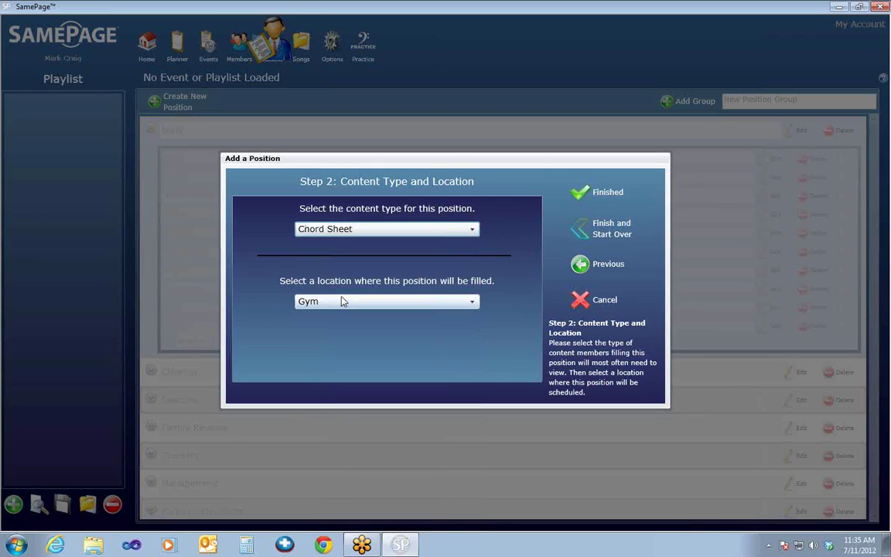
pyautogui.click(472, 231)
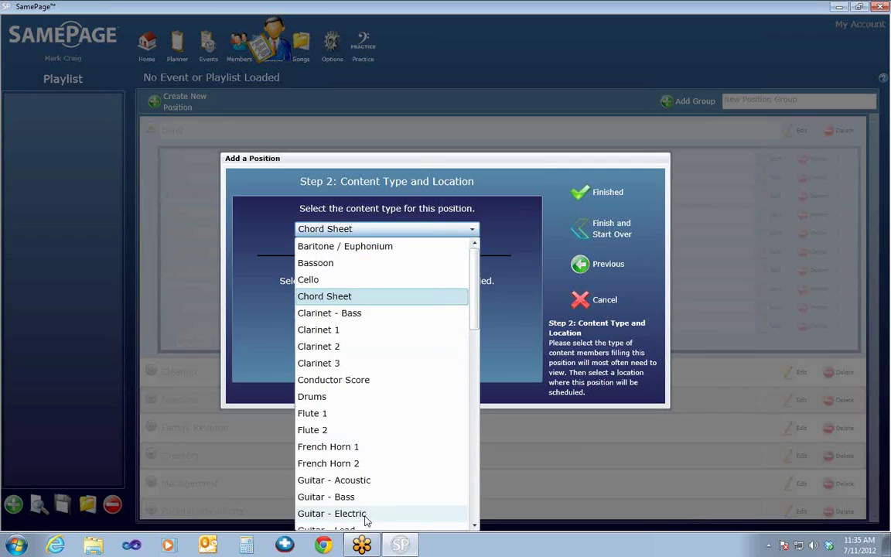
pyautogui.scroll(-3, 360, 441)
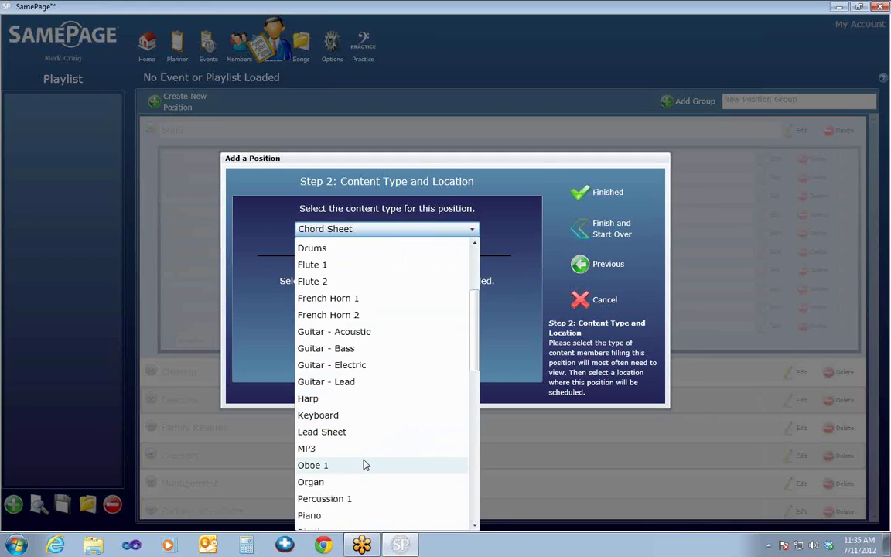
pyautogui.scroll(3, 365, 465)
pyautogui.click(310, 280)
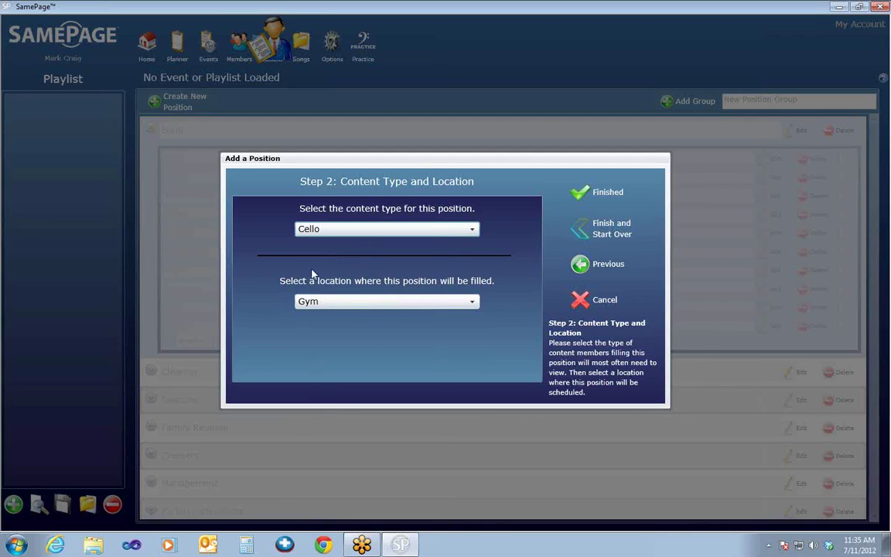
pyautogui.click(366, 303)
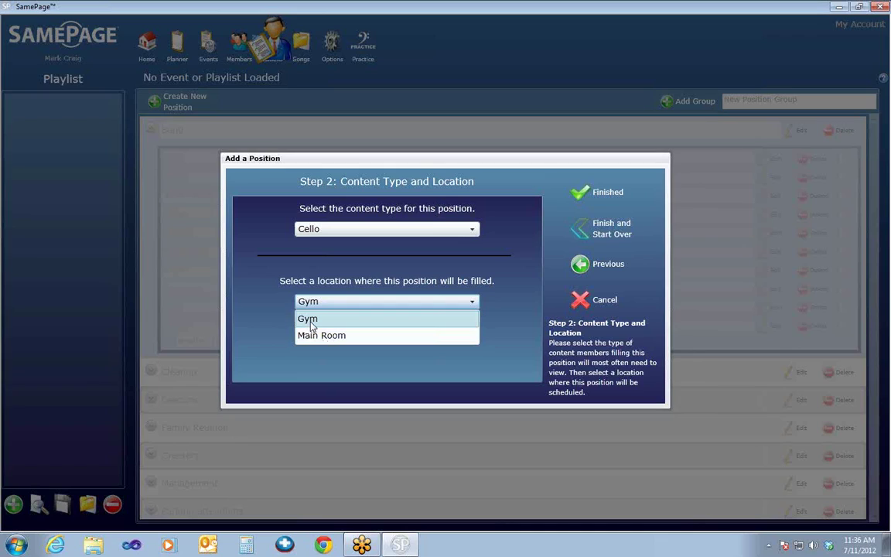
pyautogui.click(311, 325)
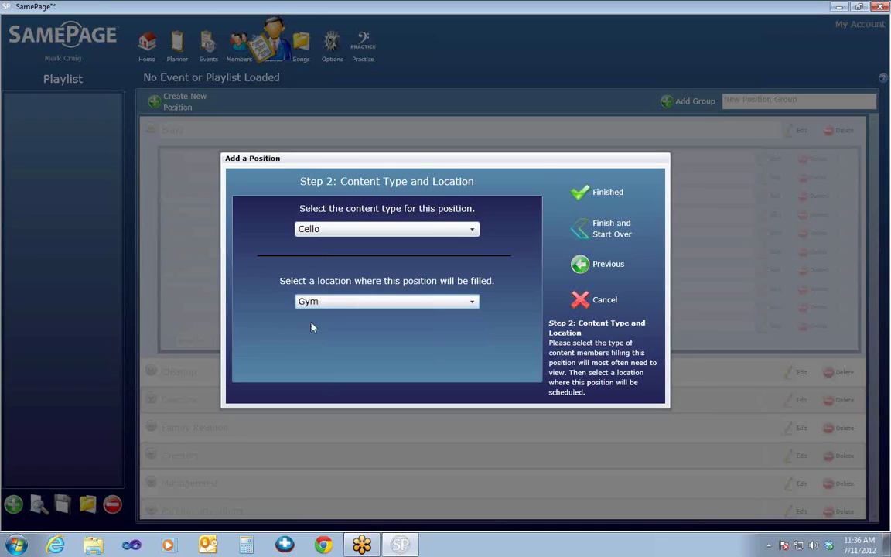
pyautogui.click(582, 194)
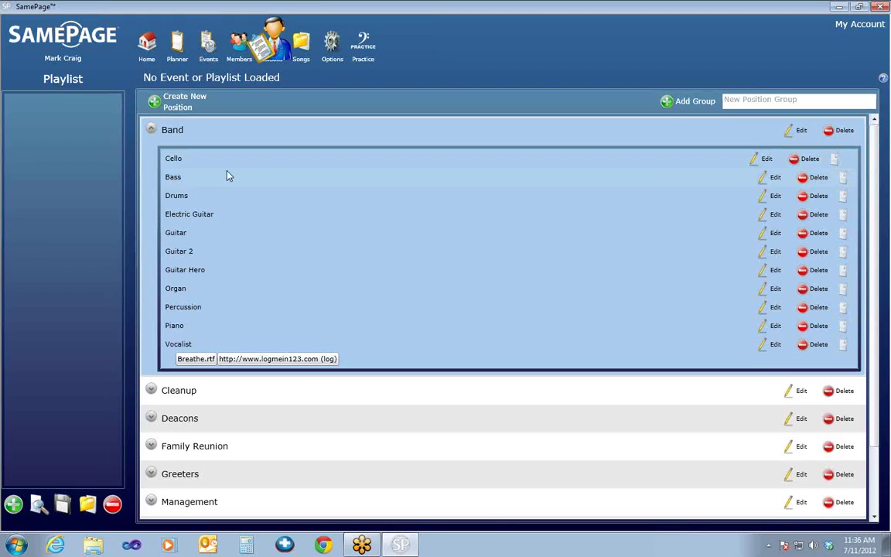
pyautogui.click(238, 46)
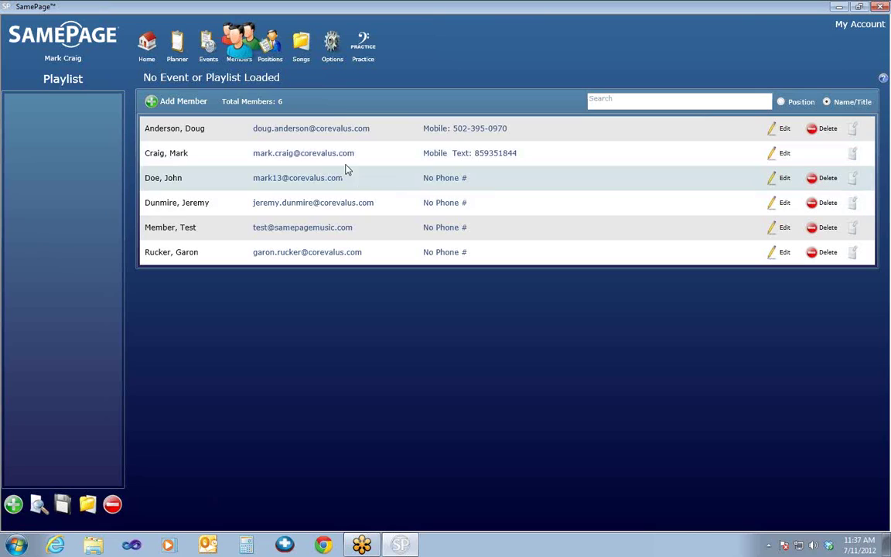
# Step: Start a new member and enter their first name, last name, and e-mail in both fields
pyautogui.click(174, 107)
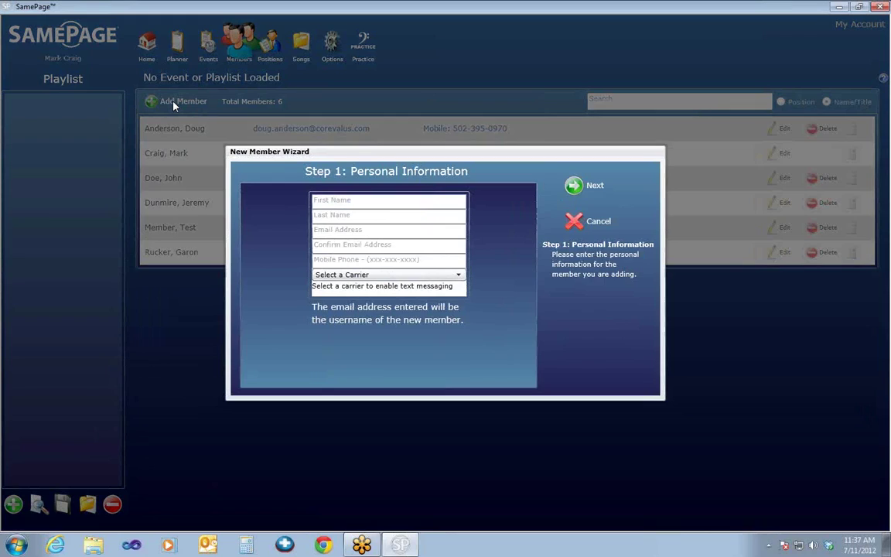
pyautogui.click(344, 202)
pyautogui.write('John')
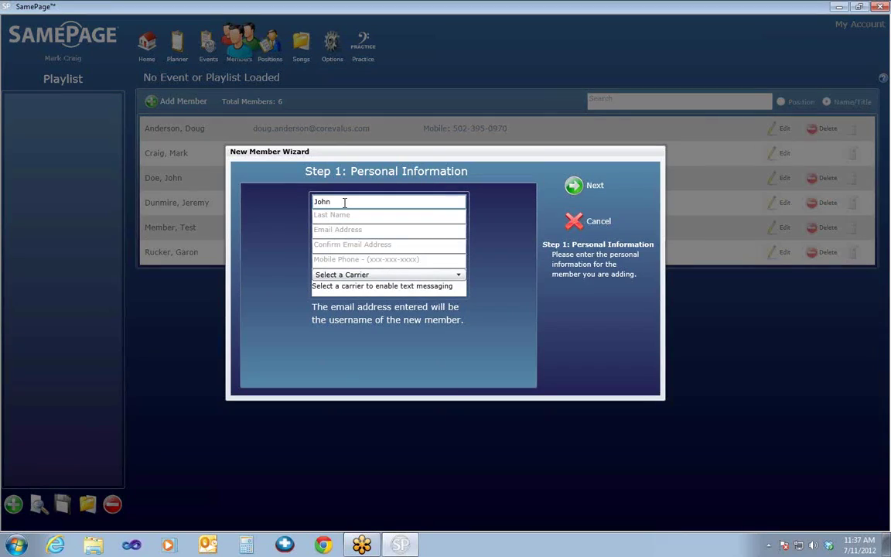
pyautogui.press('Tab')
pyautogui.write('Smith')
pyautogui.press('Tab')
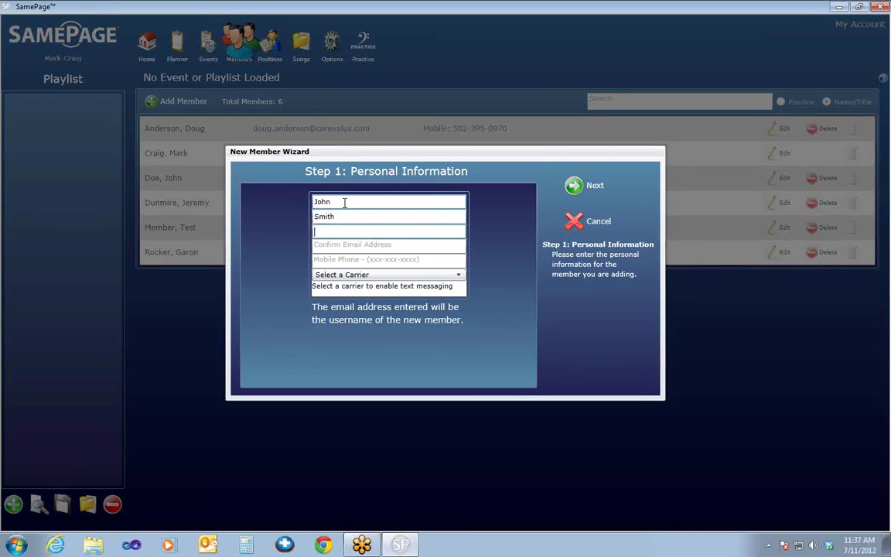
pyautogui.press('Tab')
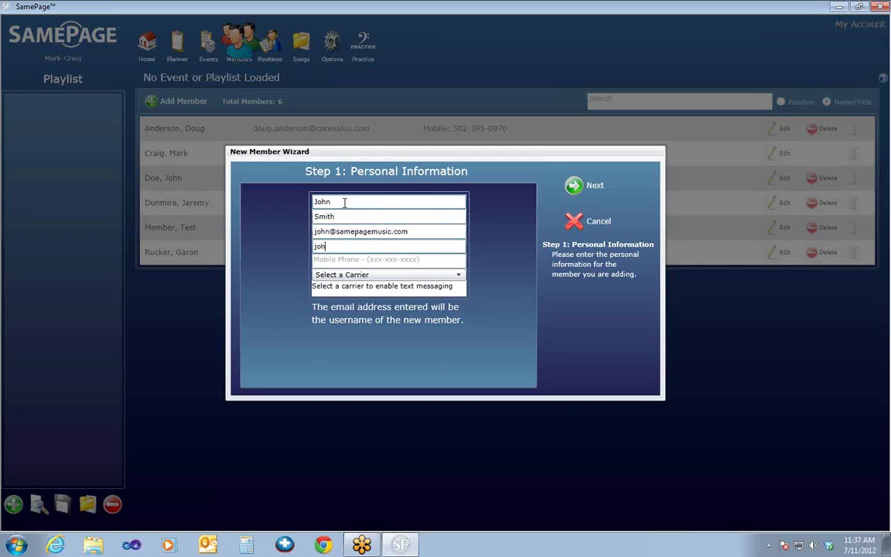
# Step: Enter the member's mobile number, choose AT&T as carrier, and continue to position assignment
pyautogui.click(386, 262)
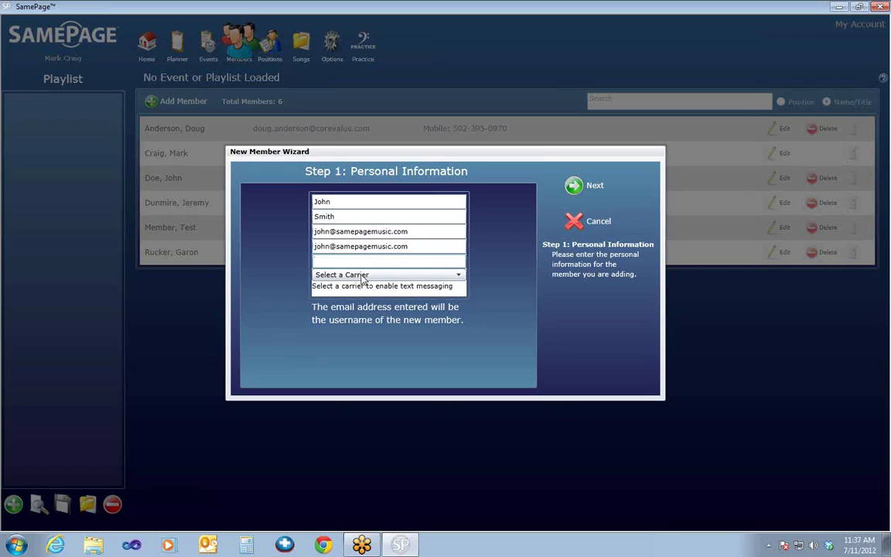
pyautogui.click(354, 277)
pyautogui.click(326, 315)
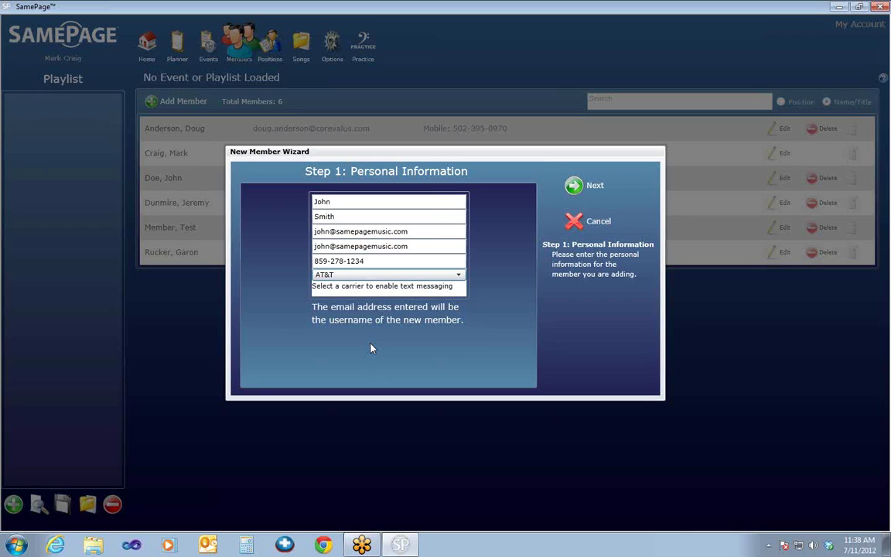
pyautogui.click(577, 187)
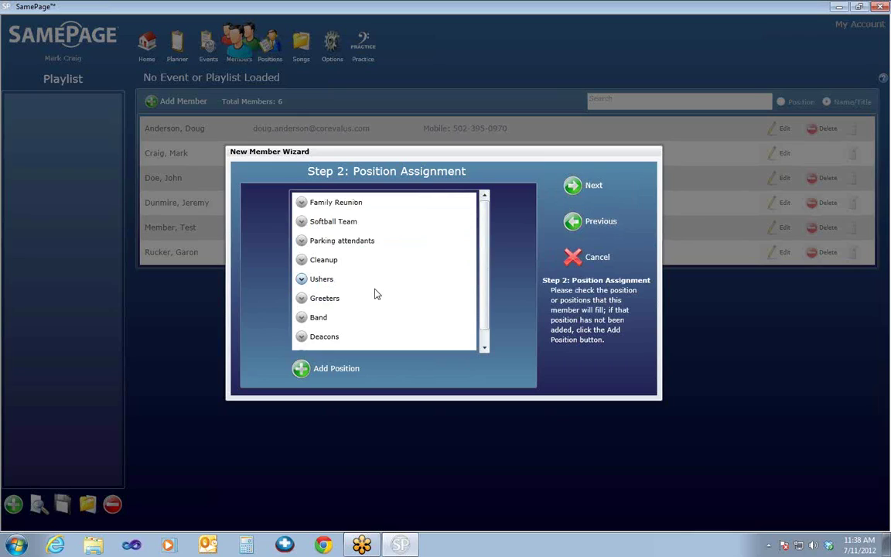
# Step: Assign the new member to the Band group's Cello position and continue to the license step
pyautogui.click(358, 329)
pyautogui.click(302, 318)
pyautogui.scroll(-3, 428, 298)
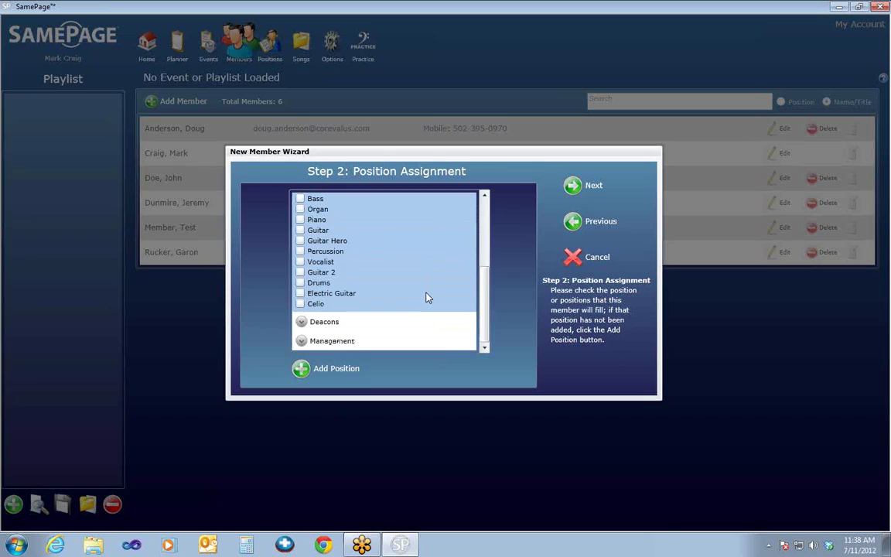
pyautogui.scroll(1, 425, 296)
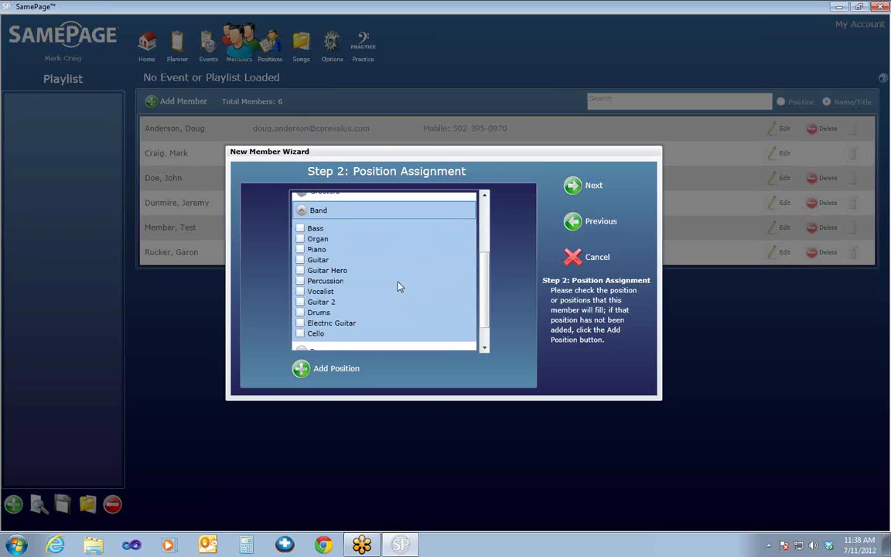
pyautogui.click(302, 333)
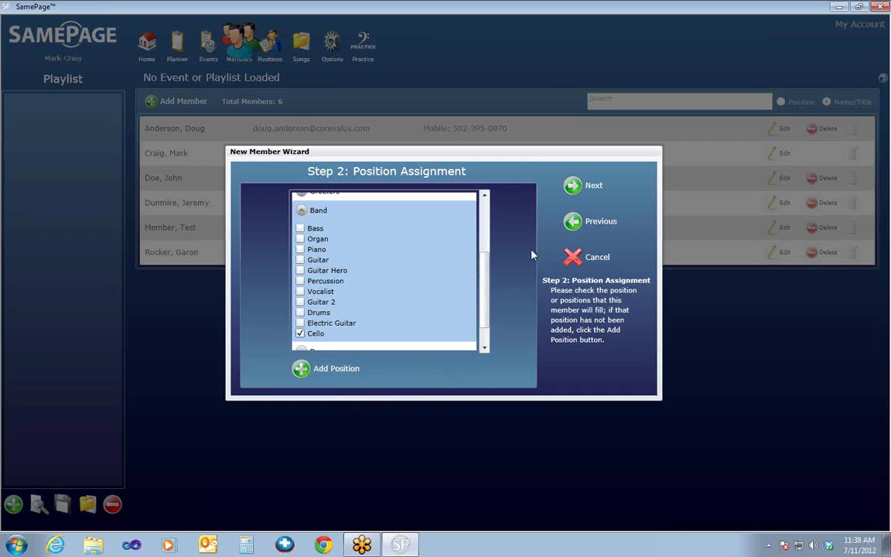
pyautogui.click(570, 188)
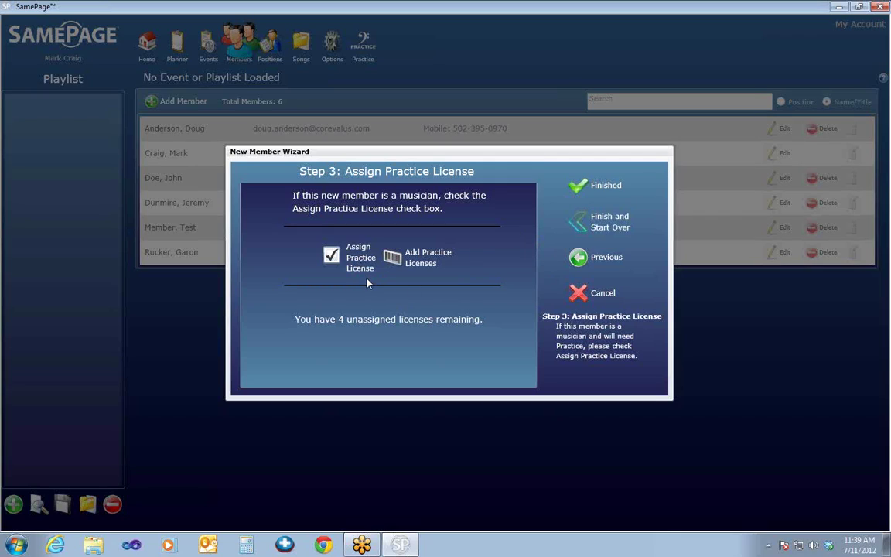
# Step: Keep the practice license assigned and finish creating the new member
pyautogui.click(332, 256)
pyautogui.click(332, 258)
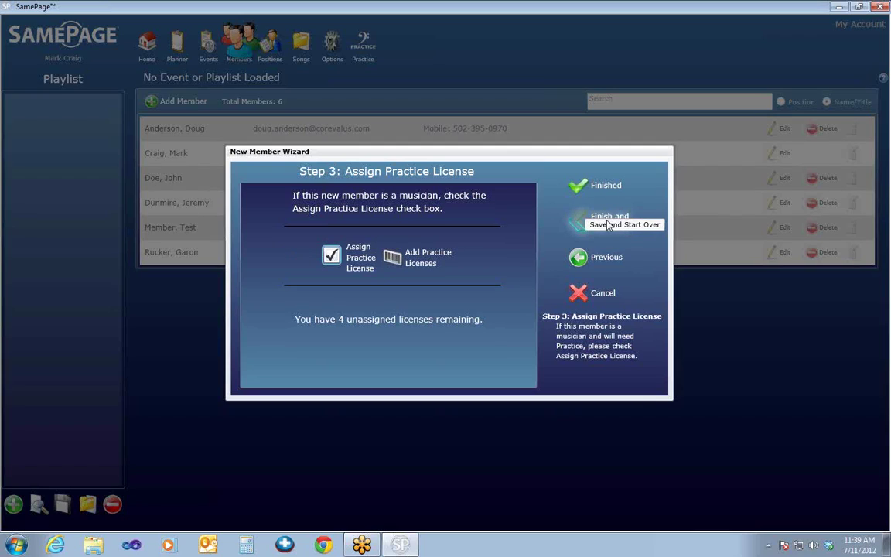
pyautogui.click(576, 188)
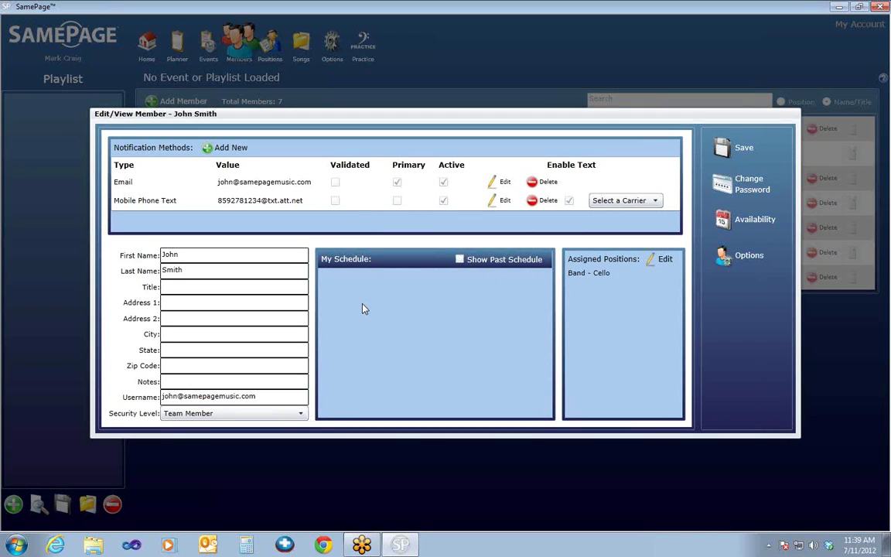
pyautogui.click(178, 303)
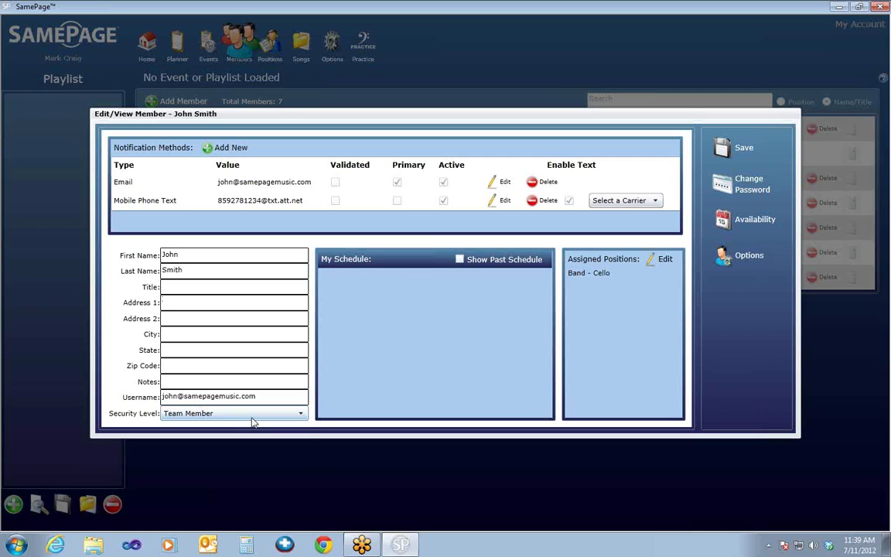
pyautogui.click(251, 419)
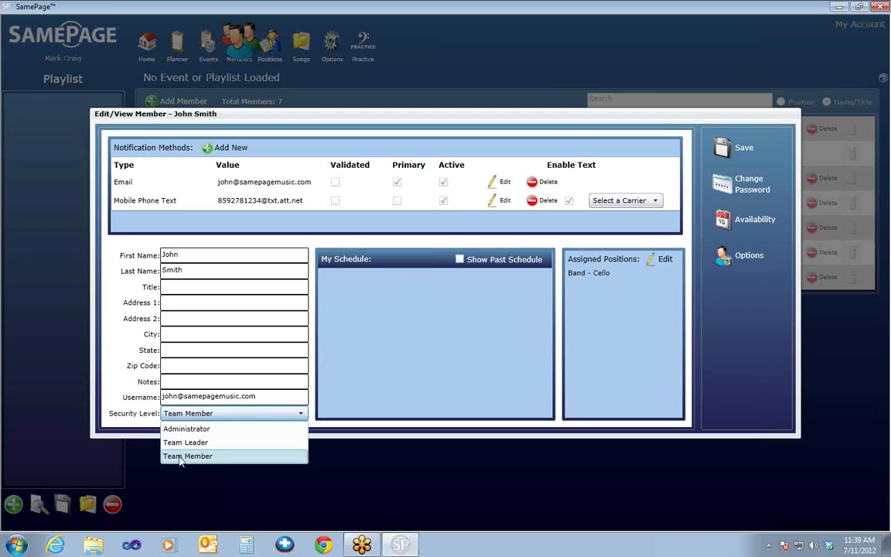
pyautogui.click(181, 461)
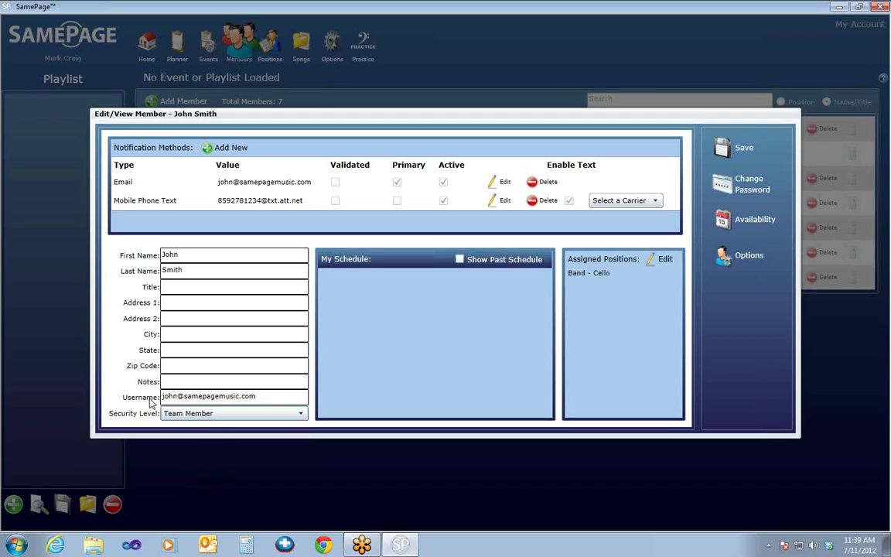
pyautogui.tripleClick(285, 398)
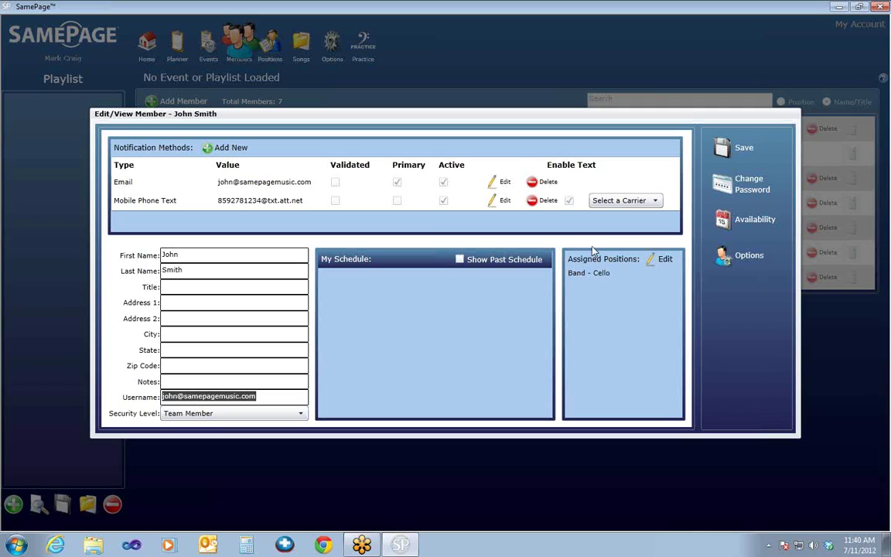
pyautogui.click(661, 262)
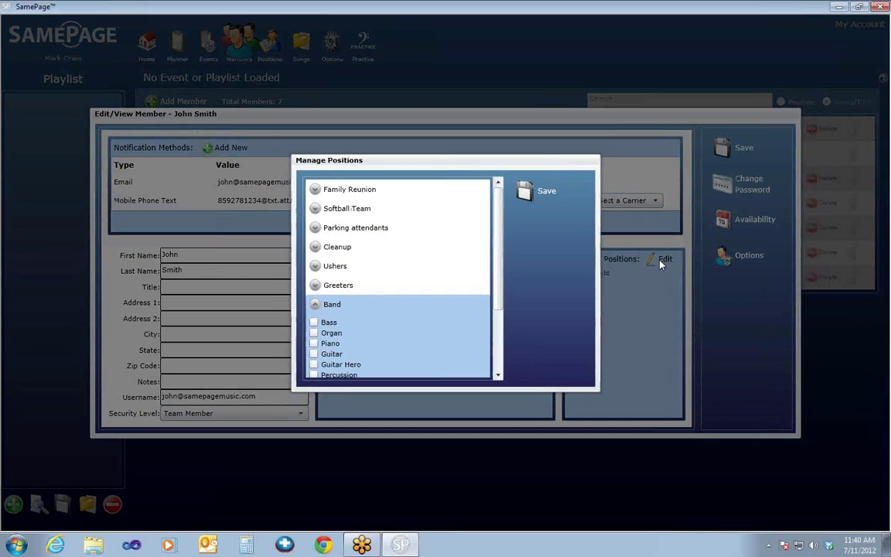
pyautogui.click(526, 191)
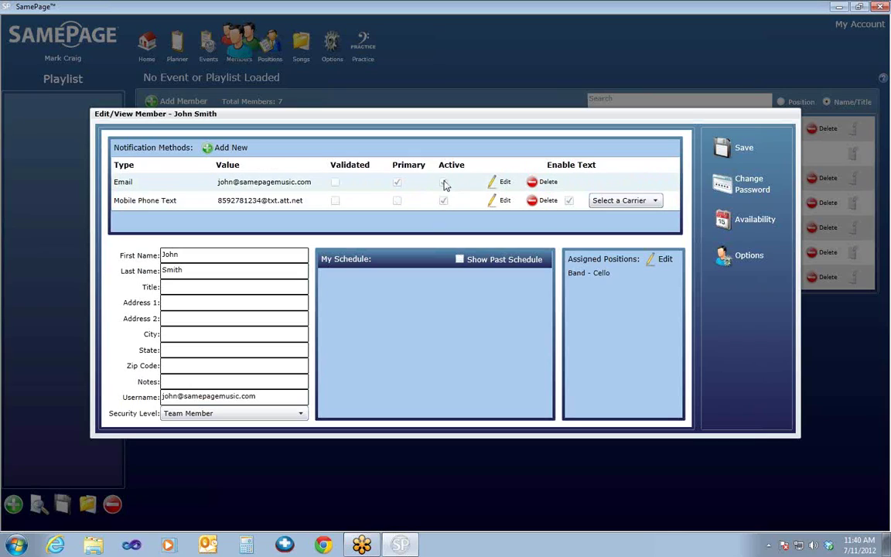
pyautogui.click(502, 182)
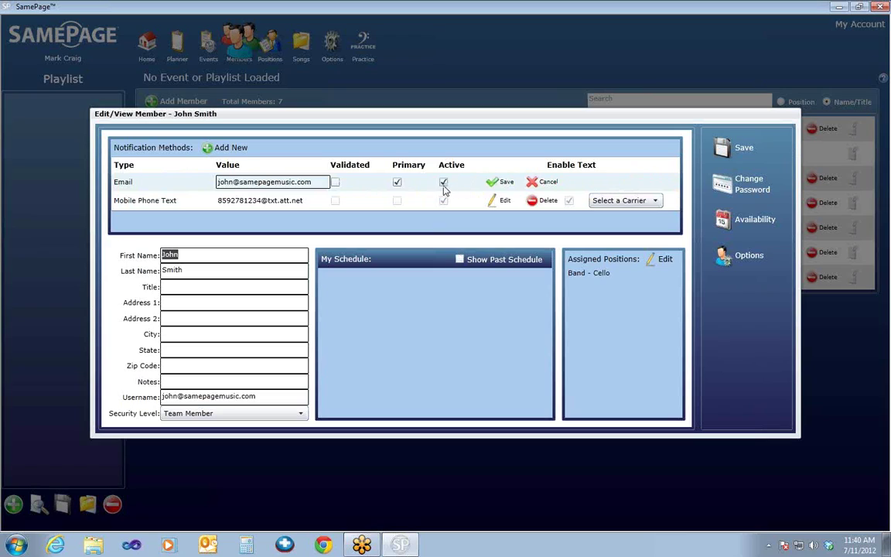
pyautogui.click(502, 183)
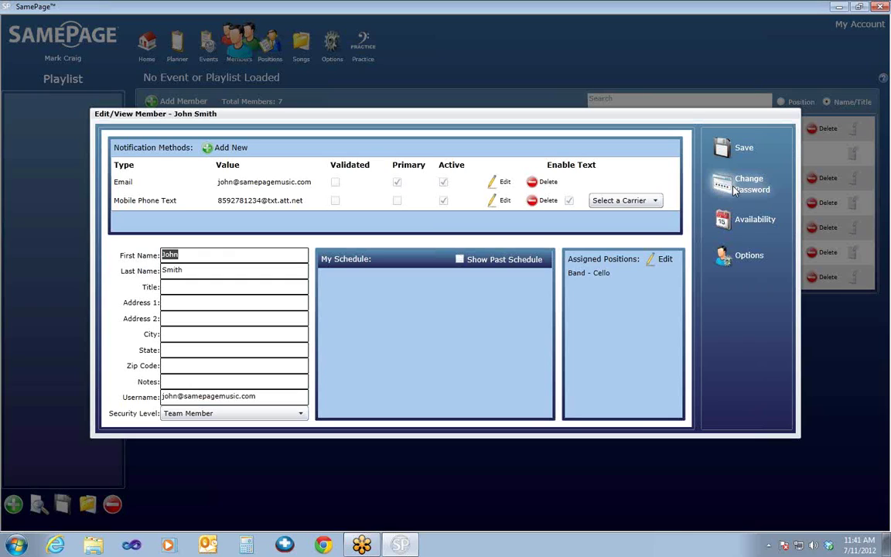
# Step: Save the member's default availability and advanced options, then save and close the member record
pyautogui.click(725, 223)
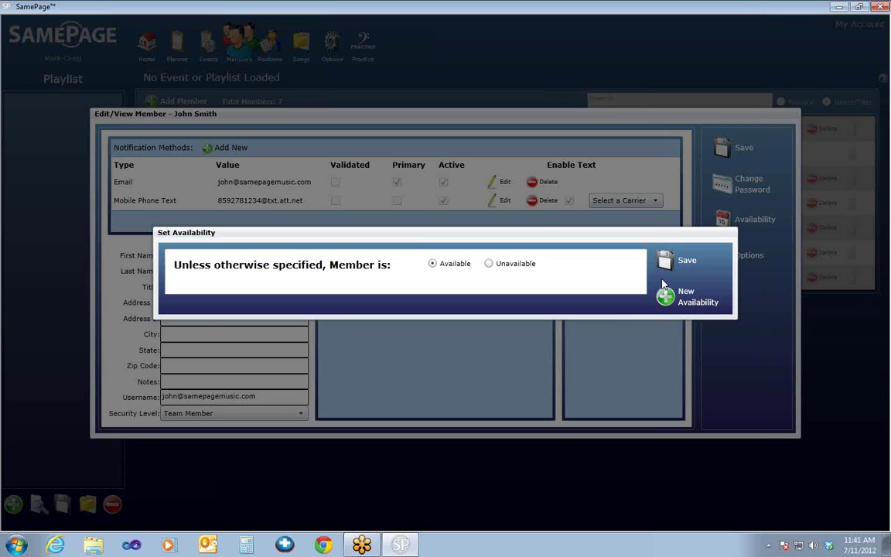
pyautogui.click(667, 262)
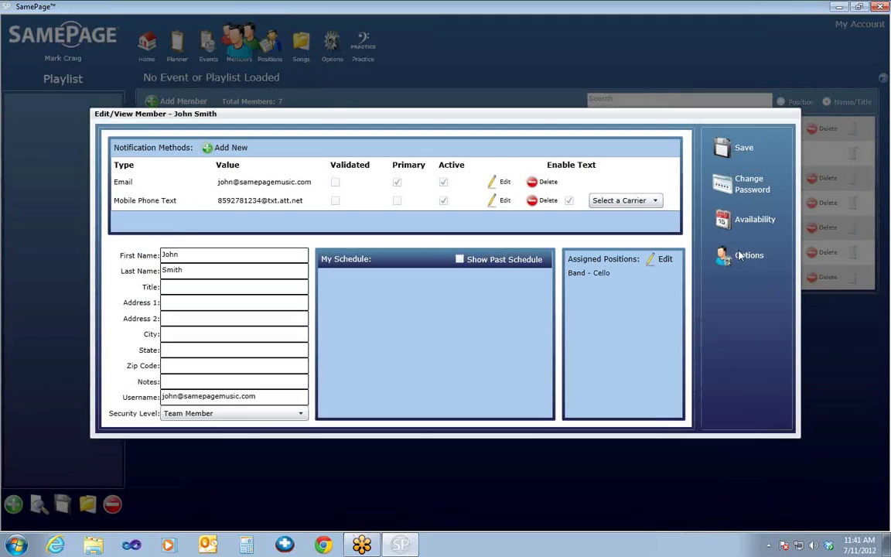
pyautogui.click(741, 259)
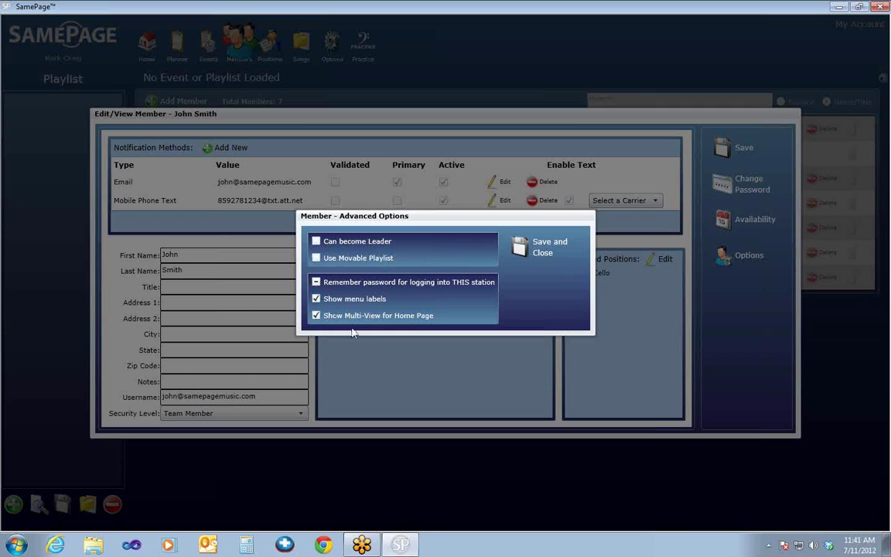
pyautogui.click(536, 252)
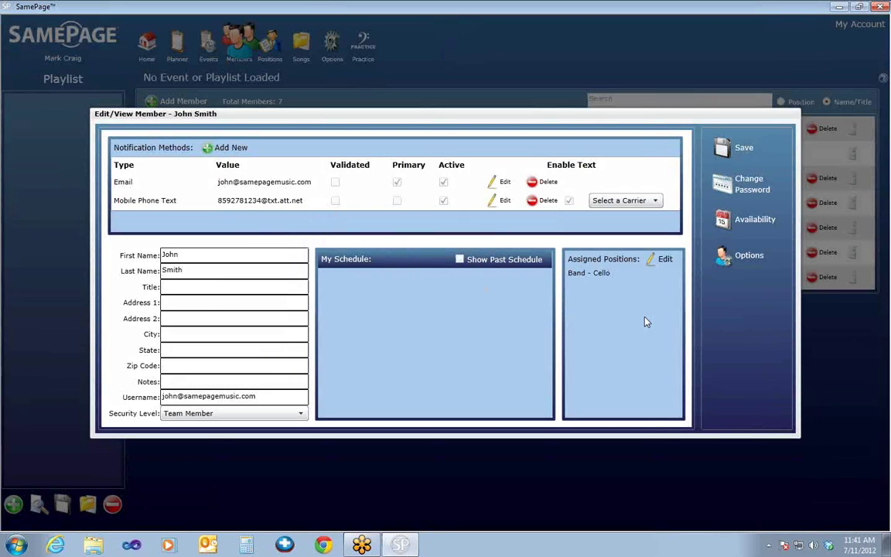
pyautogui.click(722, 149)
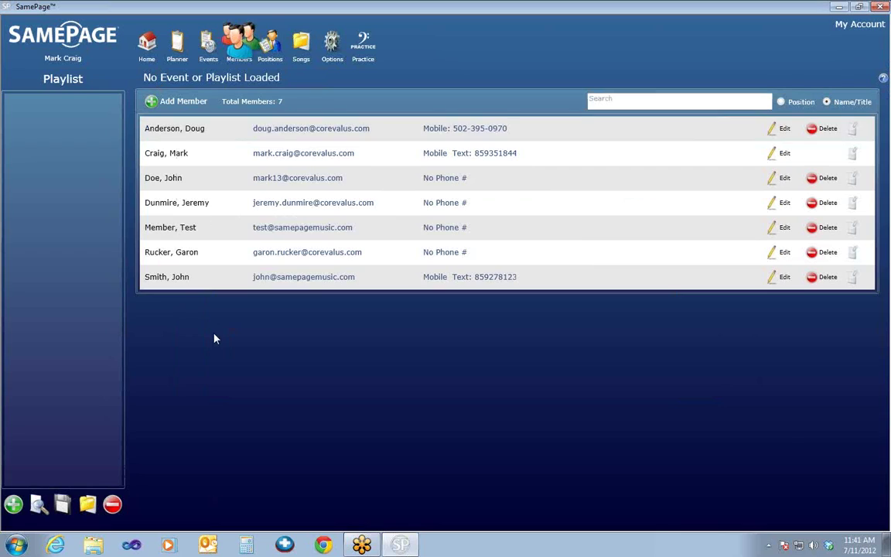
# Step: Open the sixth member's record and save it closed, twice
pyautogui.doubleClick(230, 260)
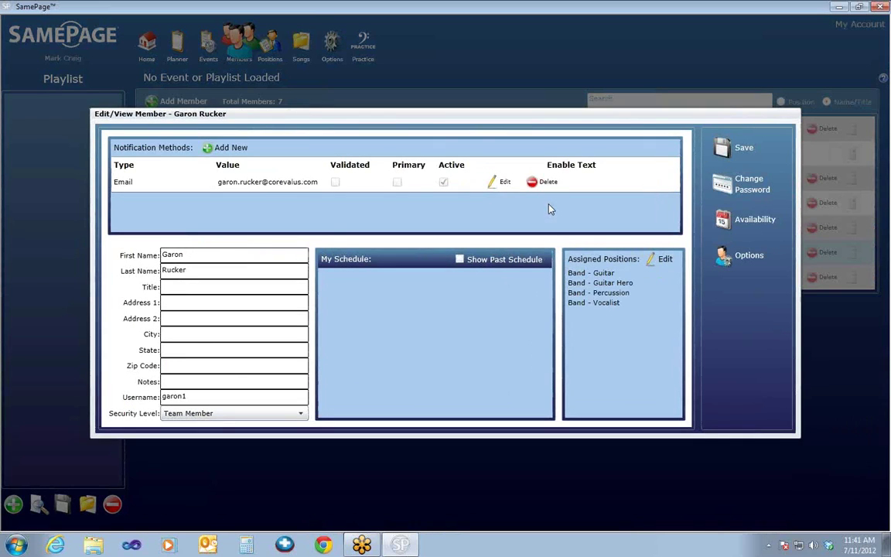
pyautogui.click(739, 151)
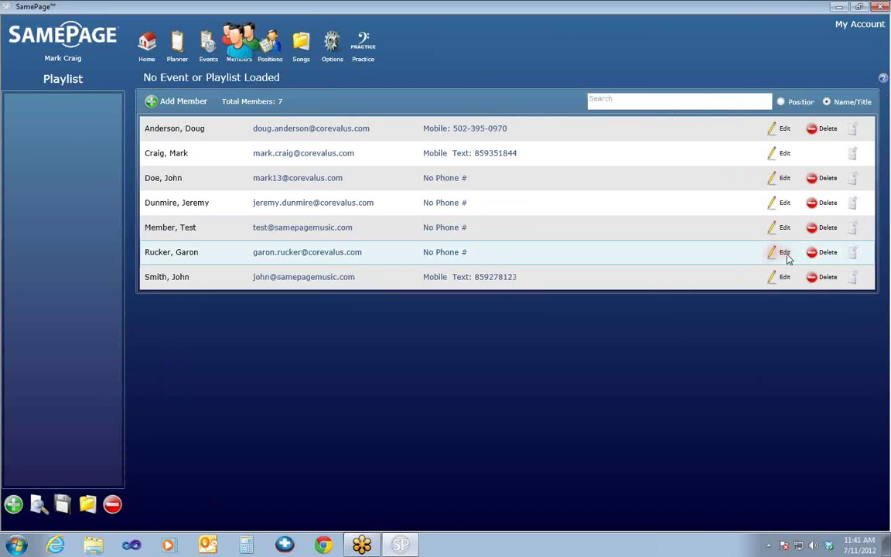
pyautogui.click(784, 254)
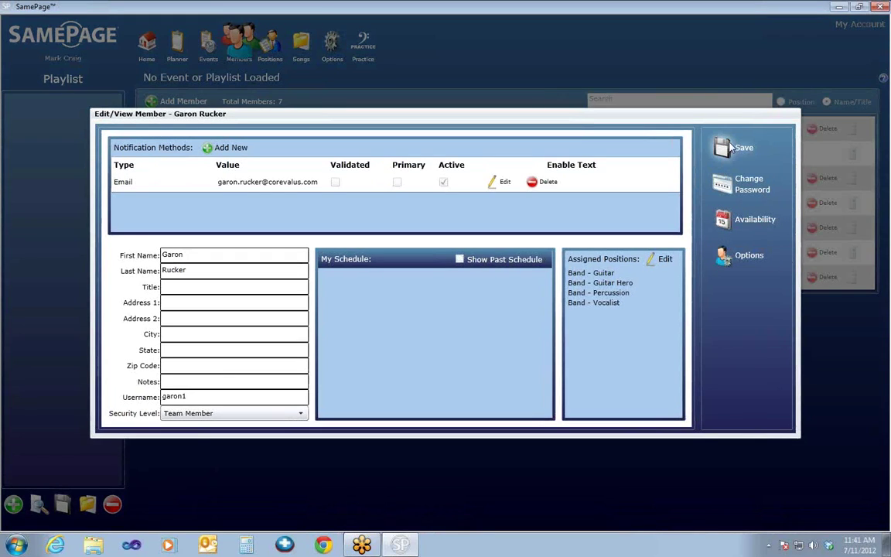
pyautogui.click(731, 147)
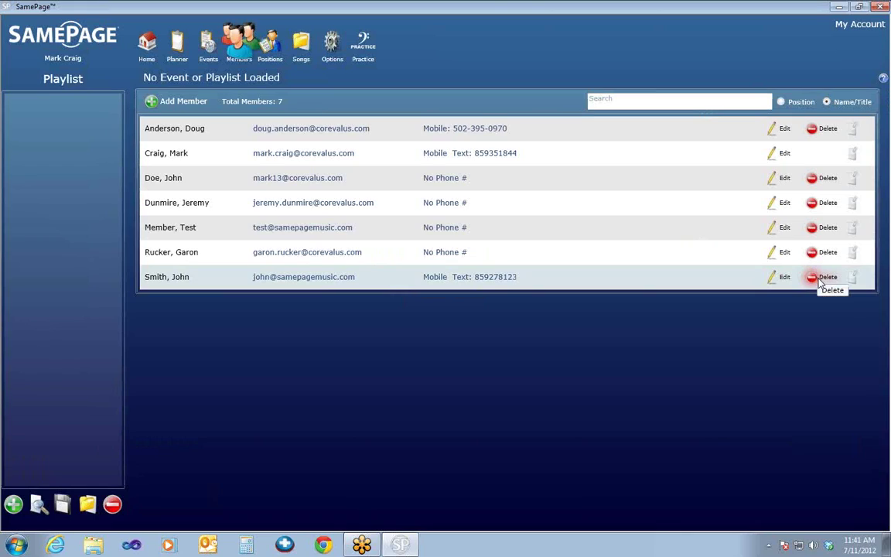
# Step: Search members by name for 'john', then by position for 'cello', clearing each search
pyautogui.click(827, 103)
pyautogui.click(713, 98)
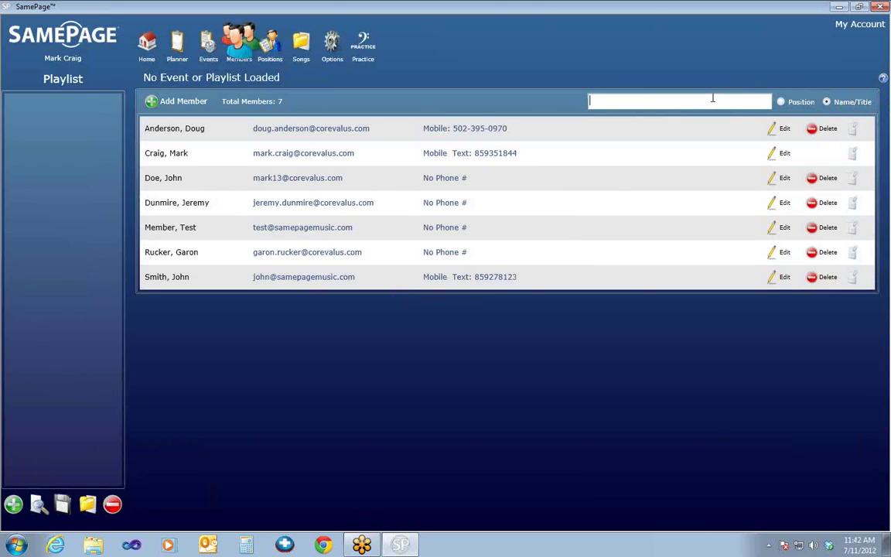
pyautogui.write('john')
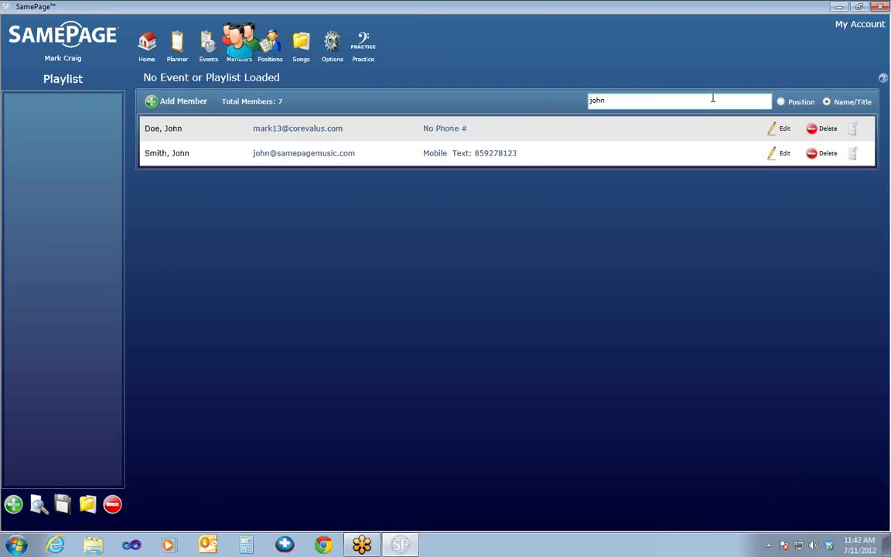
pyautogui.press('BackSpace')
pyautogui.press('BackSpace')
pyautogui.press('BackSpace')
pyautogui.press('BackSpace')
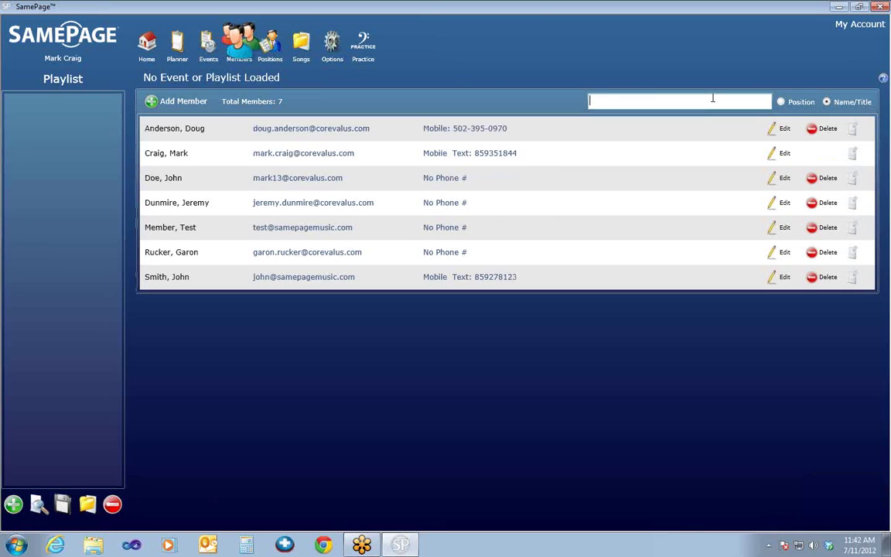
pyautogui.click(787, 103)
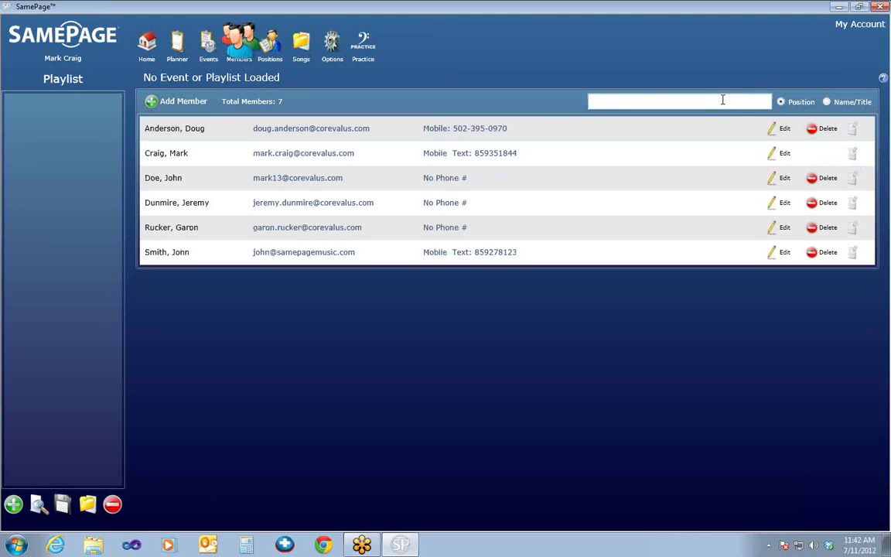
pyautogui.write('ce')
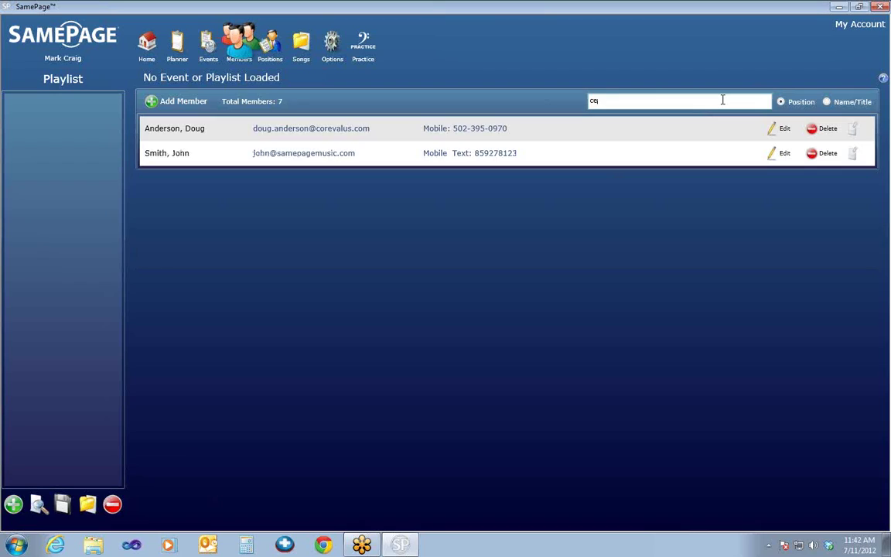
pyautogui.write('llo')
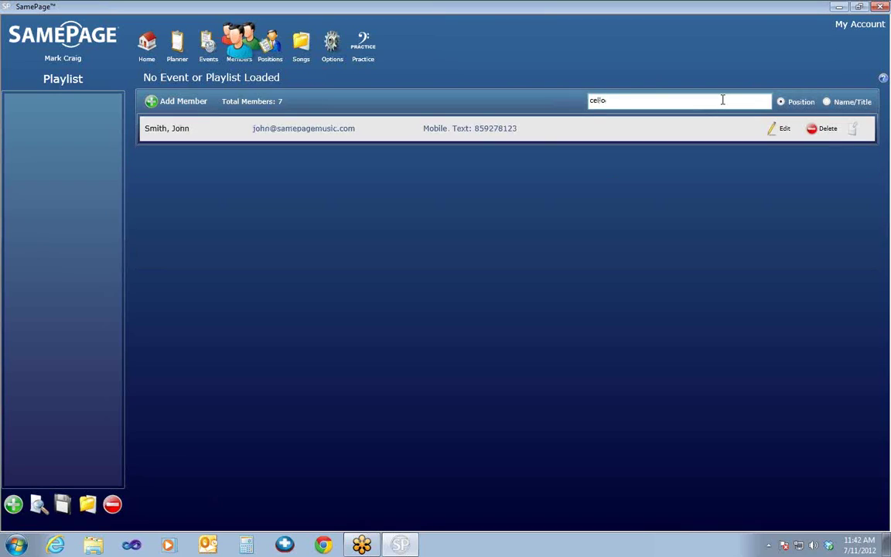
pyautogui.press('BackSpace')
pyautogui.press('BackSpace')
pyautogui.press('BackSpace')
pyautogui.press('BackSpace')
pyautogui.press('BackSpace')
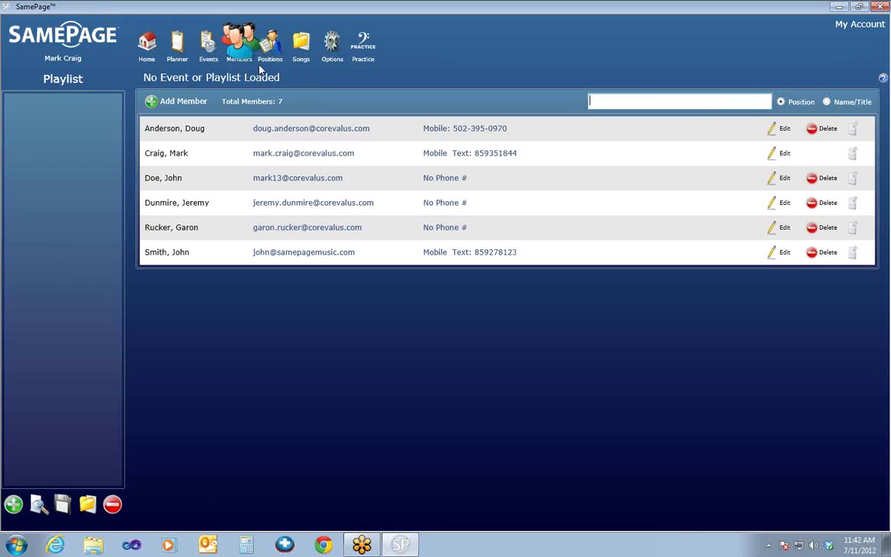
# Step: Go to the Events page showing four recurring events and the 7/16/2012 Monday event
pyautogui.click(207, 48)
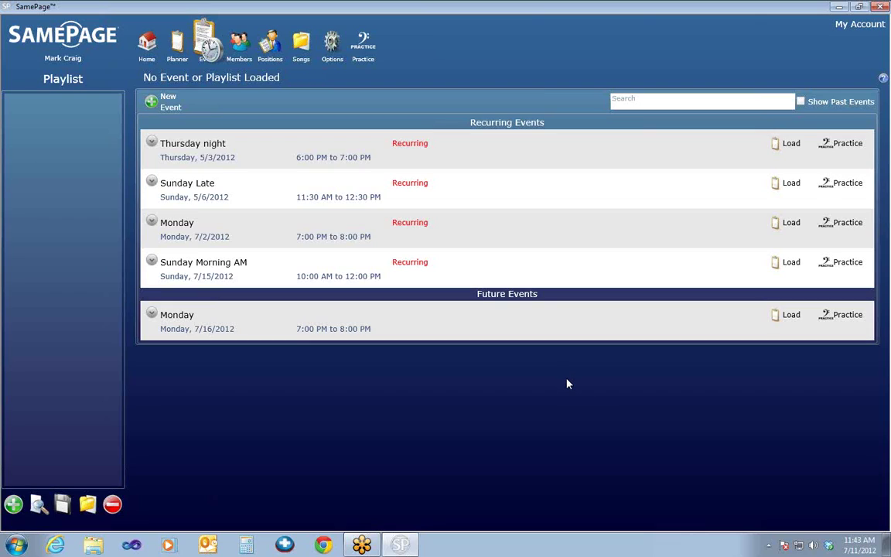
# Step: Start a new event named 'Friday Night'
pyautogui.click(163, 103)
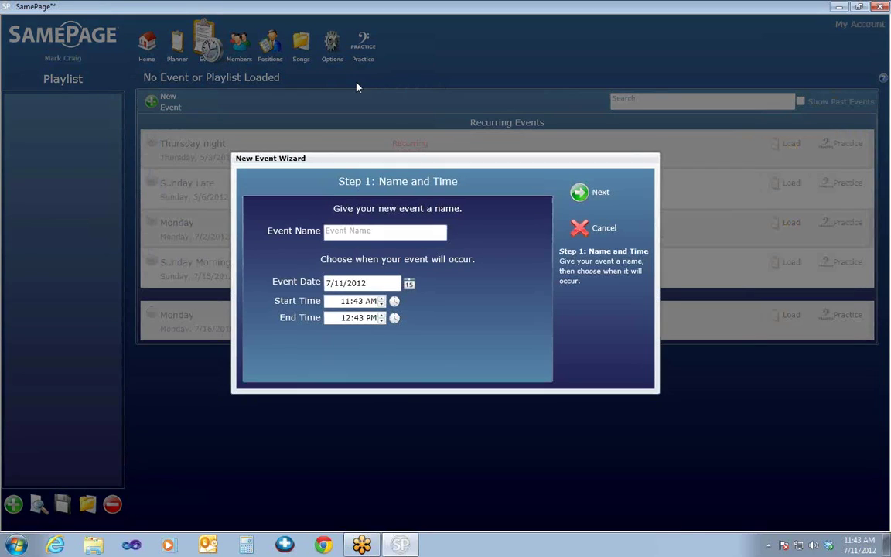
pyautogui.click(371, 236)
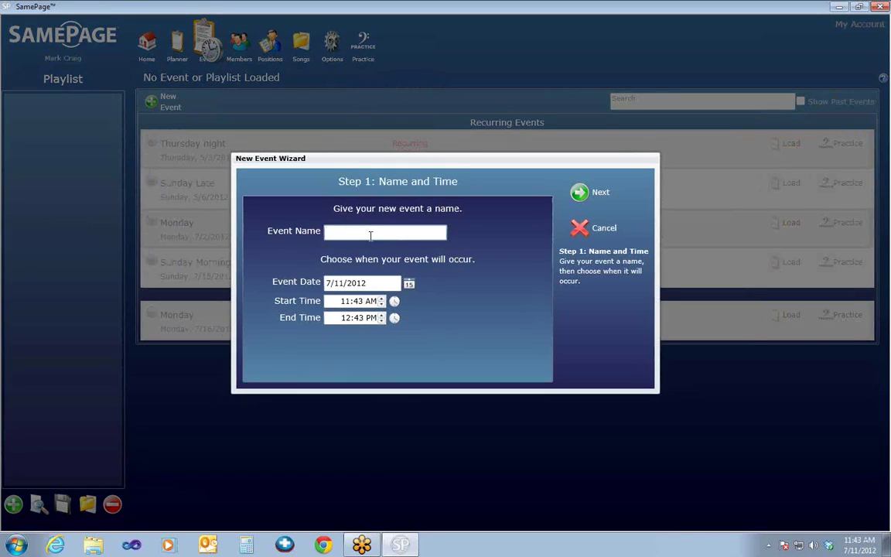
pyautogui.write('Friday Night')
# Step: Set the event for 7/13/2012 from 7:00 PM to 9:00 PM and continue to location
pyautogui.click(409, 284)
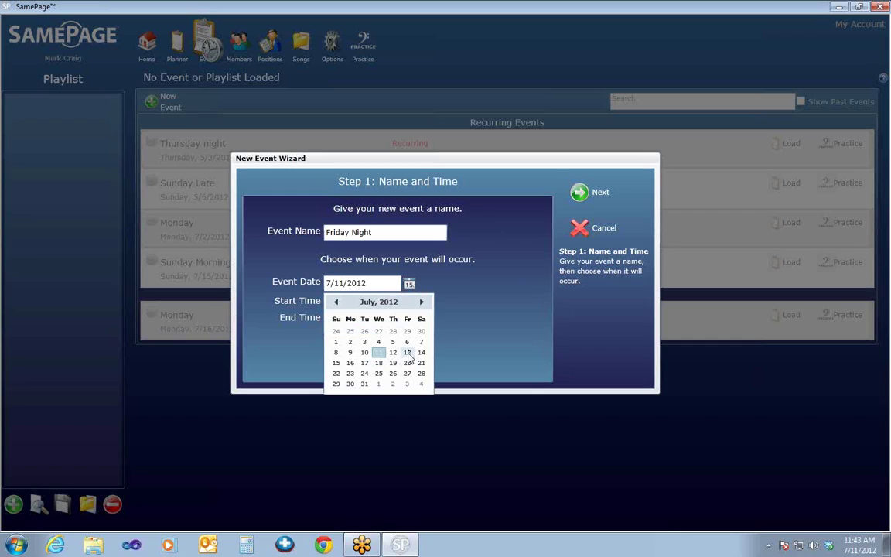
pyautogui.click(408, 352)
pyautogui.click(395, 301)
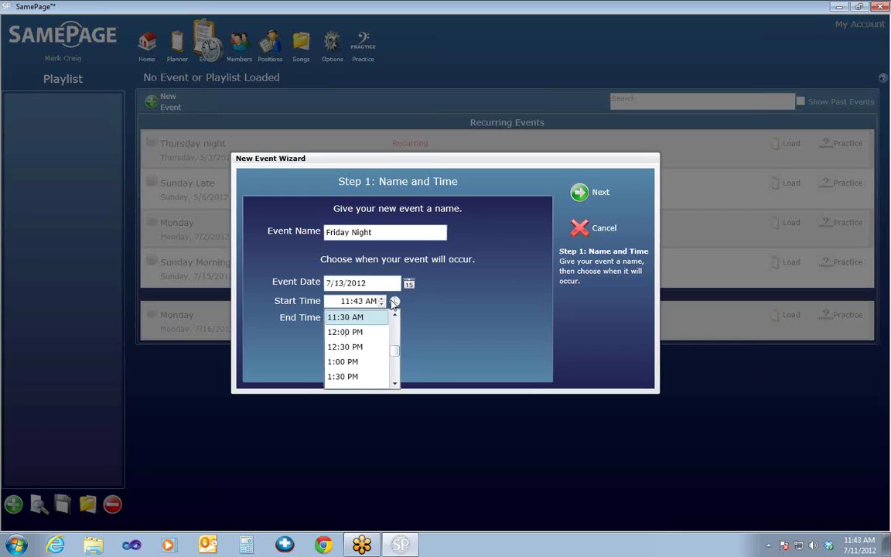
pyautogui.moveTo(395, 319); pyautogui.dragTo(395, 371)
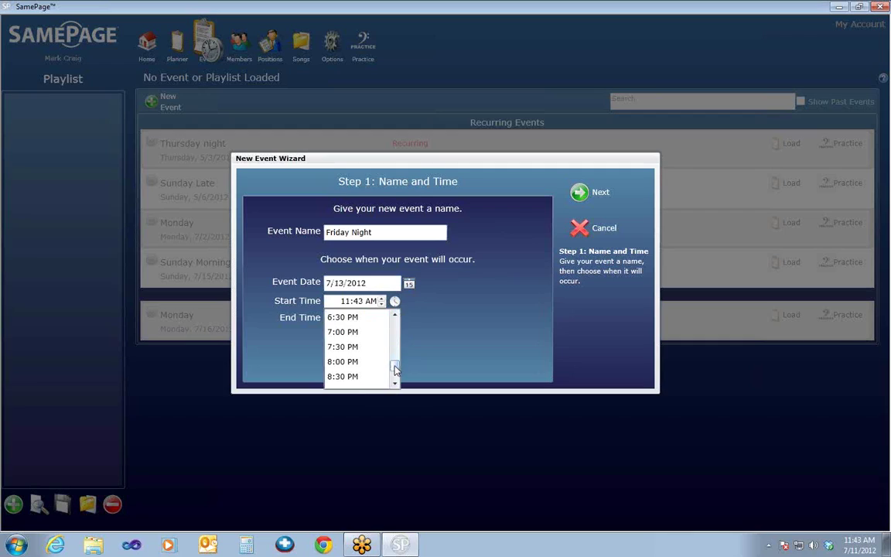
pyautogui.click(343, 332)
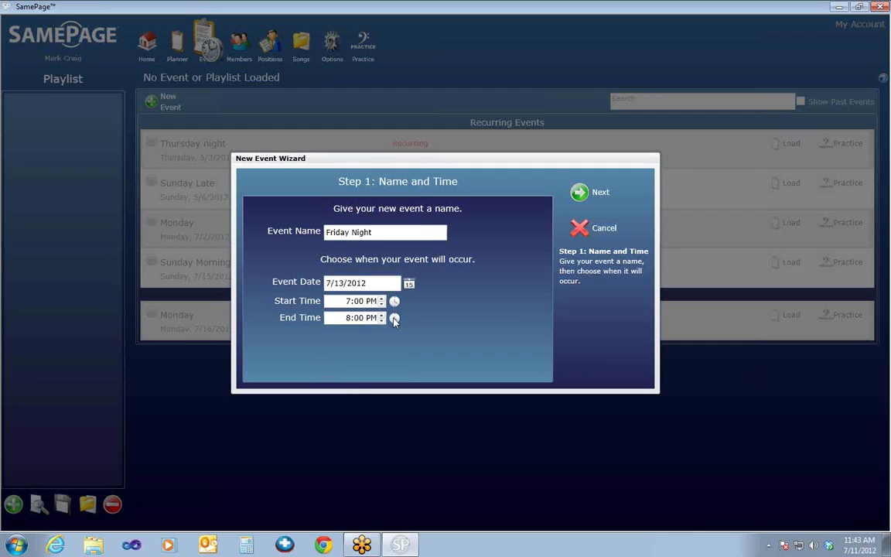
pyautogui.click(394, 318)
pyautogui.click(347, 363)
pyautogui.click(587, 197)
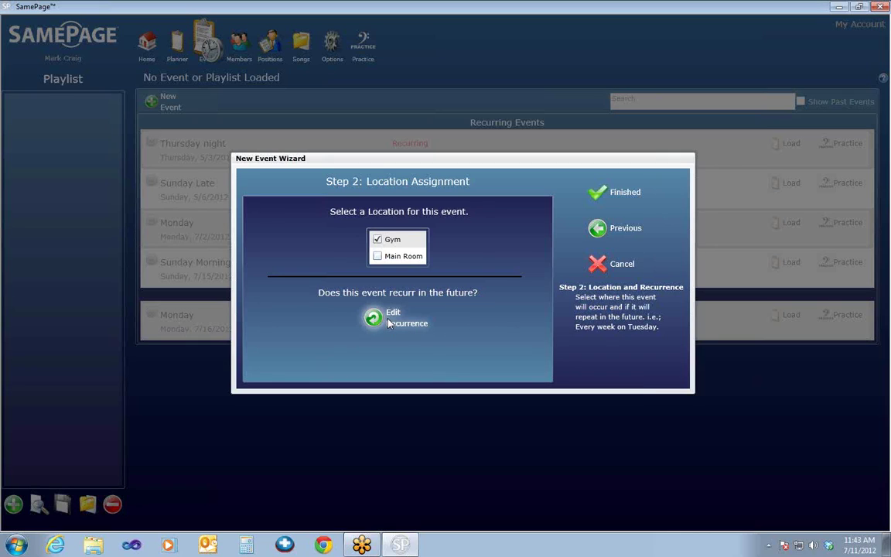
# Step: Make the event repeat weekly on Fridays
pyautogui.click(378, 325)
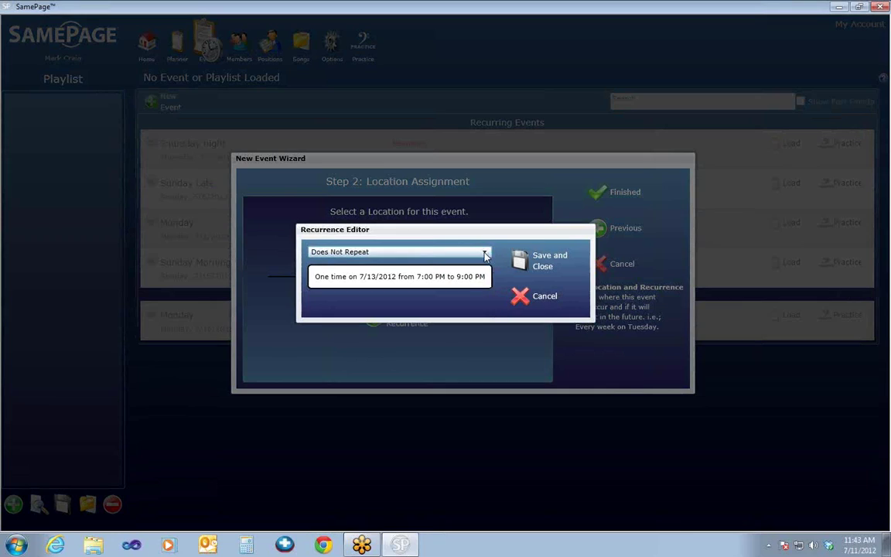
pyautogui.click(485, 255)
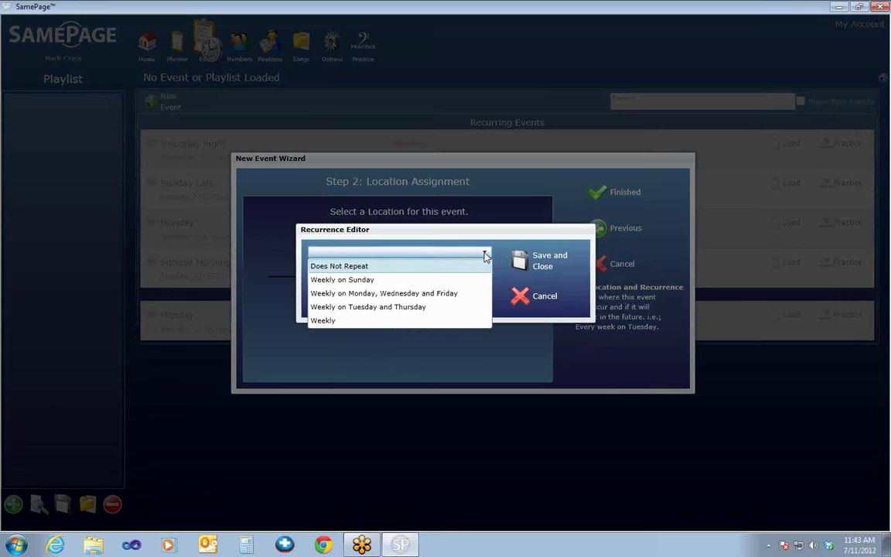
pyautogui.click(327, 321)
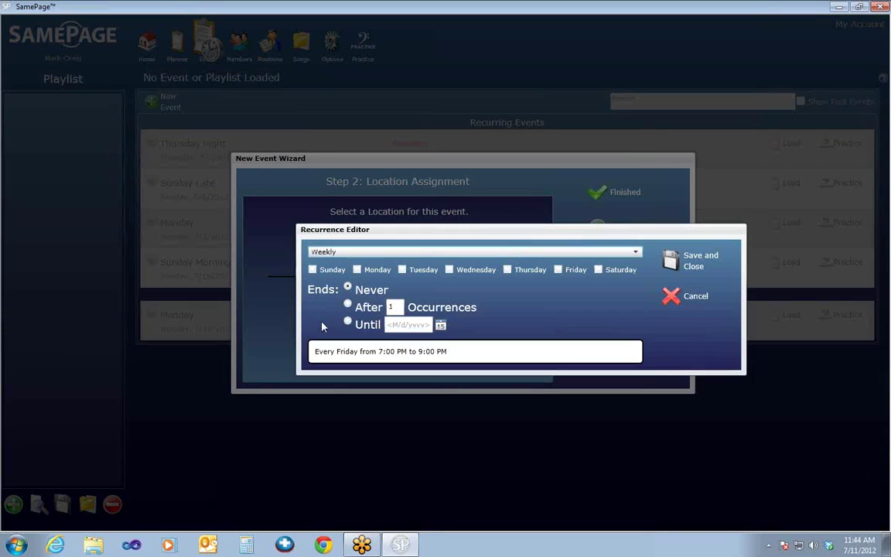
pyautogui.click(558, 270)
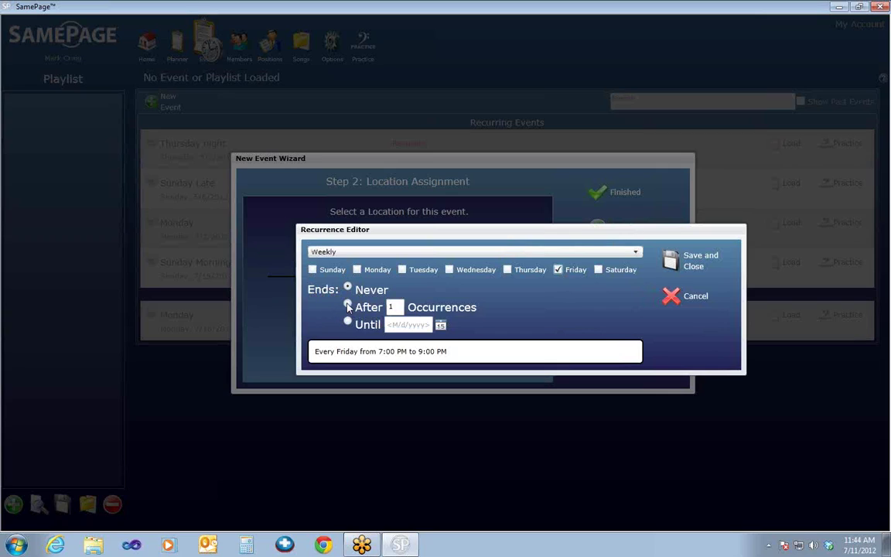
# Step: End the recurrence after 14 occurrences and save the recurrence settings
pyautogui.click(348, 306)
pyautogui.doubleClick(394, 307)
pyautogui.write('14')
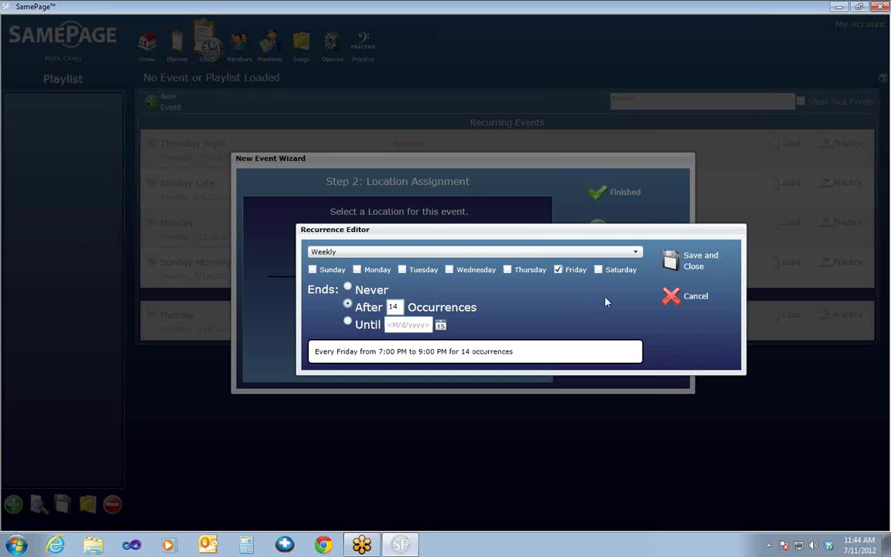
pyautogui.click(696, 261)
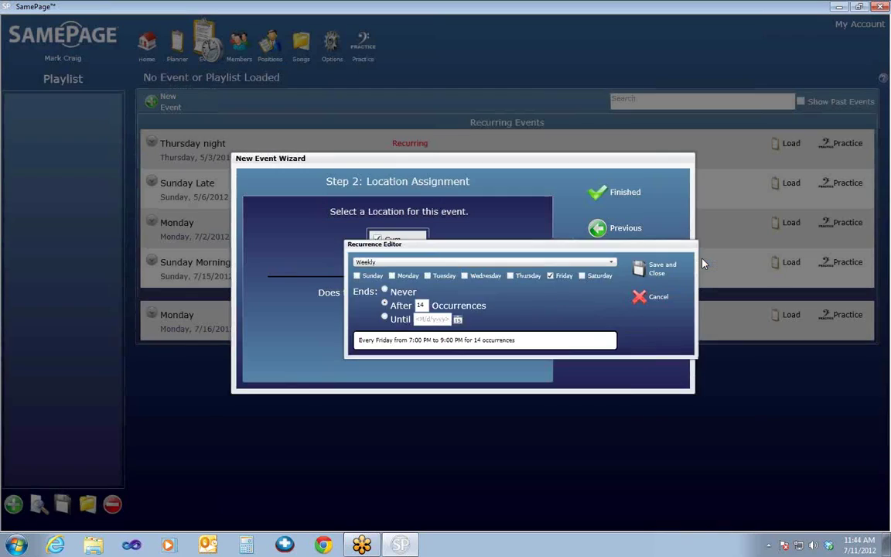
# Step: Finish the Friday Night event and load its 07/13/2012 occurrence into the Planner
pyautogui.click(606, 195)
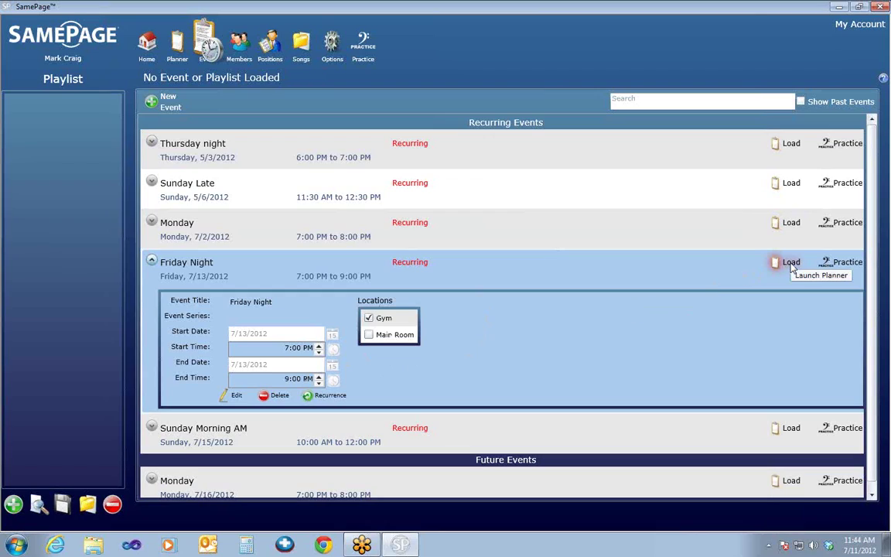
pyautogui.click(784, 266)
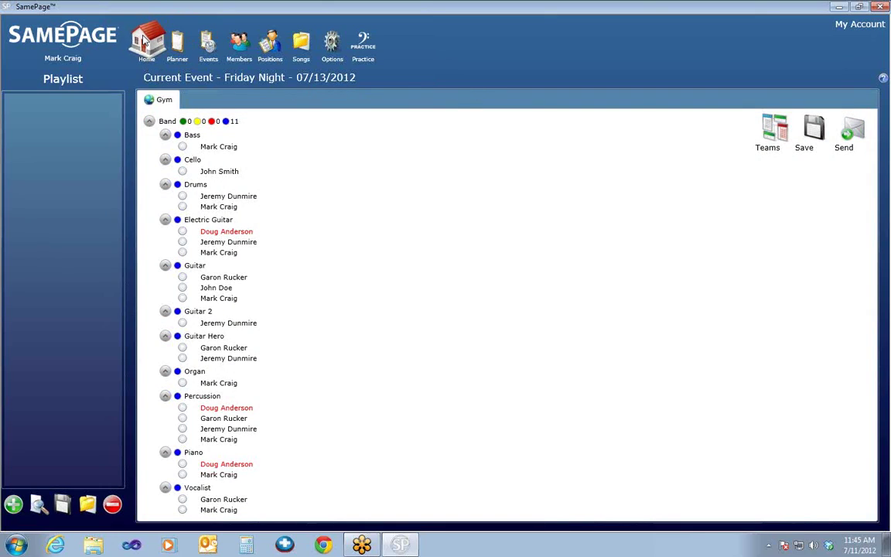
# Step: Browse the enlarged Home calendar ahead to October 2012 and back to August, then show the Events list
pyautogui.click(148, 53)
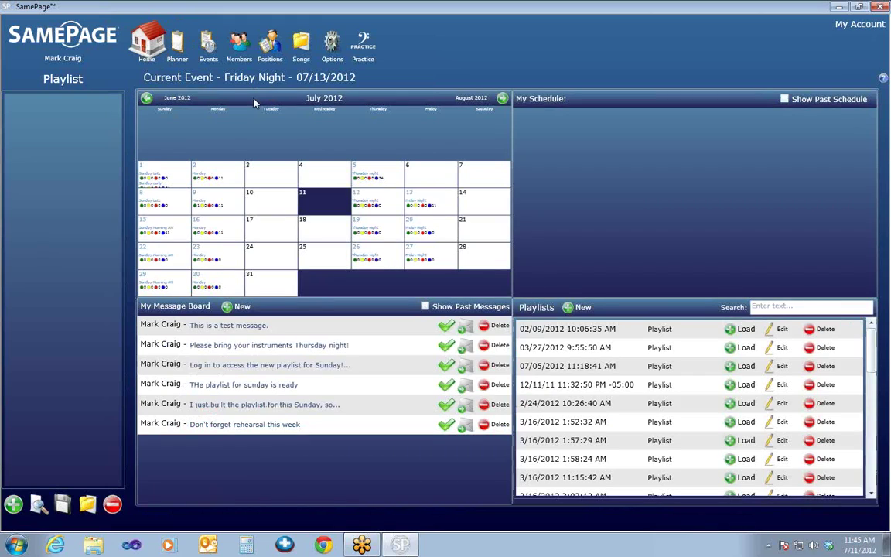
pyautogui.click(255, 104)
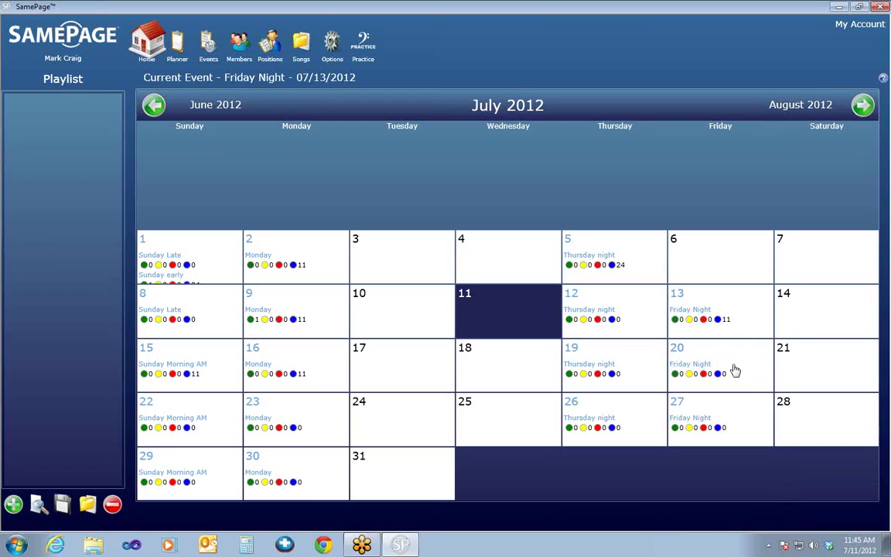
pyautogui.click(863, 106)
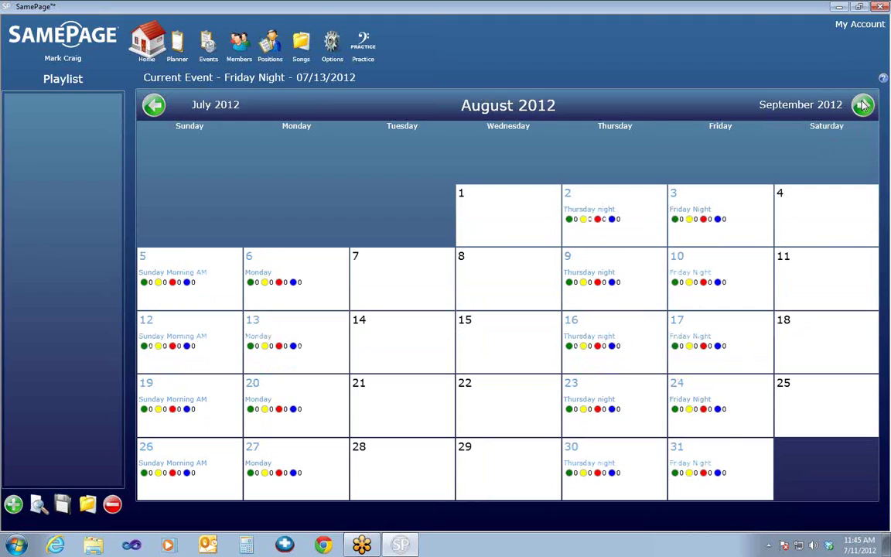
pyautogui.click(863, 106)
pyautogui.click(863, 106)
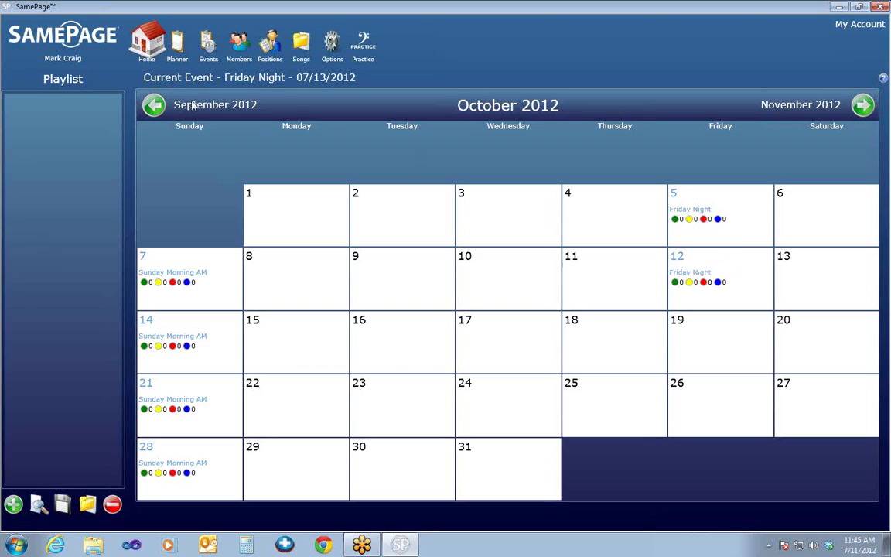
pyautogui.click(155, 108)
pyautogui.click(154, 109)
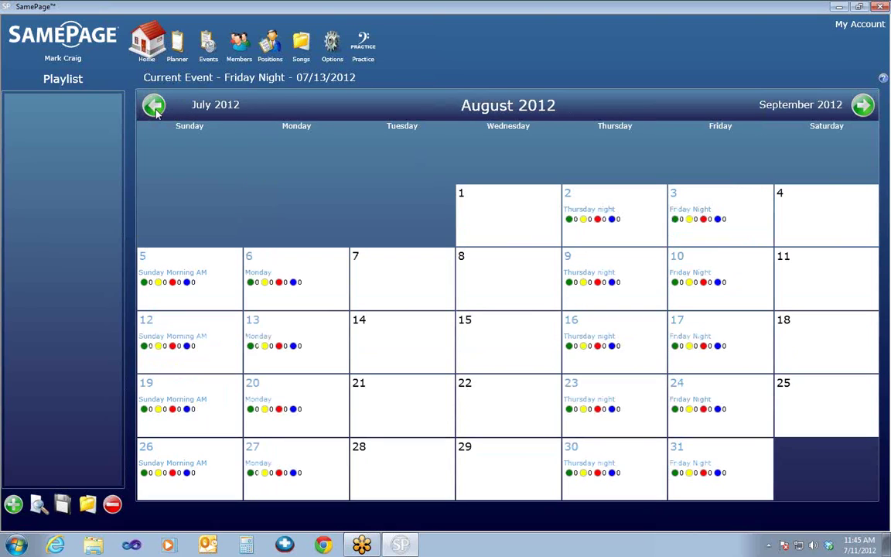
pyautogui.click(207, 44)
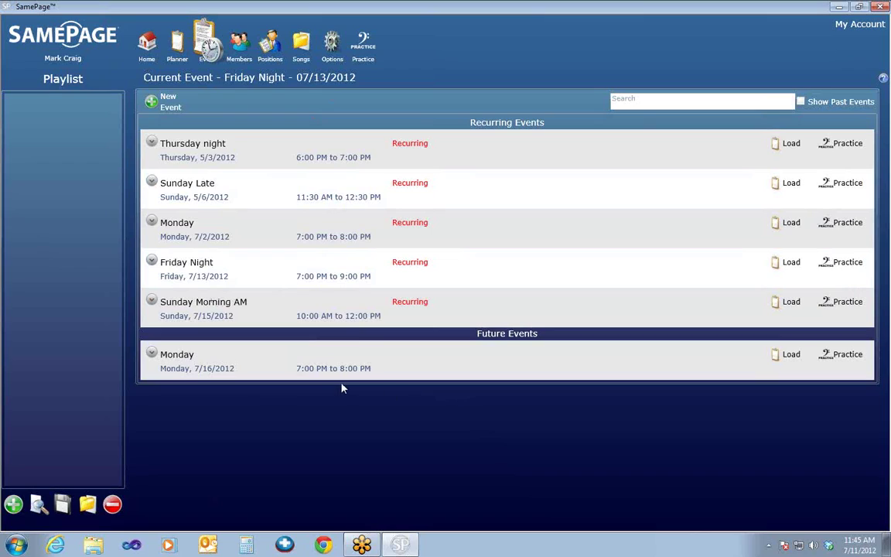
# Step: Open the August 3 Friday Night occurrence from the enlarged Home calendar
pyautogui.click(143, 44)
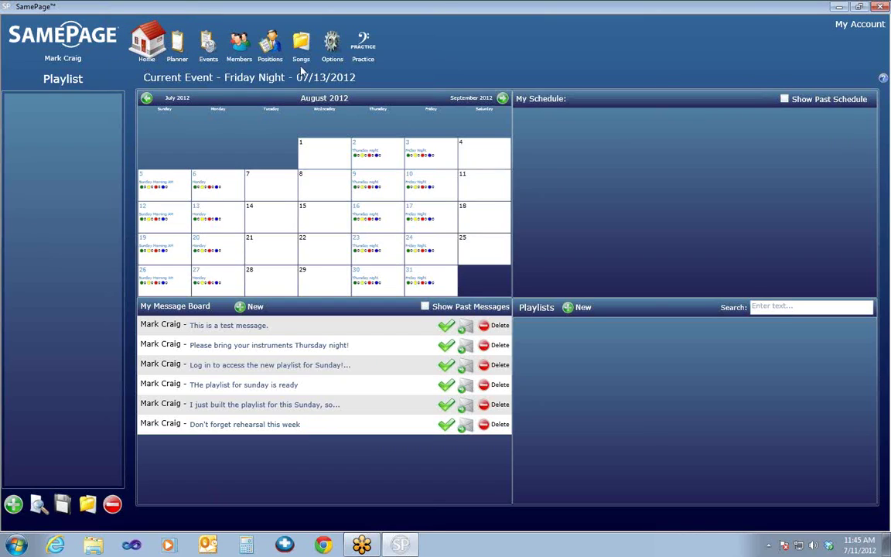
pyautogui.click(228, 87)
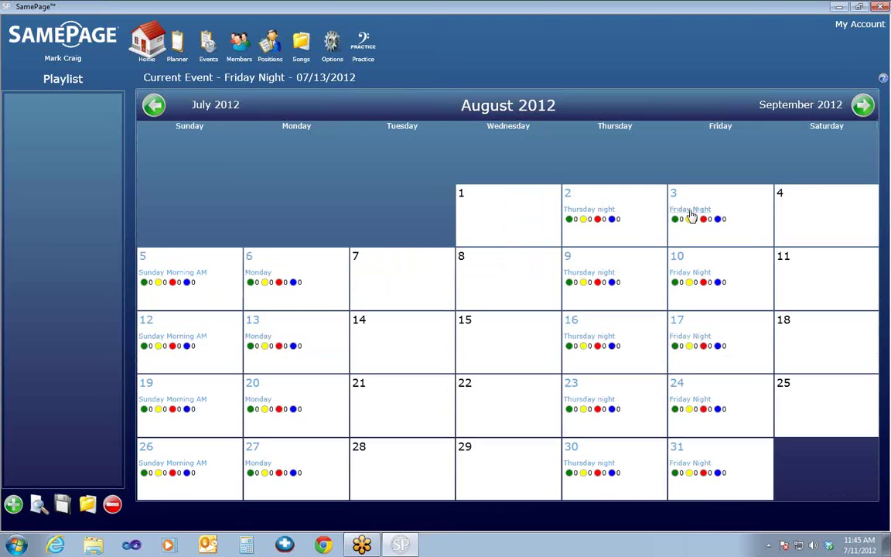
pyautogui.click(691, 217)
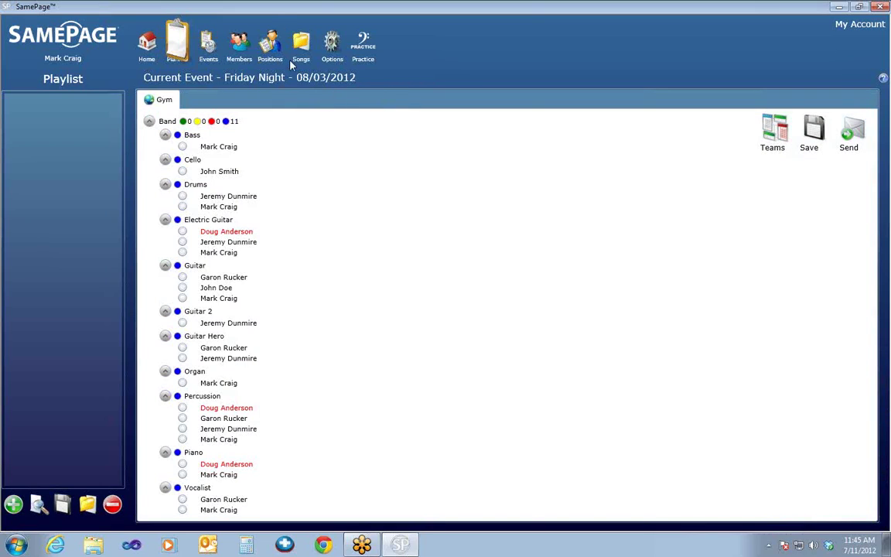
# Step: Load the 07/13/2012 Friday Night event into the Planner, then return to Events
pyautogui.click(209, 49)
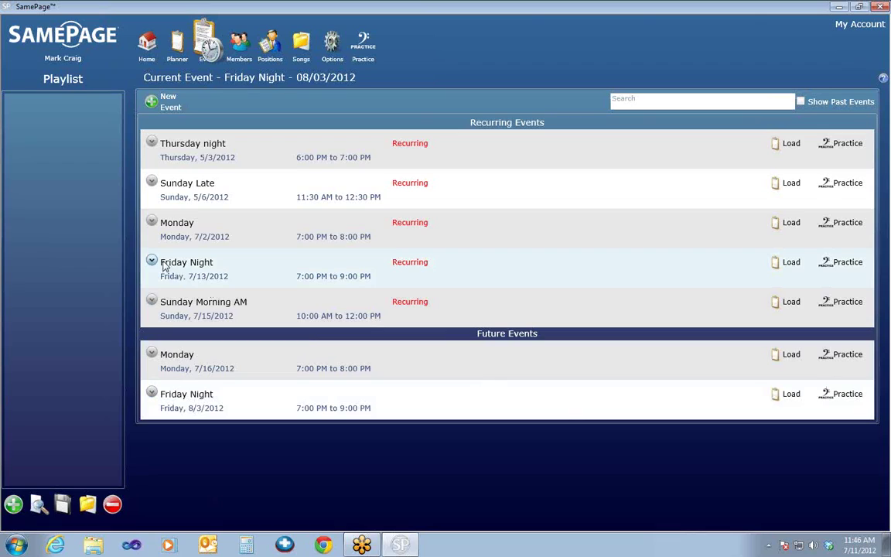
pyautogui.click(784, 264)
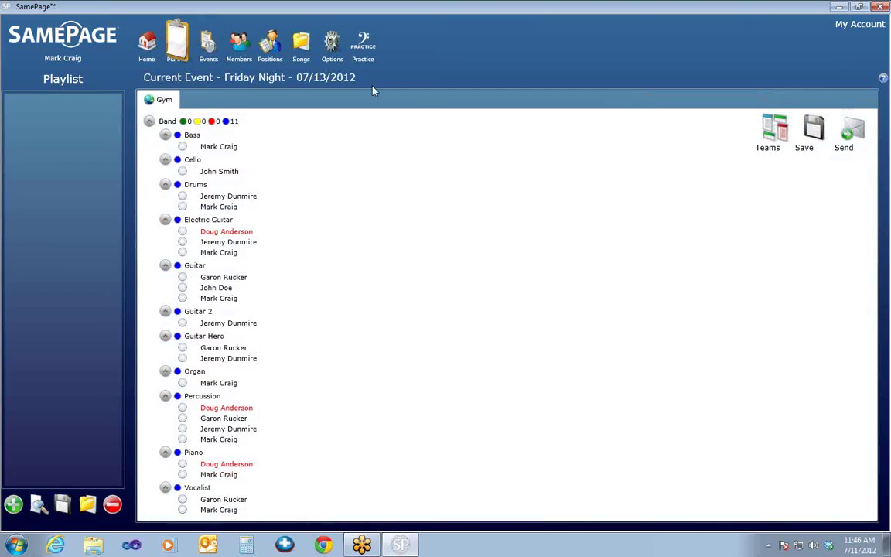
pyautogui.click(208, 48)
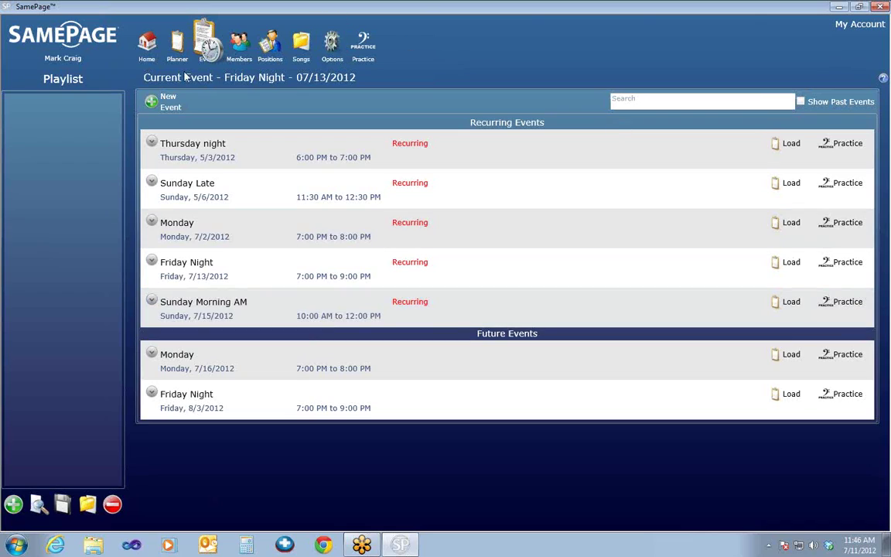
# Step: In the Planner, schedule the first Drums, first Guitar Hero, second Guitar and third Electric Guitar members
pyautogui.click(177, 43)
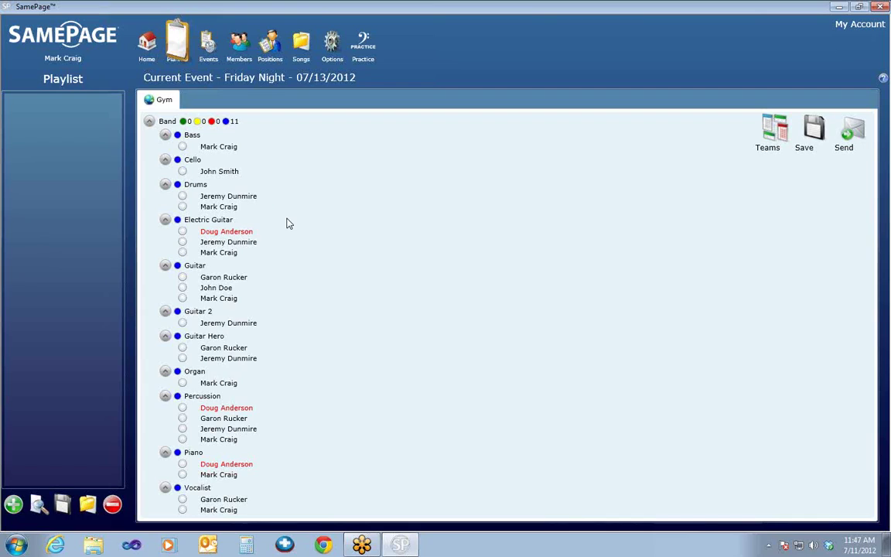
pyautogui.click(184, 196)
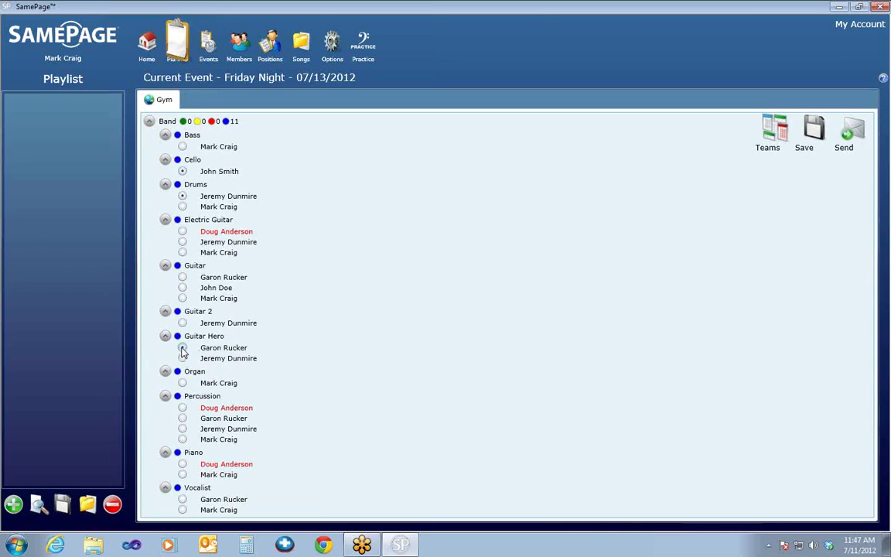
pyautogui.click(182, 349)
pyautogui.click(183, 288)
pyautogui.click(183, 253)
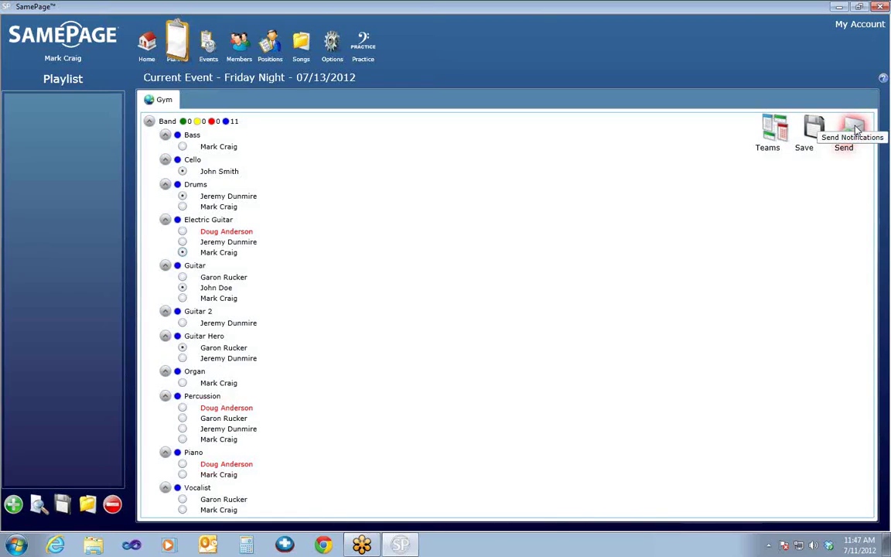
# Step: Replace the default notification text with 'Custom Message' and send it to the five scheduled members
pyautogui.click(854, 128)
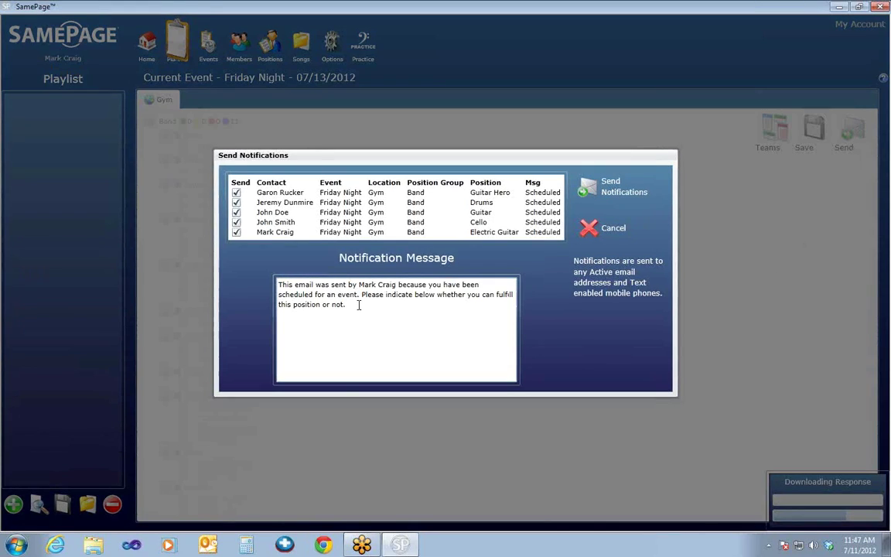
pyautogui.doubleClick(320, 294)
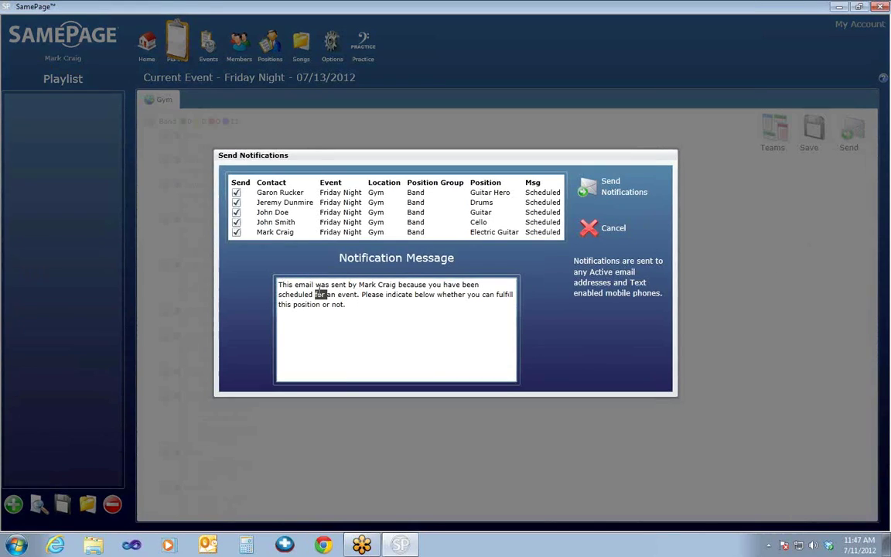
pyautogui.hotkey('ctrl', 'a')
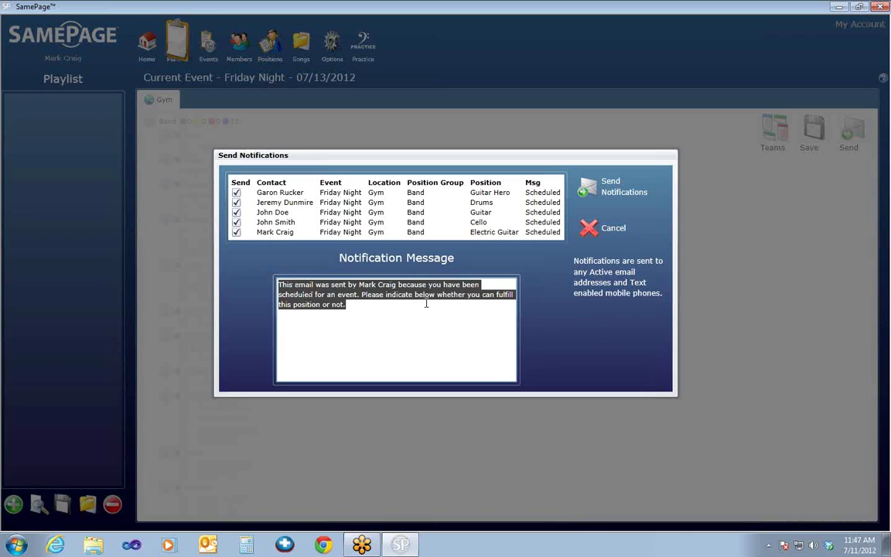
pyautogui.press('Delete')
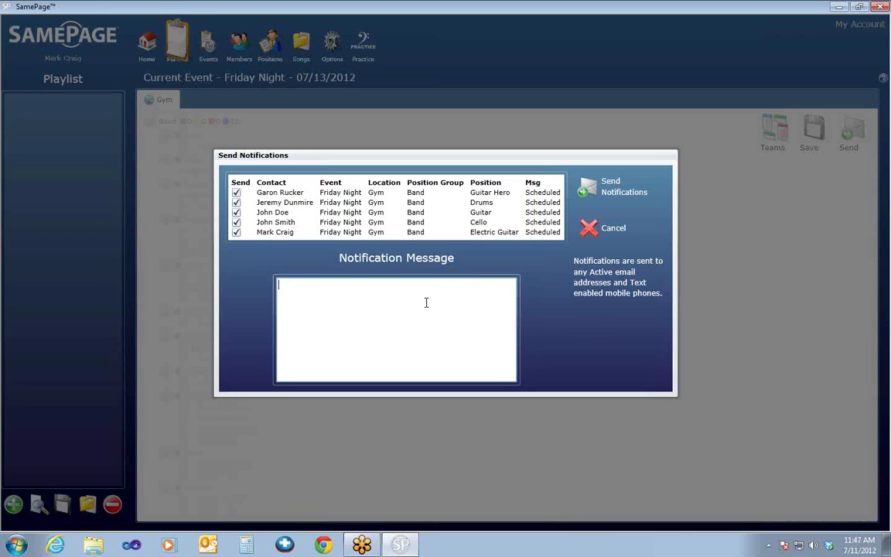
pyautogui.write('Custom Message')
pyautogui.click(590, 189)
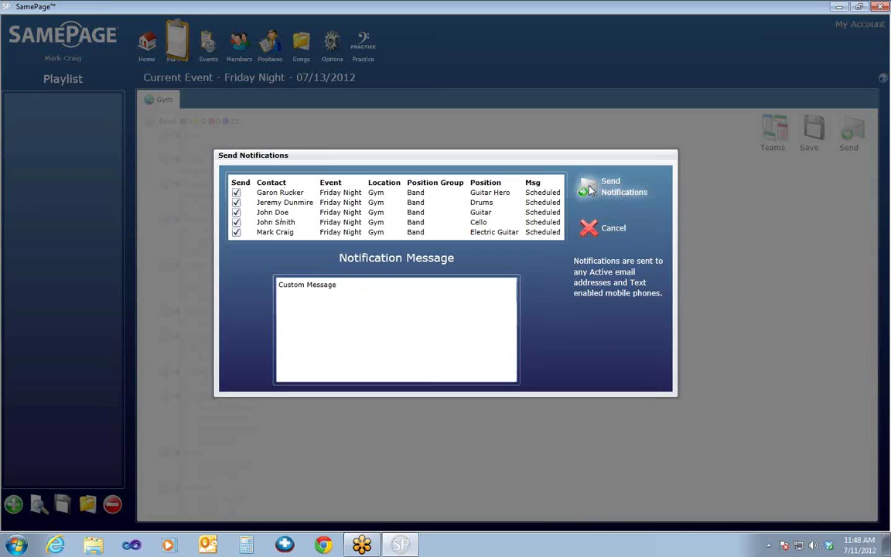
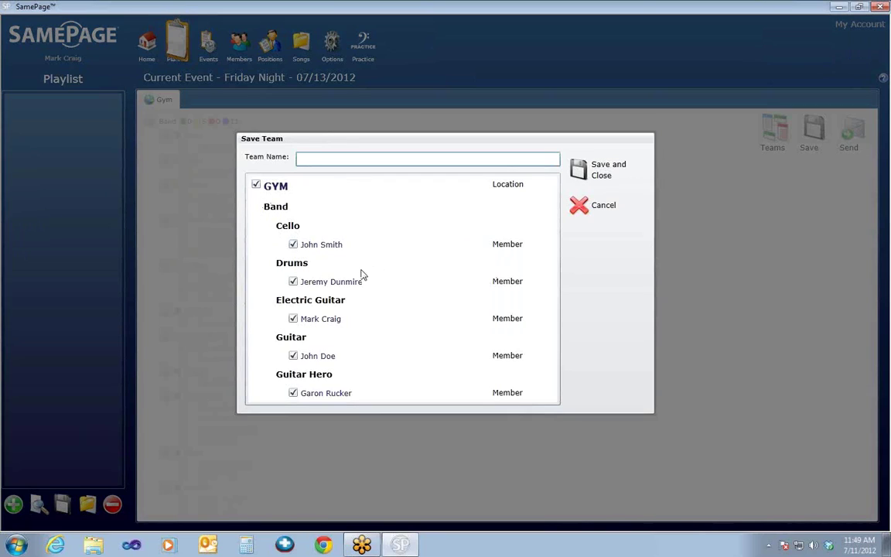
# Step: Save the Gym roster as a new team named 'Team', then go to the Events list
pyautogui.click(326, 160)
pyautogui.write('Team A')
pyautogui.click(587, 171)
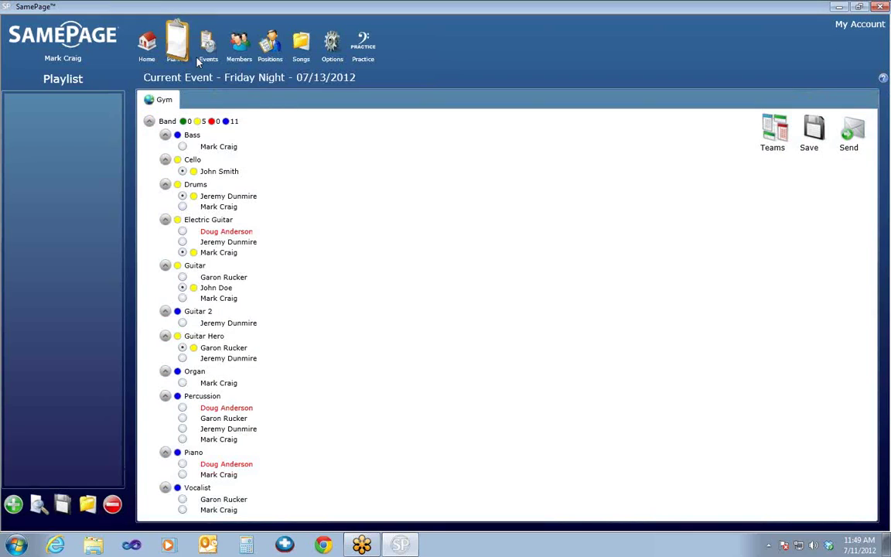
pyautogui.click(145, 48)
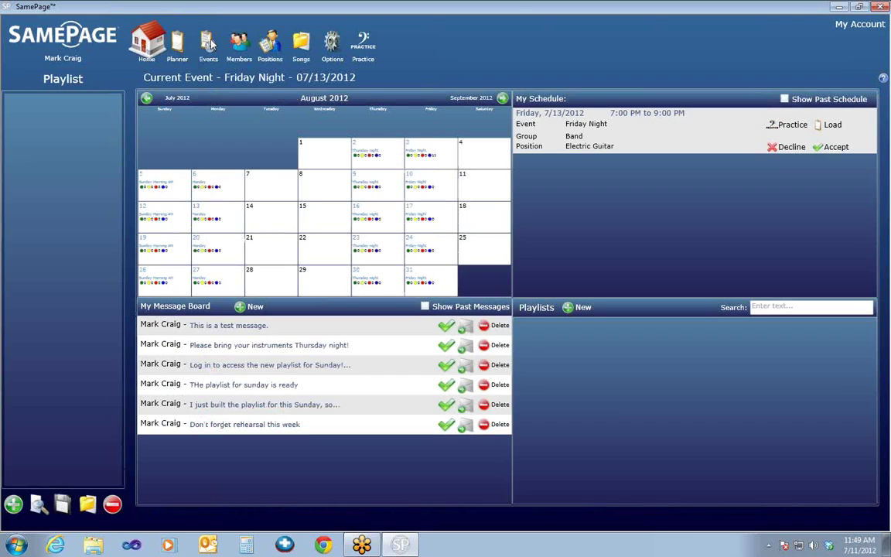
pyautogui.click(209, 45)
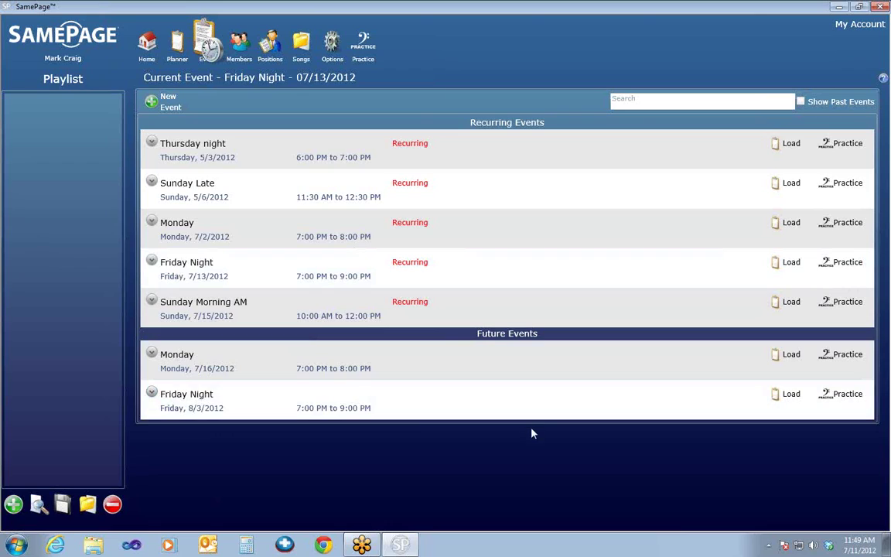
# Step: Load the 08/03/2012 Friday Night event, apply Team A's assignments, and close notifications unsent
pyautogui.click(787, 396)
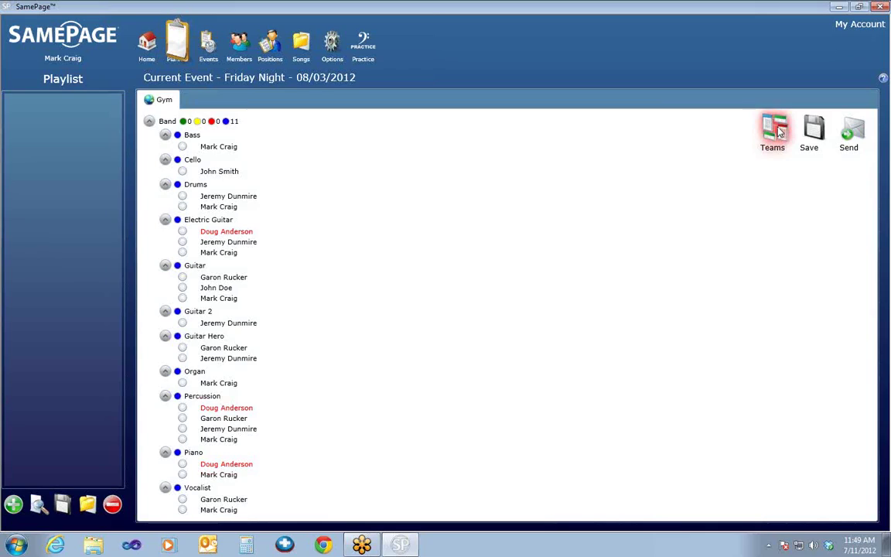
pyautogui.click(776, 130)
pyautogui.click(319, 258)
pyautogui.click(547, 266)
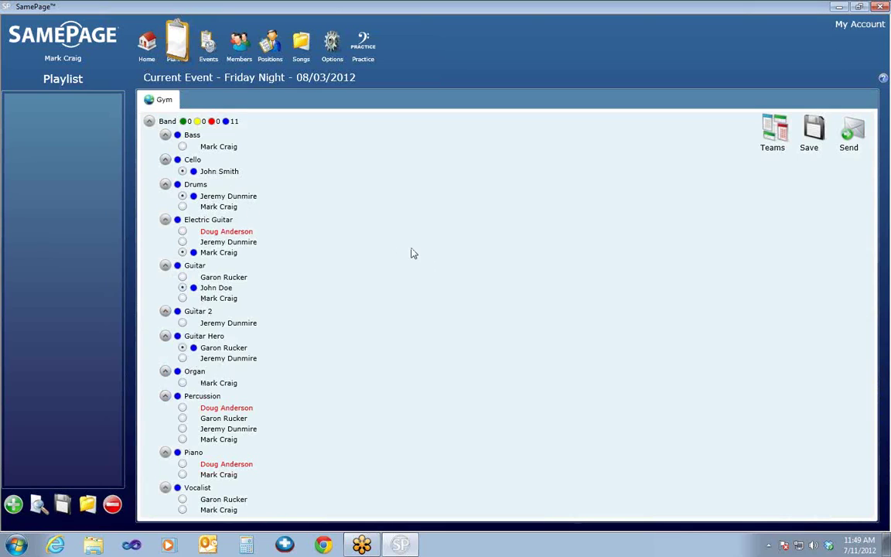
pyautogui.click(849, 143)
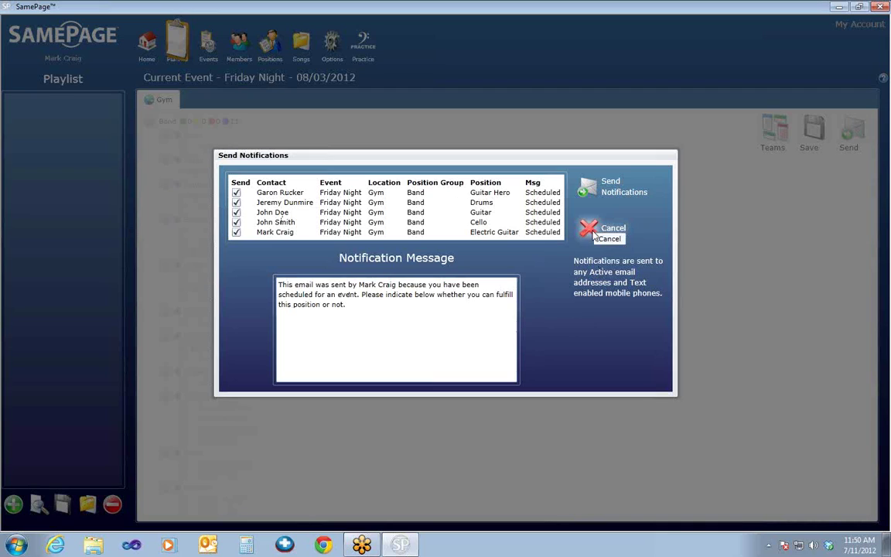
pyautogui.click(593, 235)
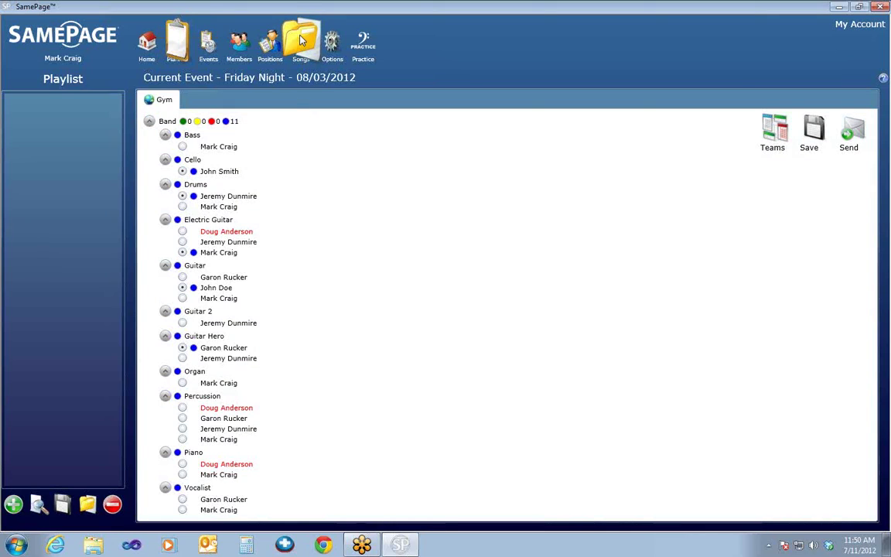
# Step: Go to the Songs library without sending notifications and start a new song
pyautogui.click(305, 40)
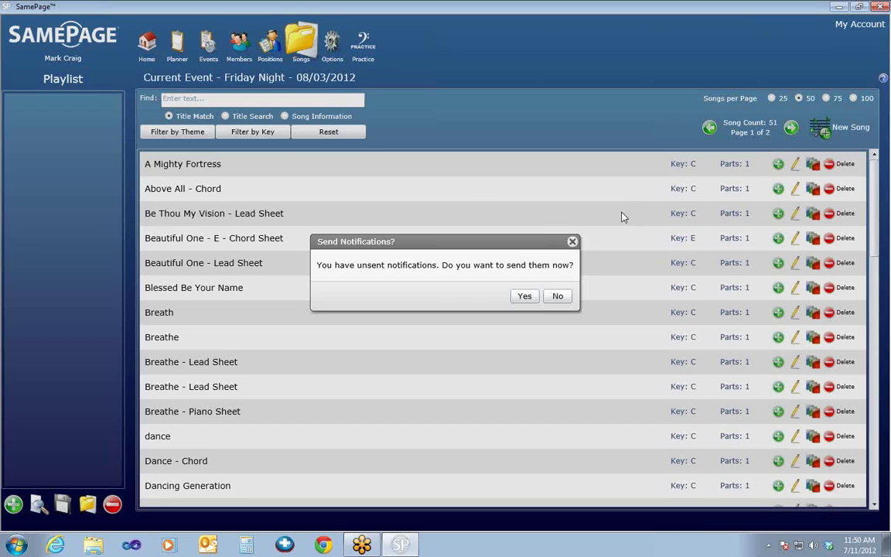
pyautogui.click(558, 296)
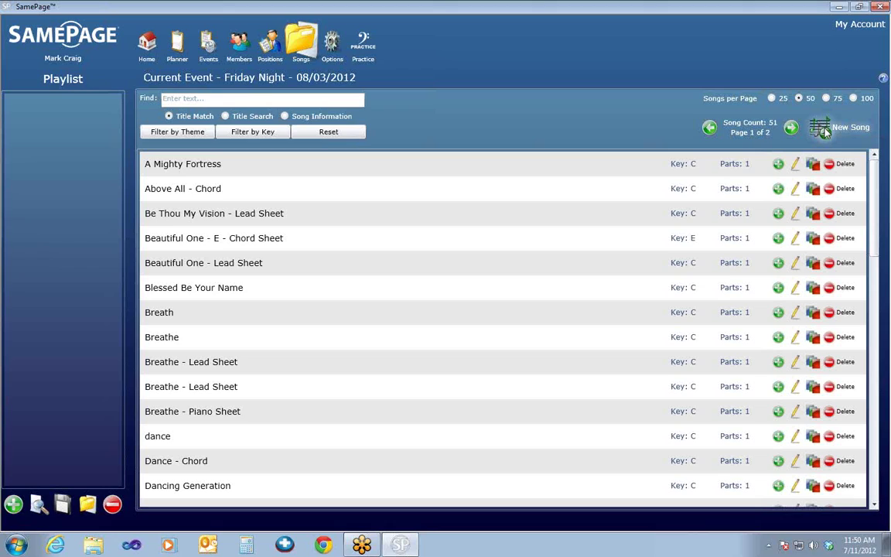
pyautogui.click(822, 130)
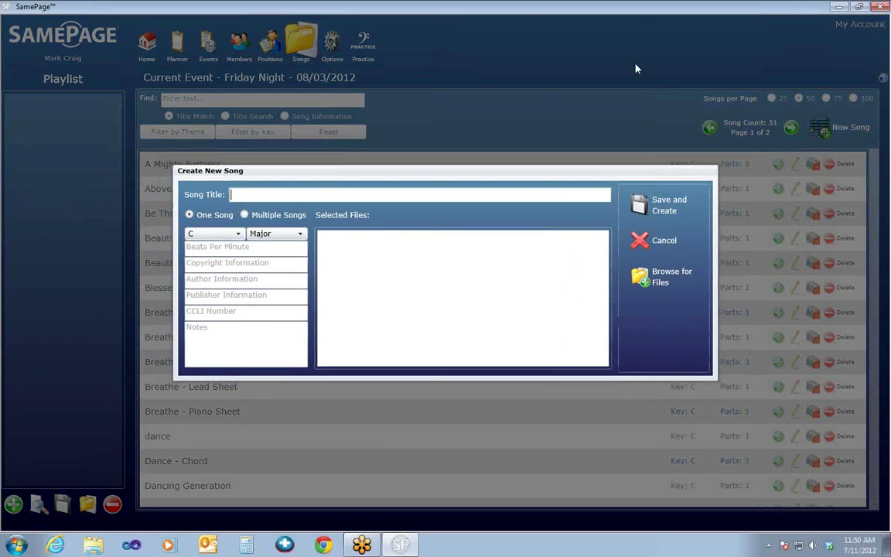
# Step: Title the new song 'Test' and set its key to D
pyautogui.write('Test')
pyautogui.click(234, 234)
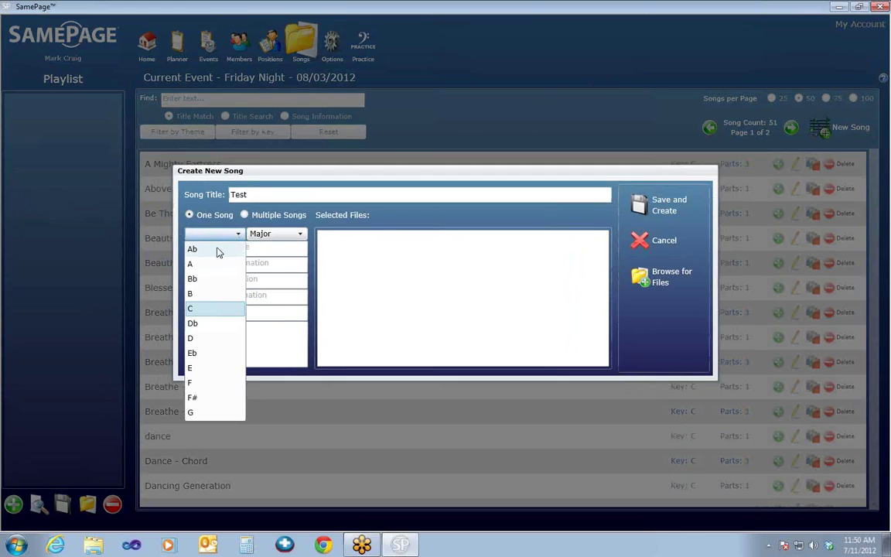
pyautogui.click(221, 338)
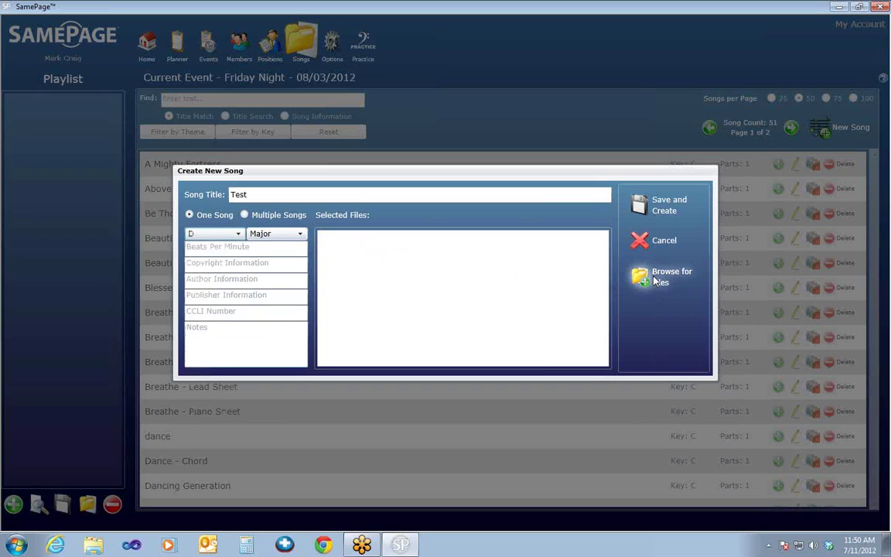
# Step: Attach Song1 - B - Violin.pdf, Lead Sheet.pdf and Chord Sheet.docx to the song
pyautogui.click(658, 287)
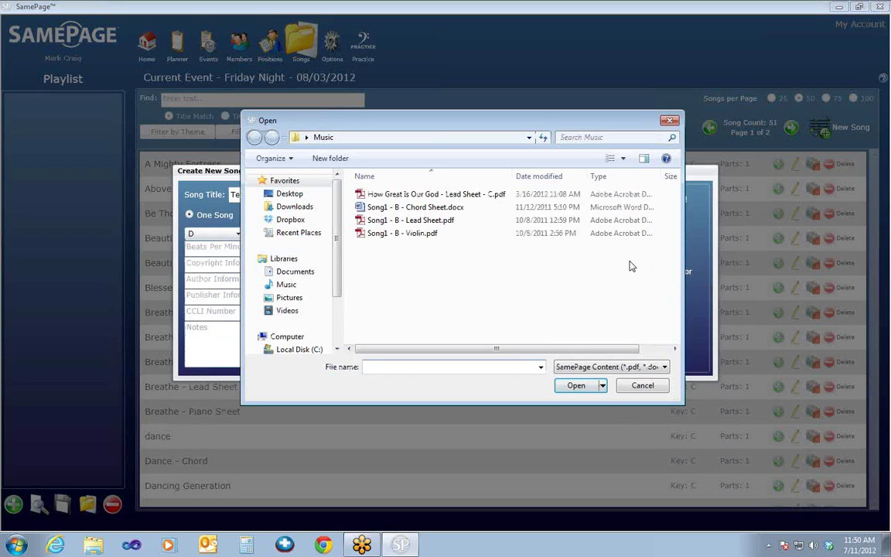
pyautogui.click(409, 234)
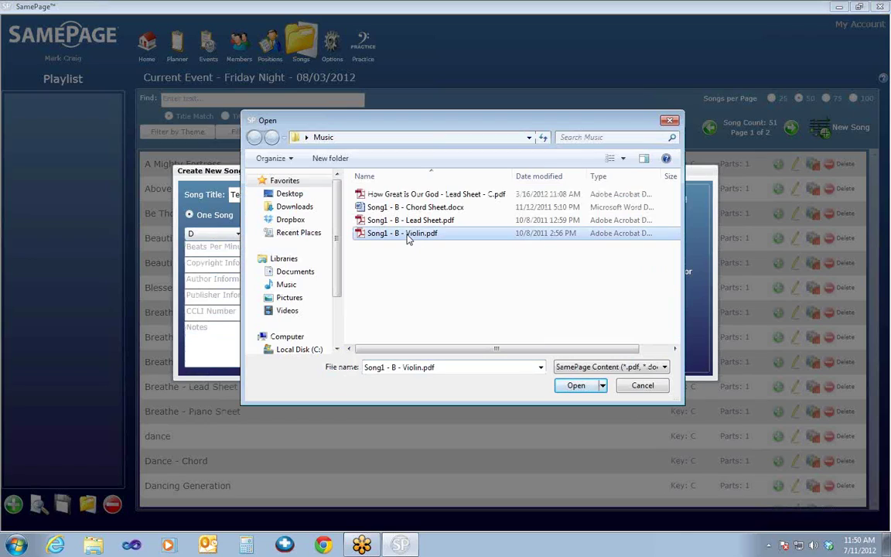
pyautogui.hotkey('shift', 'Up')
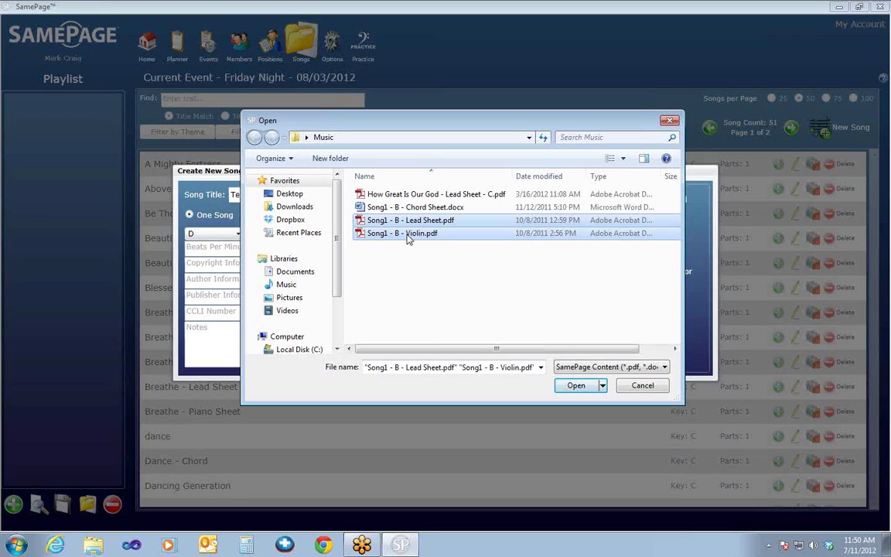
pyautogui.hotkey('shift', 'Up')
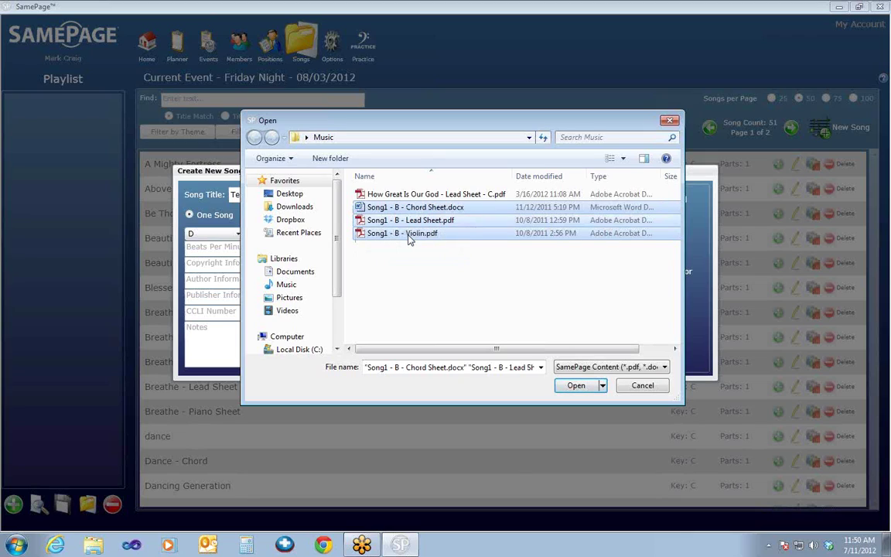
pyautogui.click(577, 385)
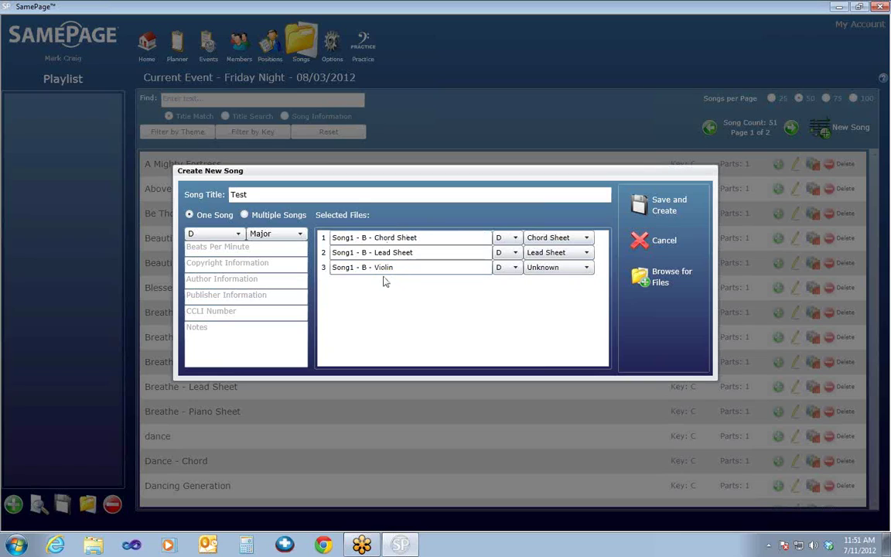
# Step: Set the violin file's instrument to Violin 1 with key D, then cancel the Test song
pyautogui.click(585, 270)
pyautogui.scroll(-2, 554, 354)
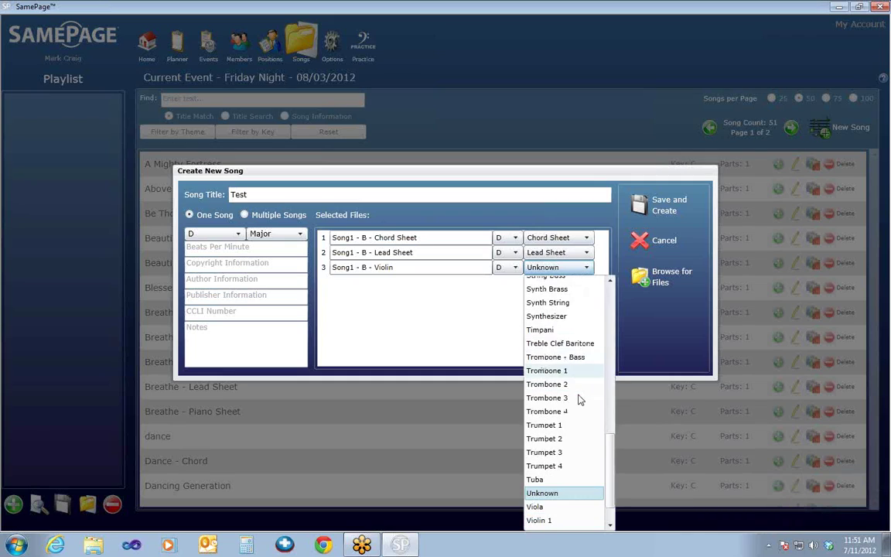
pyautogui.click(545, 483)
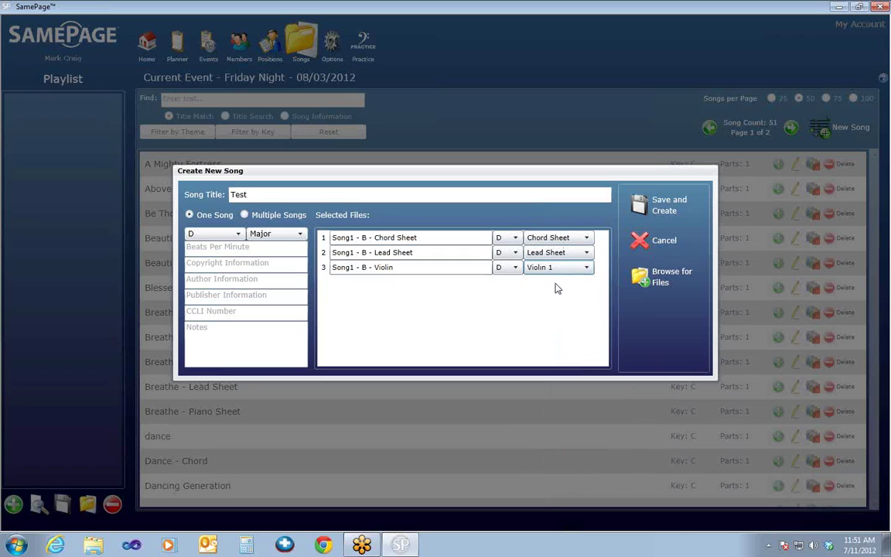
pyautogui.click(515, 268)
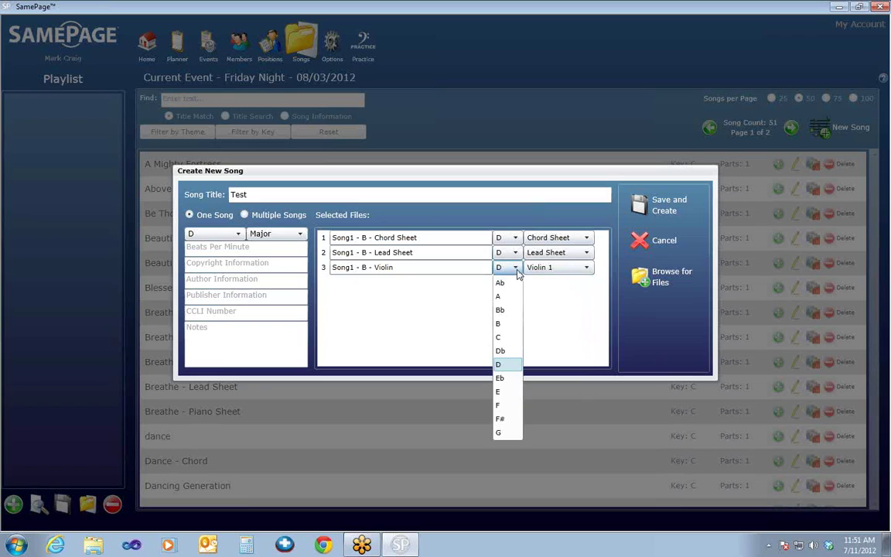
pyautogui.click(516, 271)
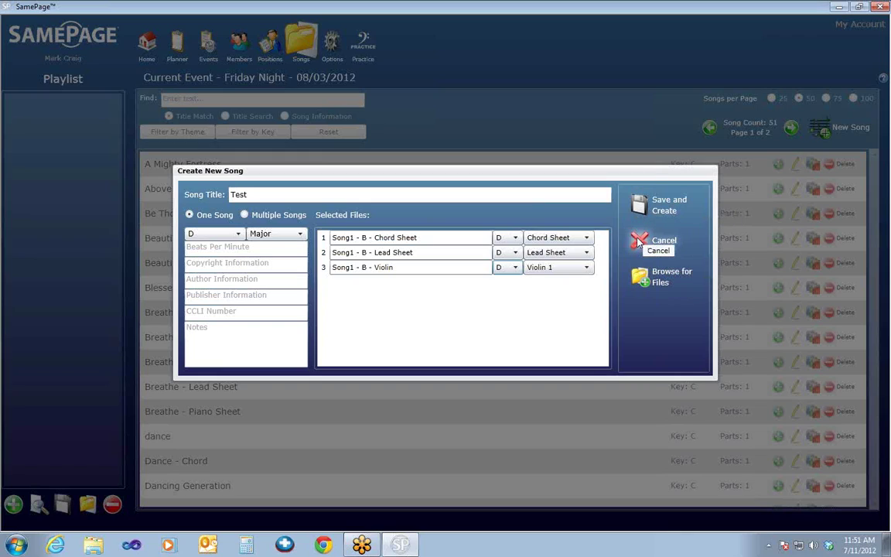
pyautogui.click(639, 242)
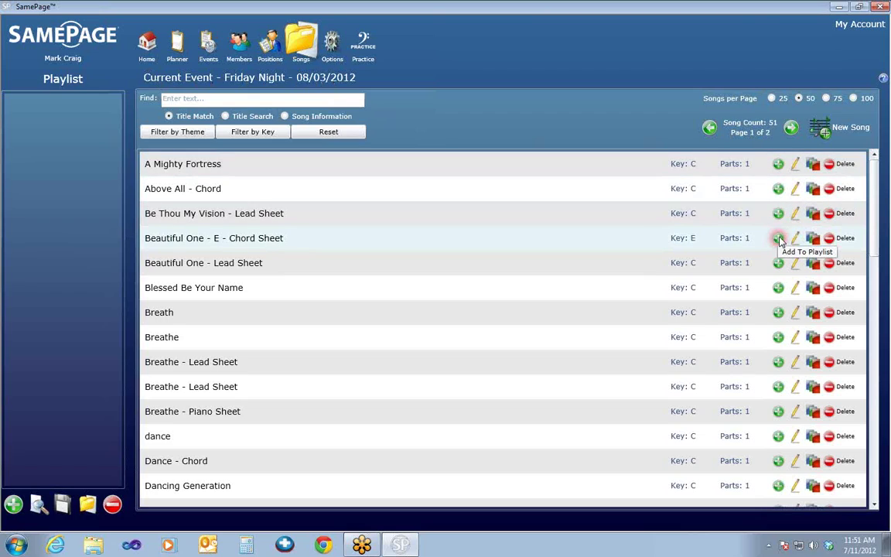
# Step: Add Blessed Be Your Name, Dancing Generation and Breathe to the playlist, then open Breathe
pyautogui.click(779, 288)
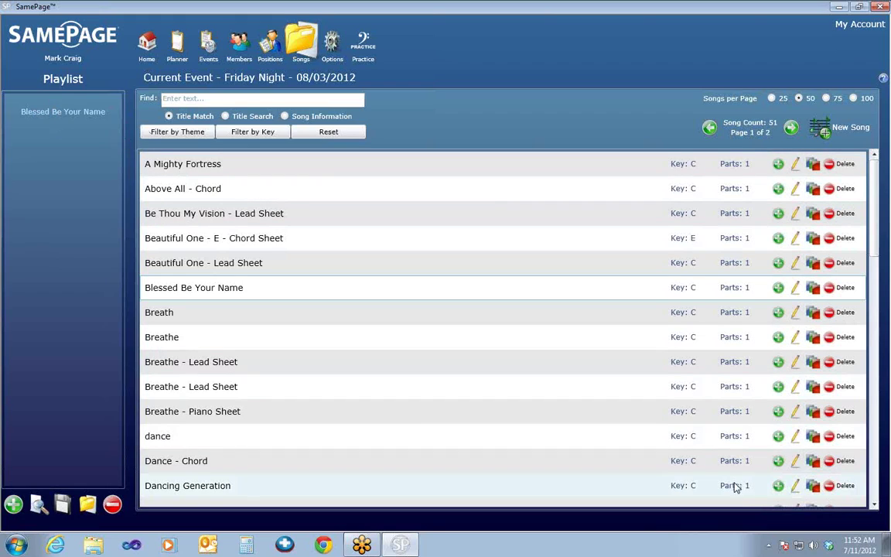
pyautogui.click(779, 485)
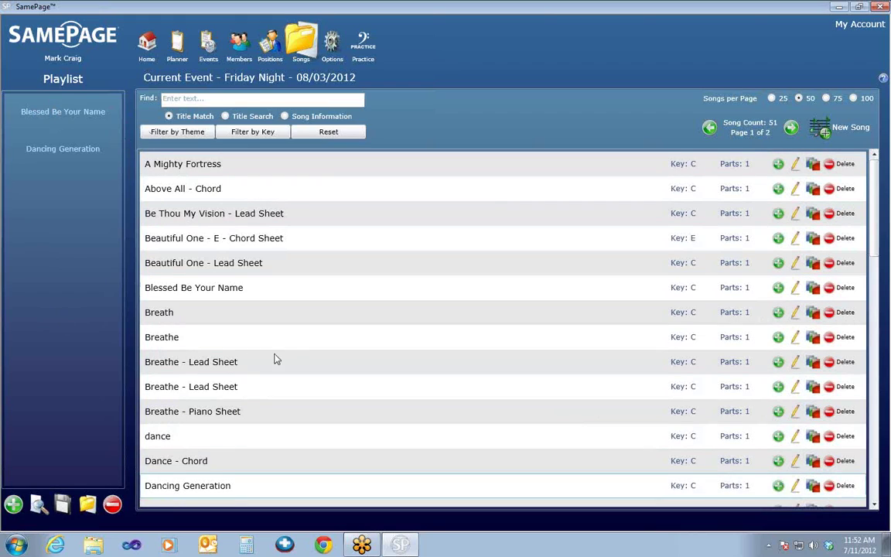
pyautogui.click(778, 337)
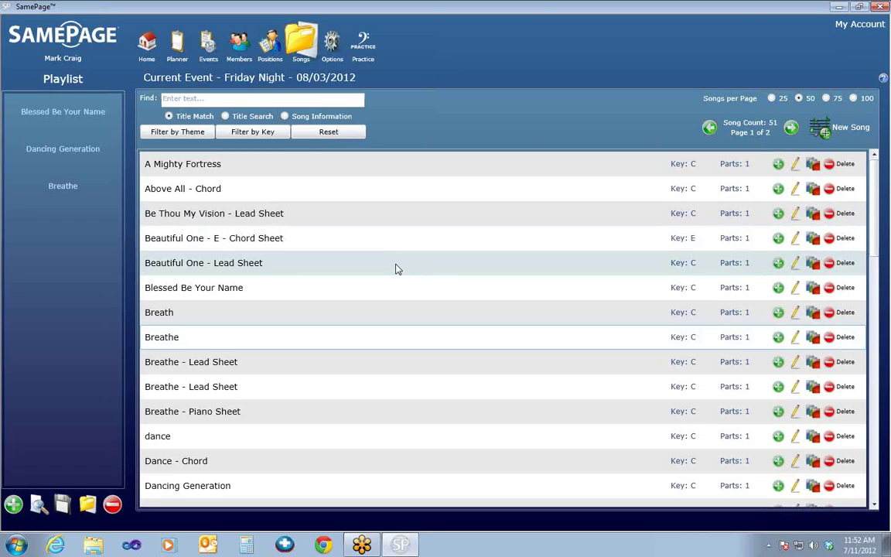
pyautogui.click(170, 345)
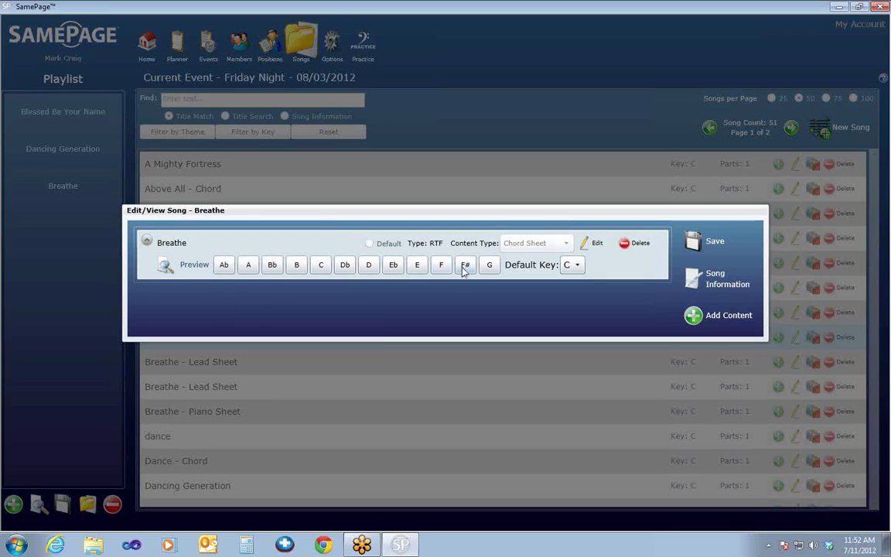
# Step: Preview Breathe's chord sheet in key A, retype the first line's last letter, and close it
pyautogui.click(249, 267)
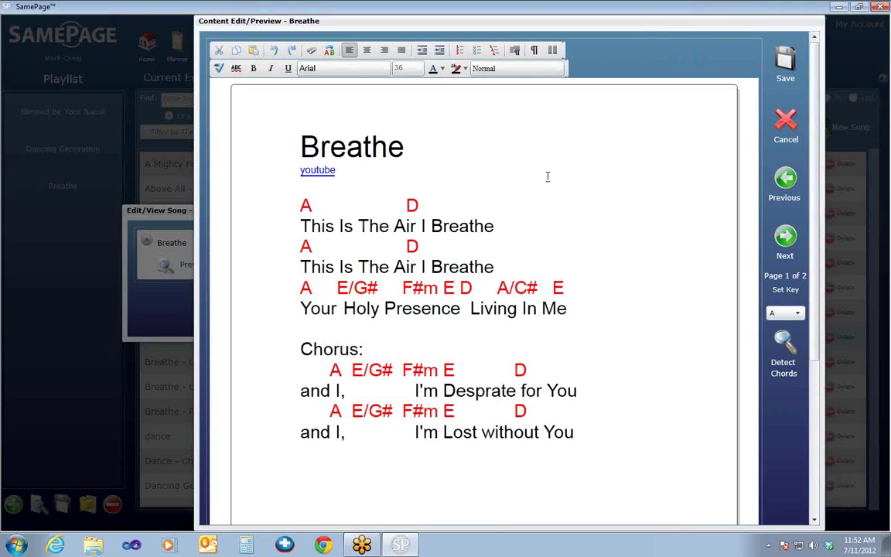
pyautogui.click(515, 224)
pyautogui.press('BackSpace')
pyautogui.write('e')
pyautogui.click(786, 124)
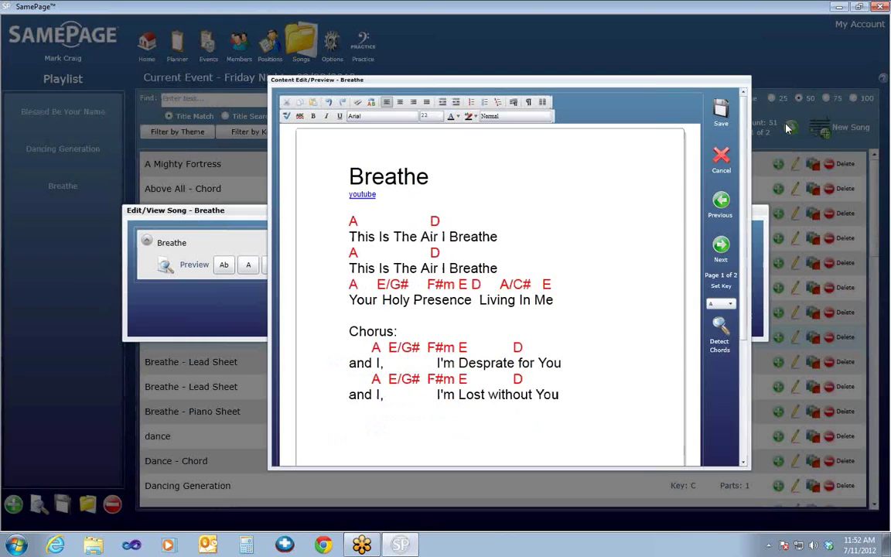
pyautogui.click(715, 243)
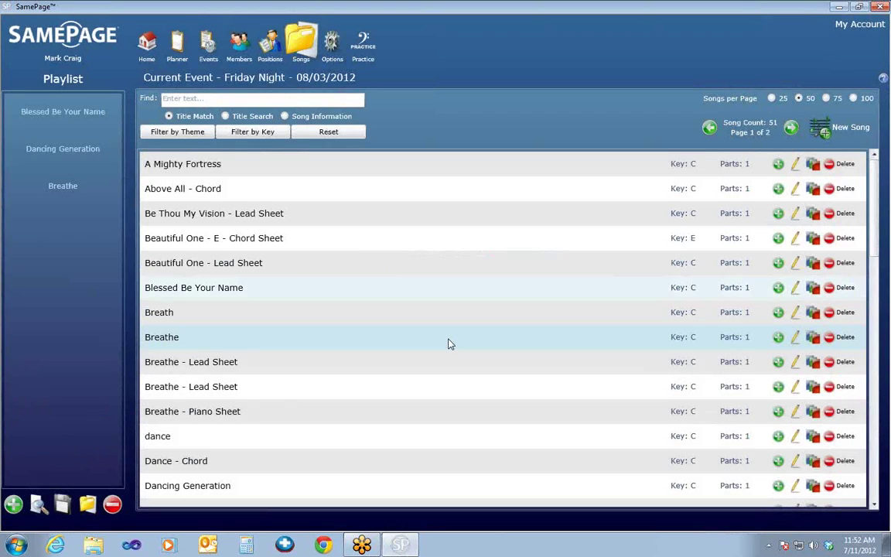
# Step: Open the Falcon song for editing and scroll through its Falcon Lake instrument parts
pyautogui.scroll(-5, 430, 372)
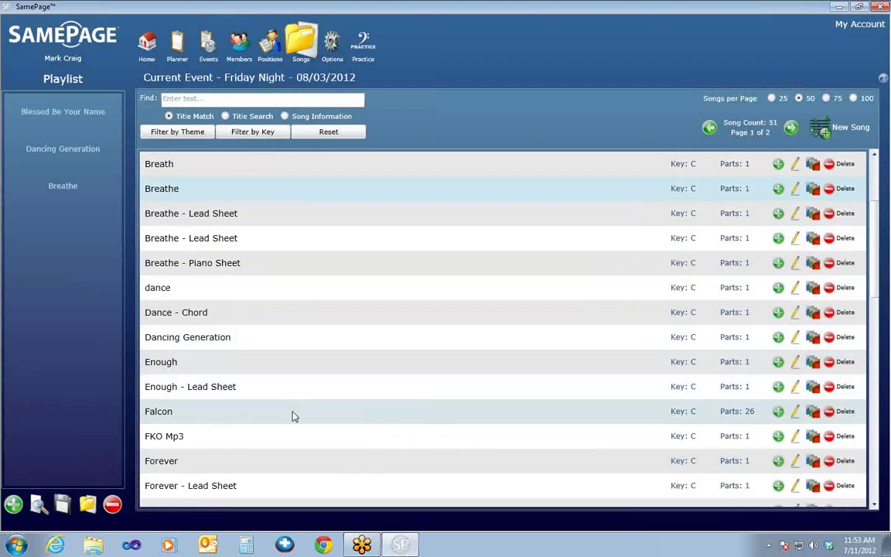
pyautogui.click(174, 418)
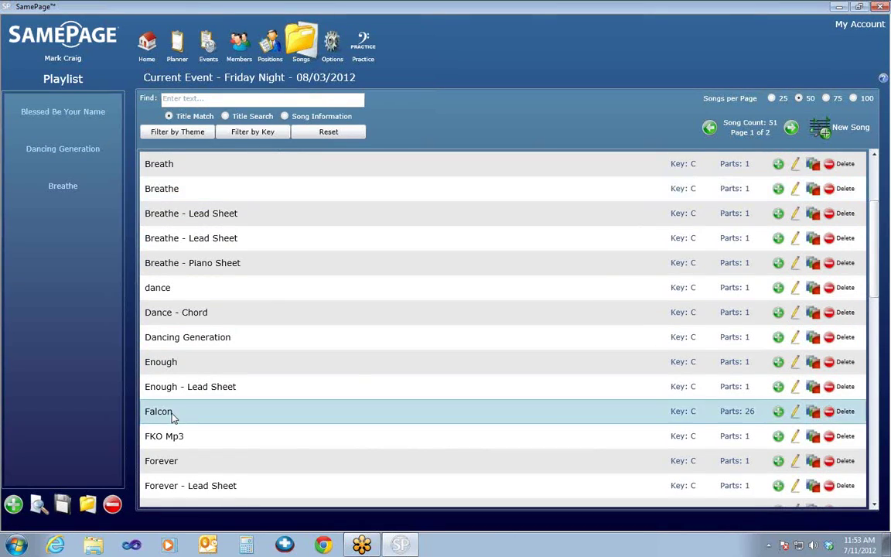
pyautogui.doubleClick(372, 411)
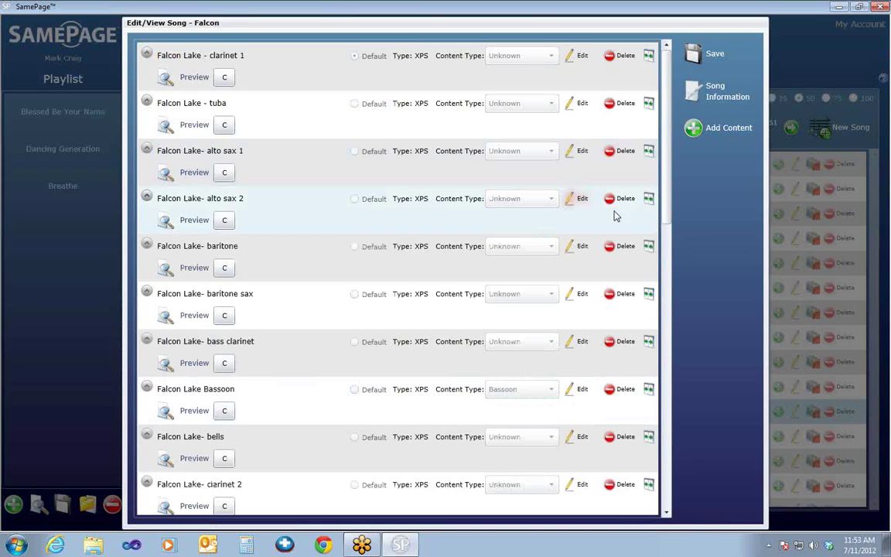
pyautogui.scroll(-5, 494, 241)
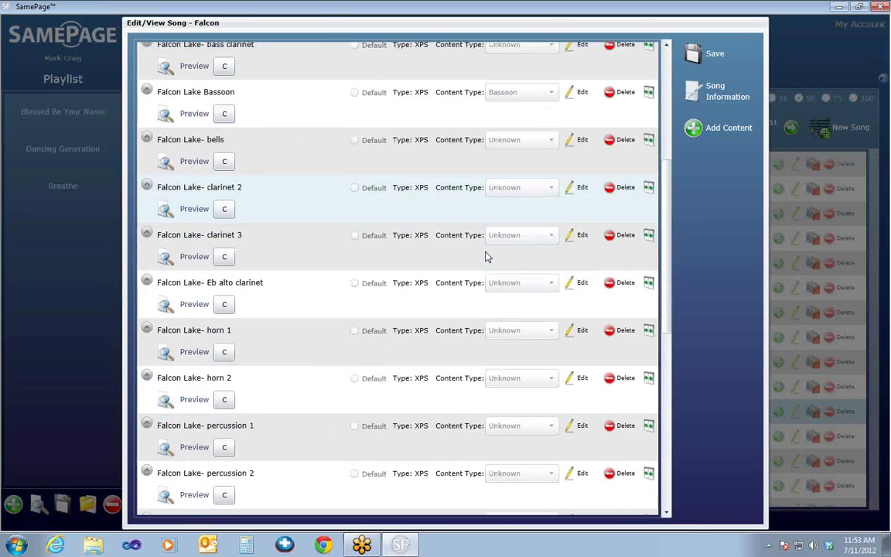
pyautogui.scroll(-8, 486, 256)
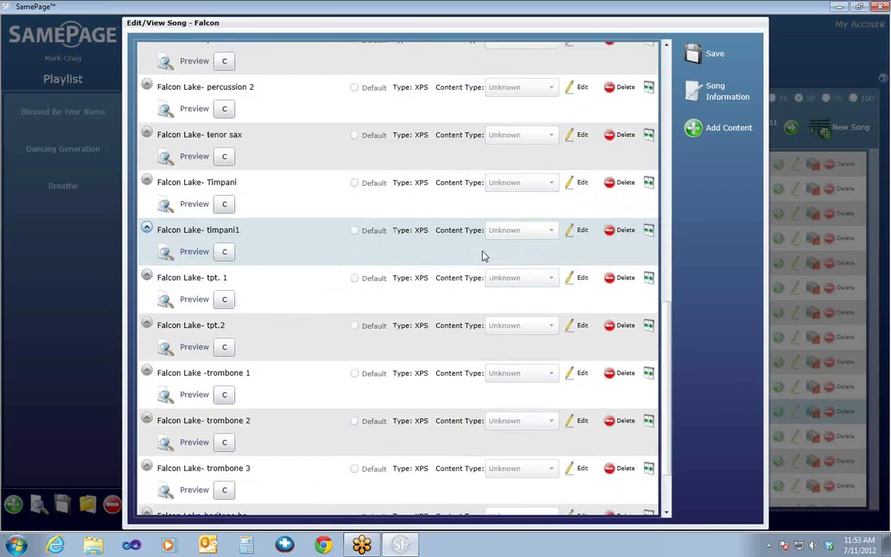
pyautogui.scroll(-2, 483, 256)
pyautogui.scroll(10, 483, 256)
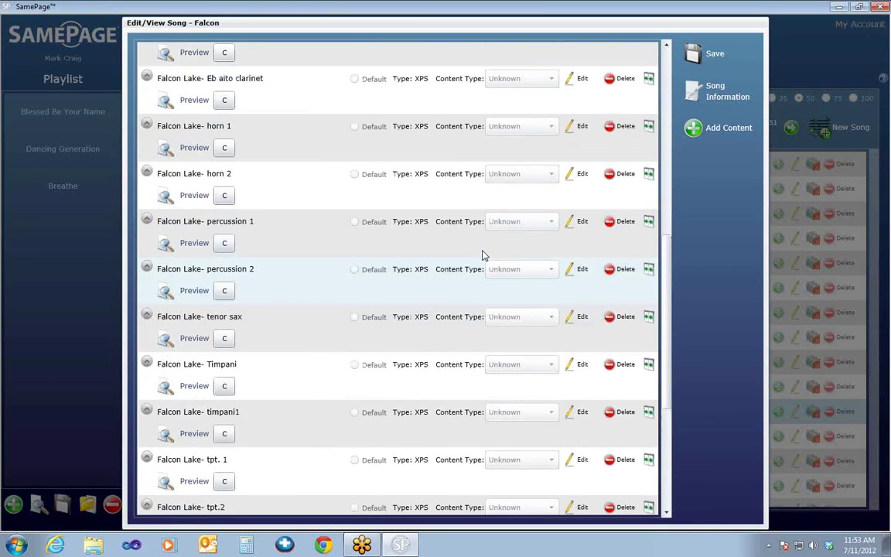
pyautogui.scroll(5, 483, 257)
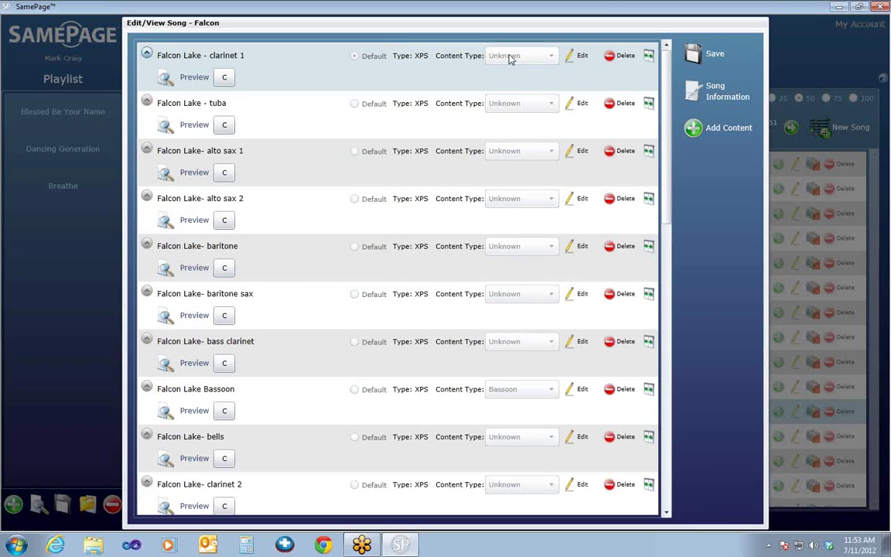
# Step: Change the Falcon Lake - clarinet 1 part's content type to Timpani, keep it default, and save
pyautogui.click(582, 57)
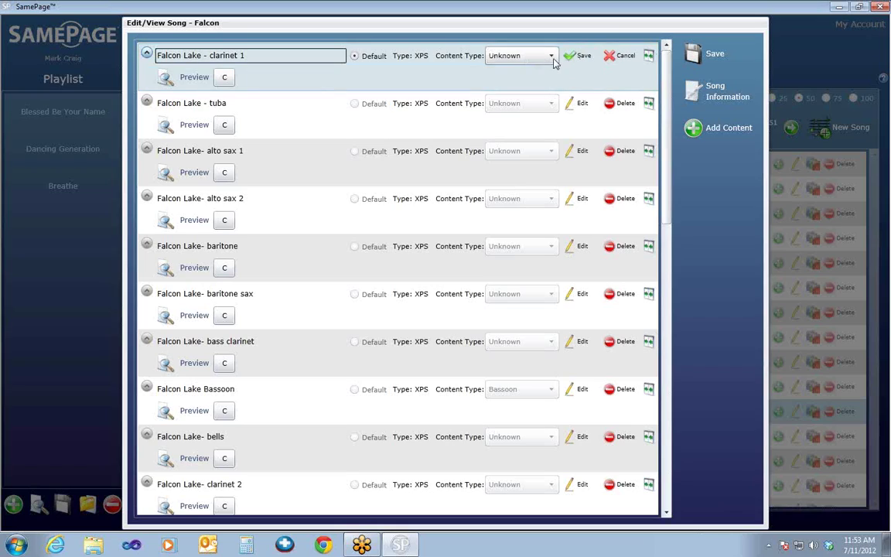
pyautogui.click(553, 57)
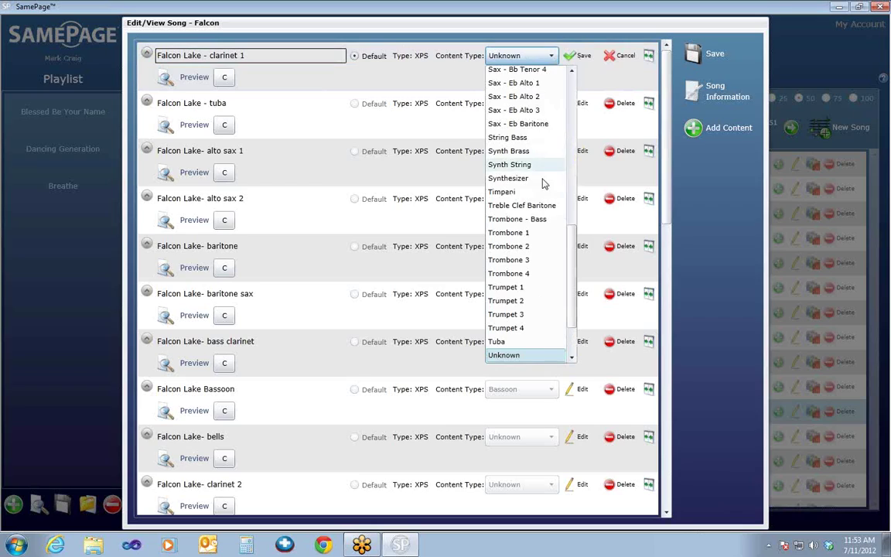
pyautogui.click(503, 192)
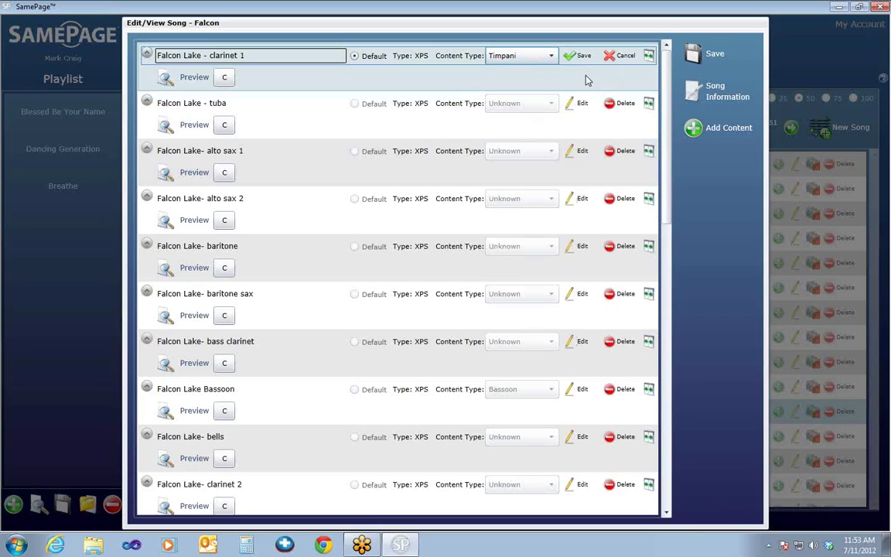
pyautogui.click(356, 57)
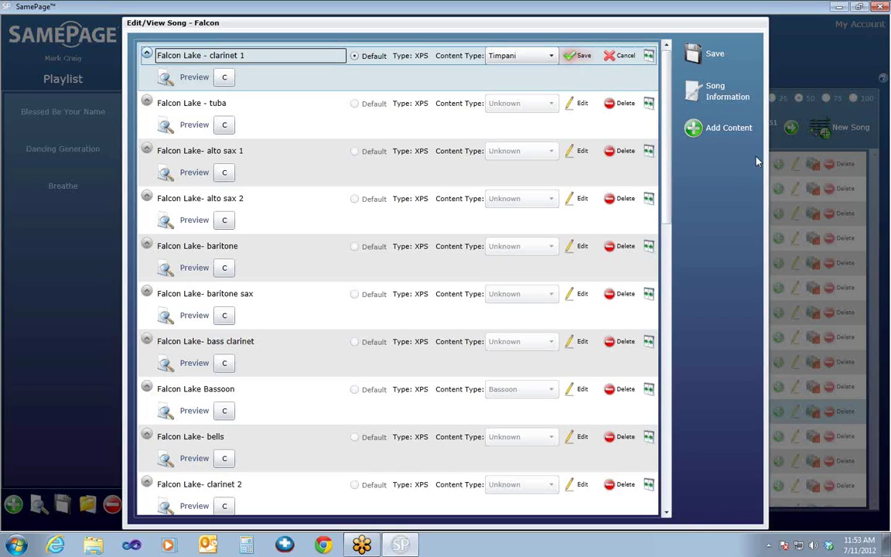
pyautogui.click(697, 132)
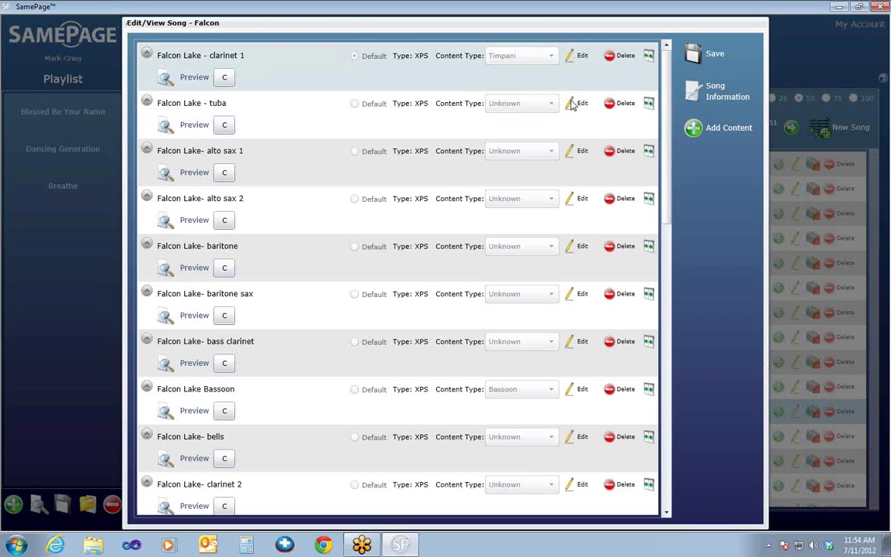
# Step: Back out of Add Content and Song Information unchanged, then save and close Falcon
pyautogui.click(695, 129)
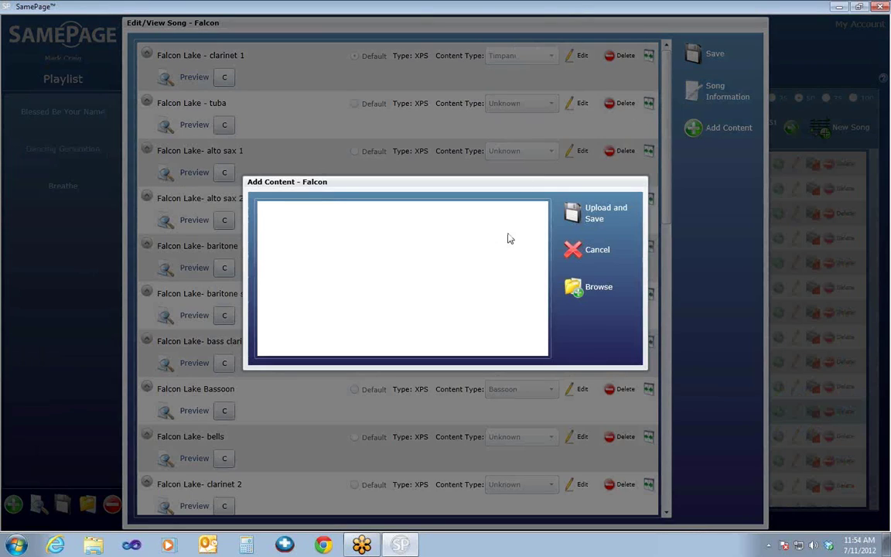
pyautogui.click(576, 290)
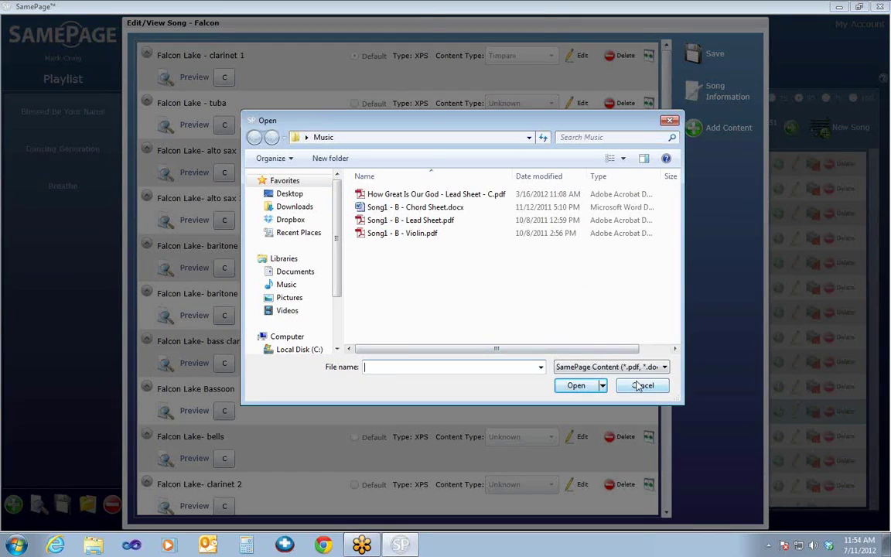
pyautogui.click(639, 386)
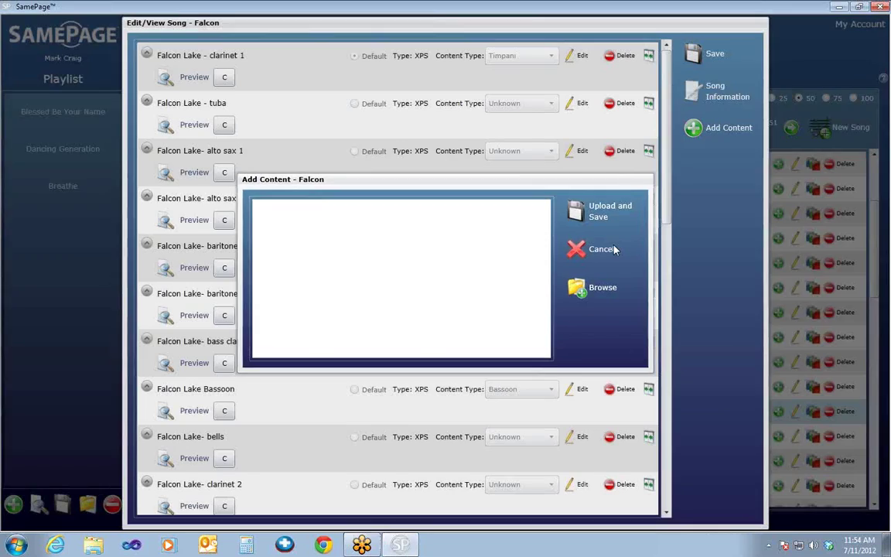
pyautogui.click(615, 249)
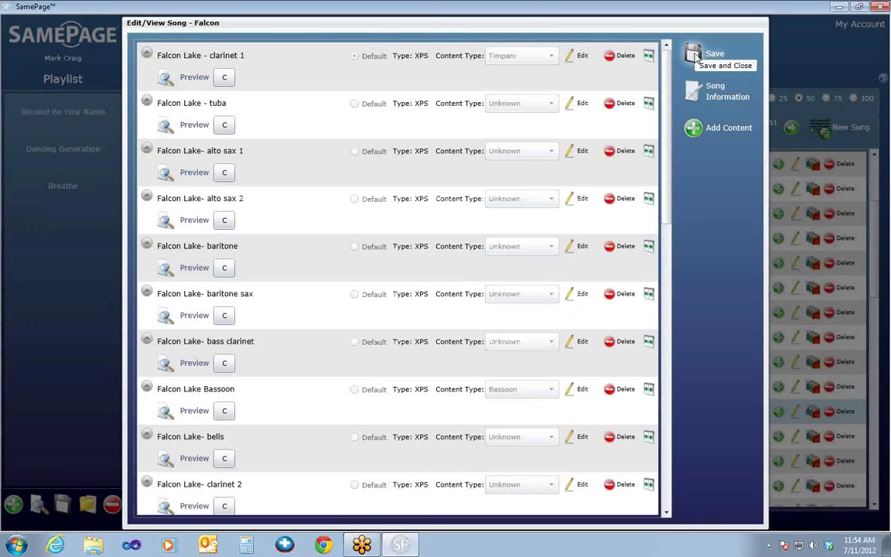
pyautogui.click(702, 93)
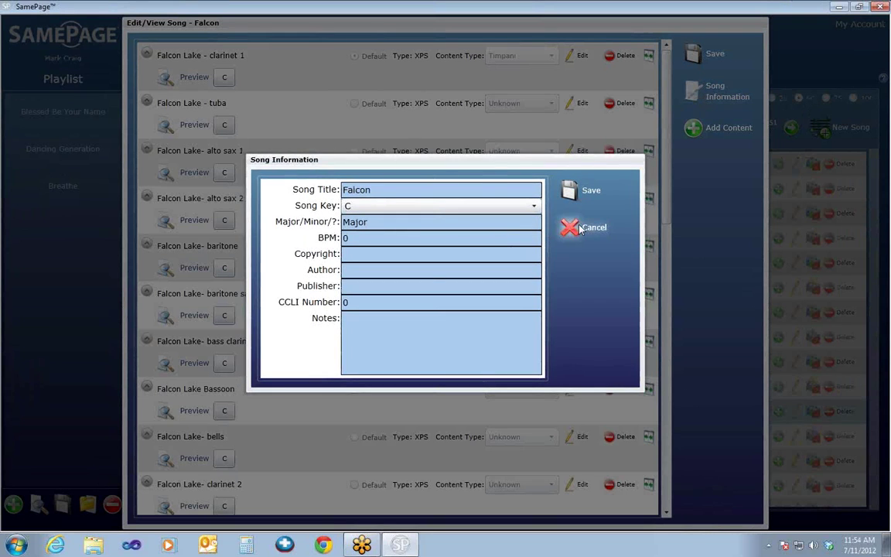
pyautogui.click(580, 229)
pyautogui.click(701, 55)
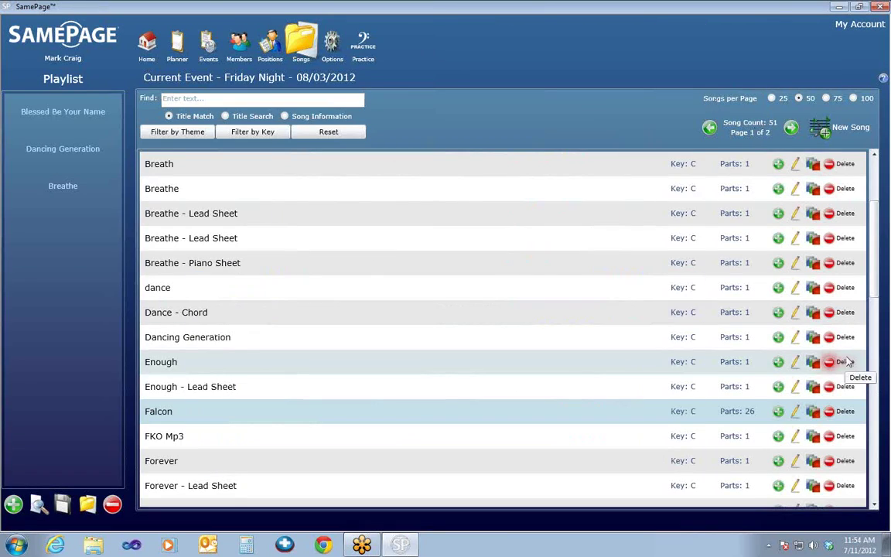
# Step: Set the Falcon song's themes to HotSprings only, with Hope unticked, and apply them
pyautogui.click(813, 413)
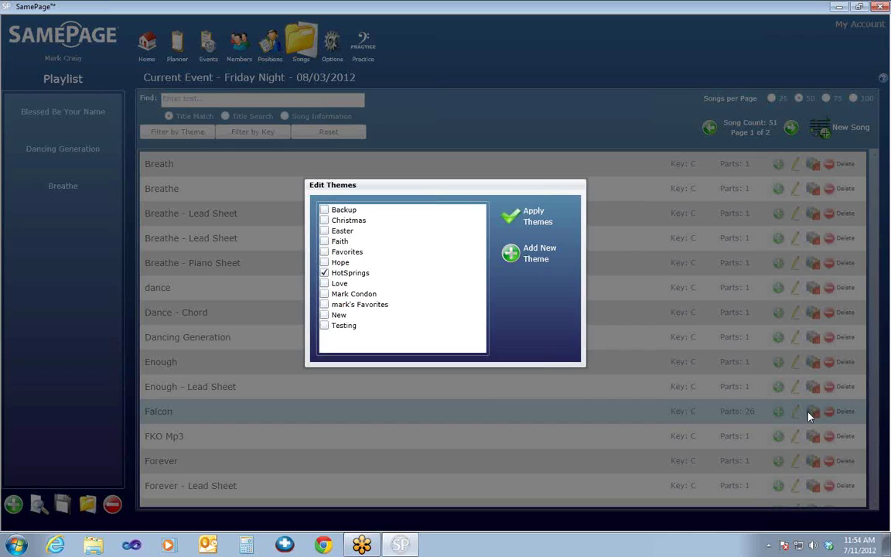
pyautogui.click(325, 263)
pyautogui.click(324, 271)
pyautogui.click(324, 263)
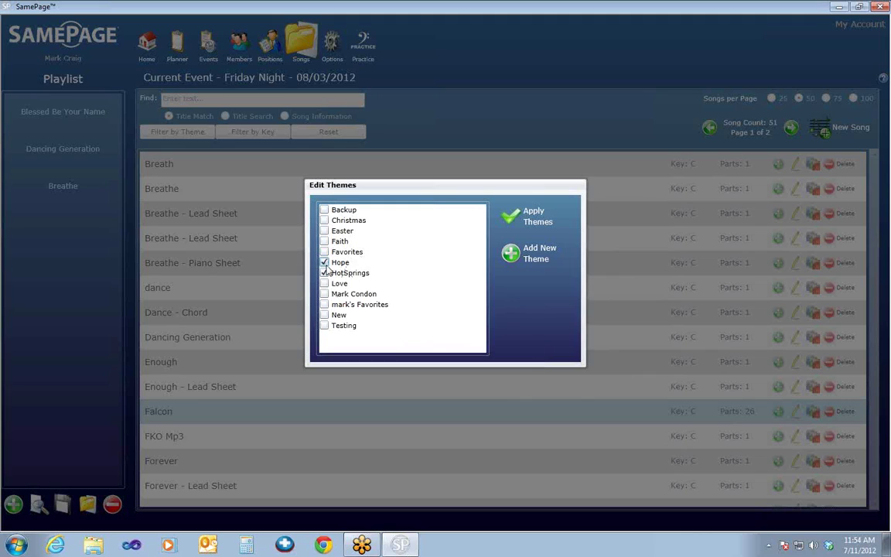
pyautogui.click(514, 220)
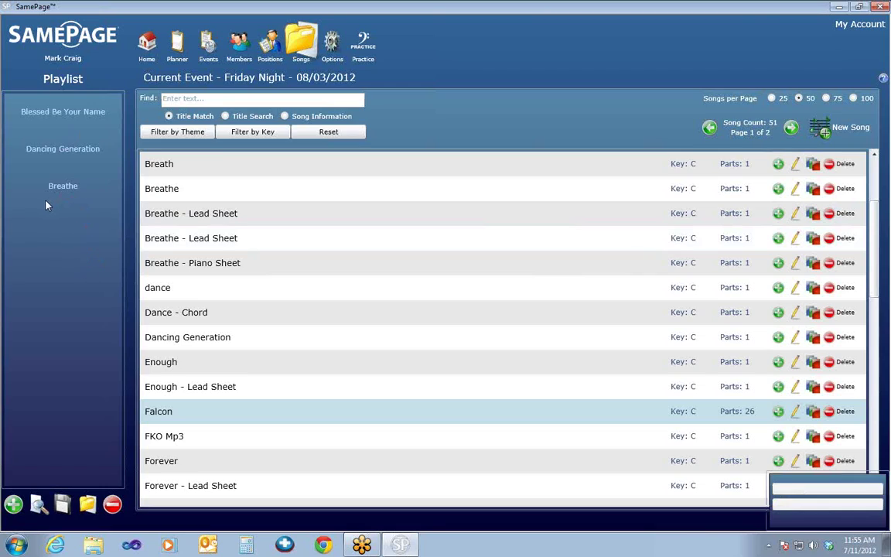
# Step: Move Blessed Be Your Name down, preview and save it, then remove it from the playlist
pyautogui.click(58, 112)
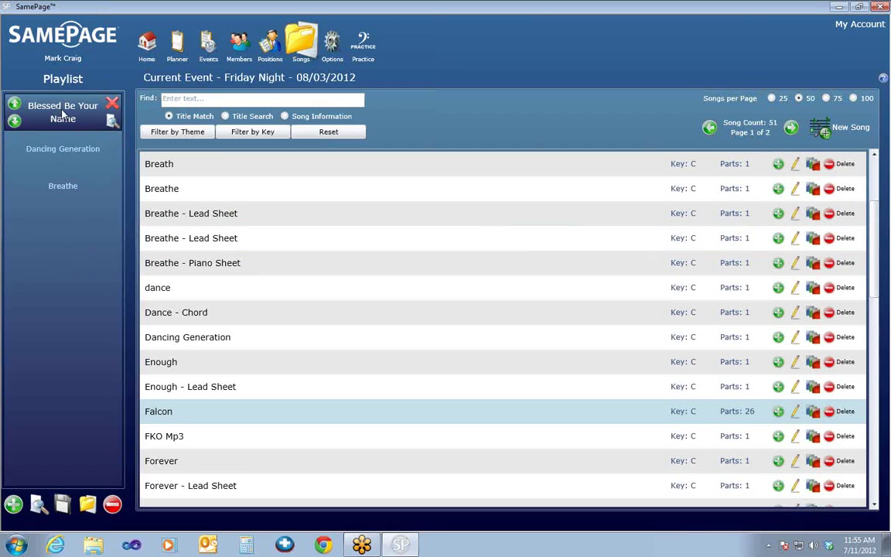
pyautogui.click(14, 121)
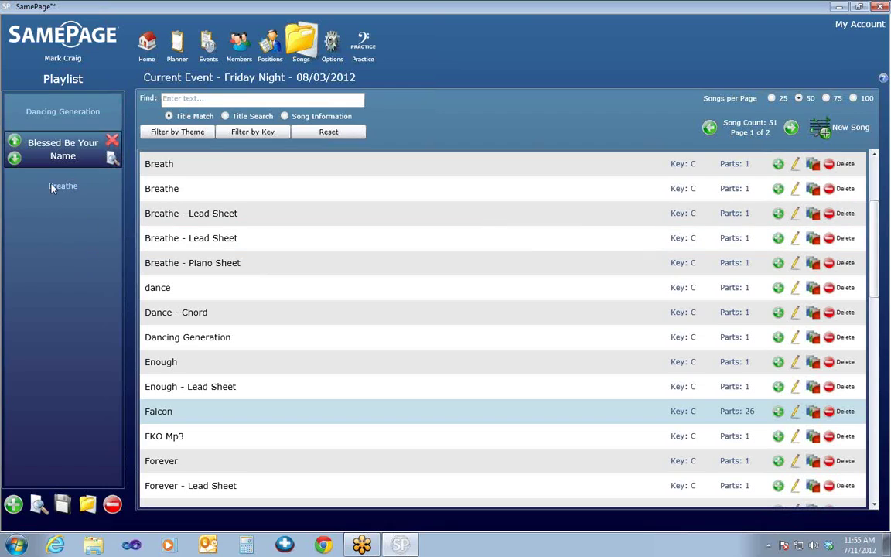
pyautogui.click(111, 158)
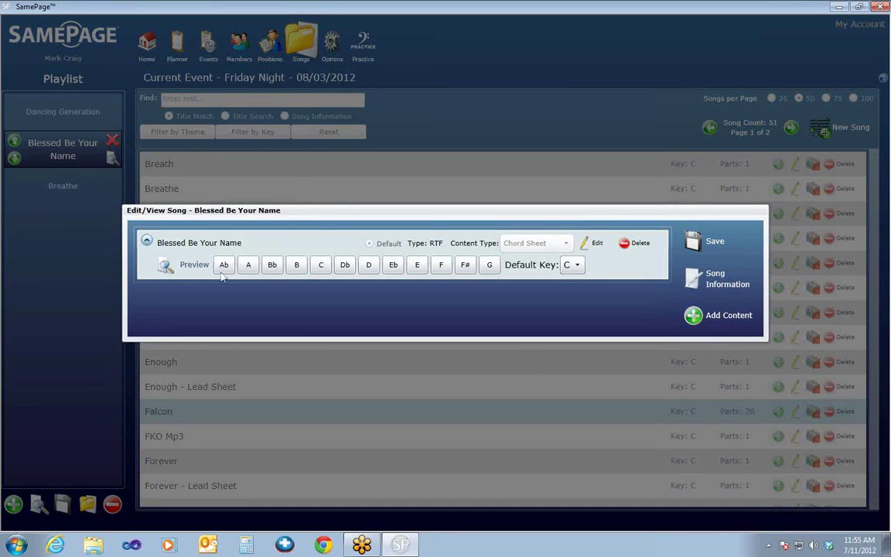
pyautogui.click(701, 243)
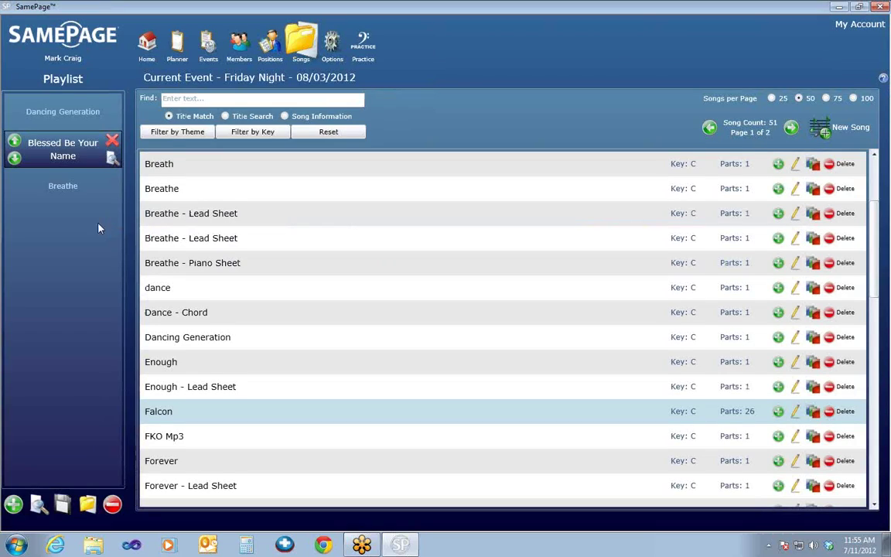
pyautogui.click(112, 142)
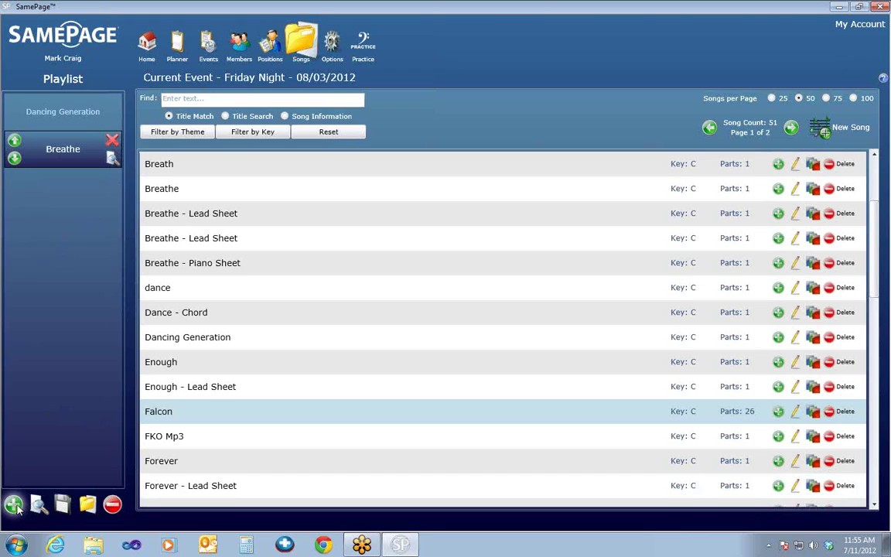
# Step: Add a header titled 'Header' to the playlist and move Header 1 above Breathe
pyautogui.click(13, 505)
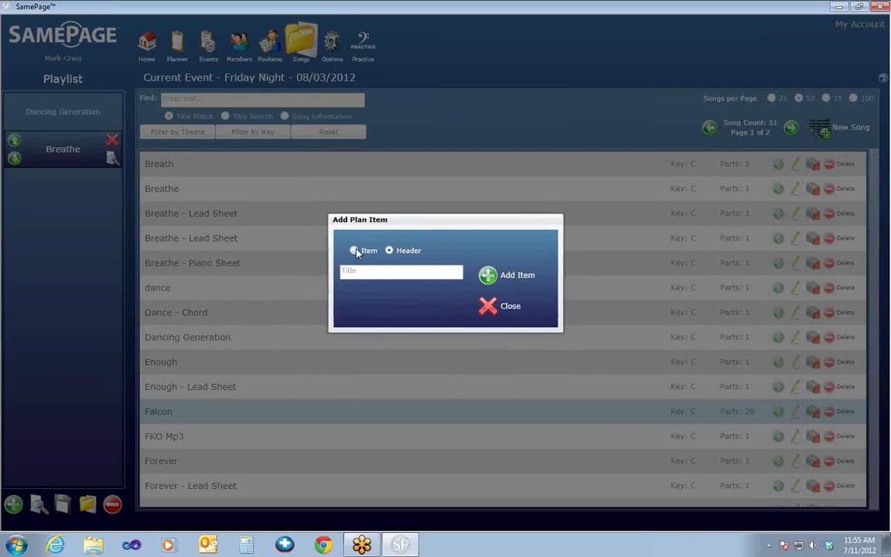
pyautogui.click(396, 273)
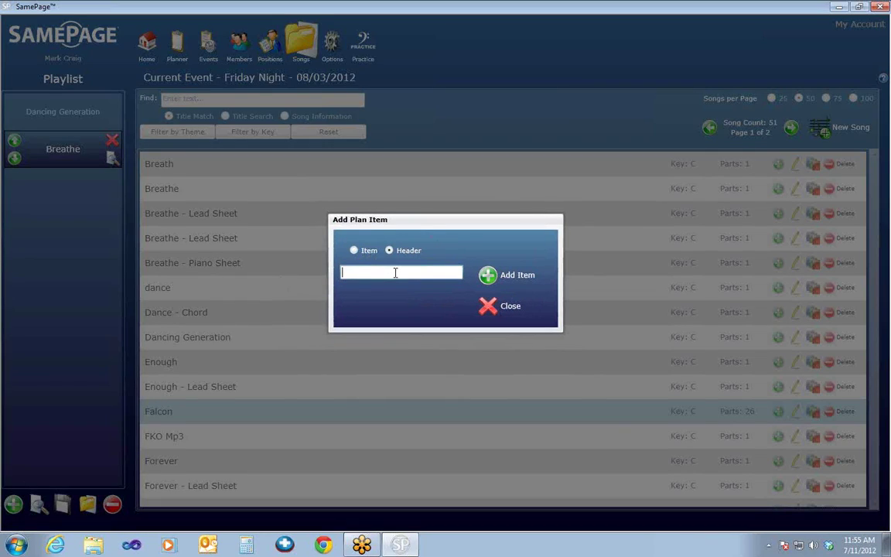
pyautogui.write('Header 1')
pyautogui.click(489, 275)
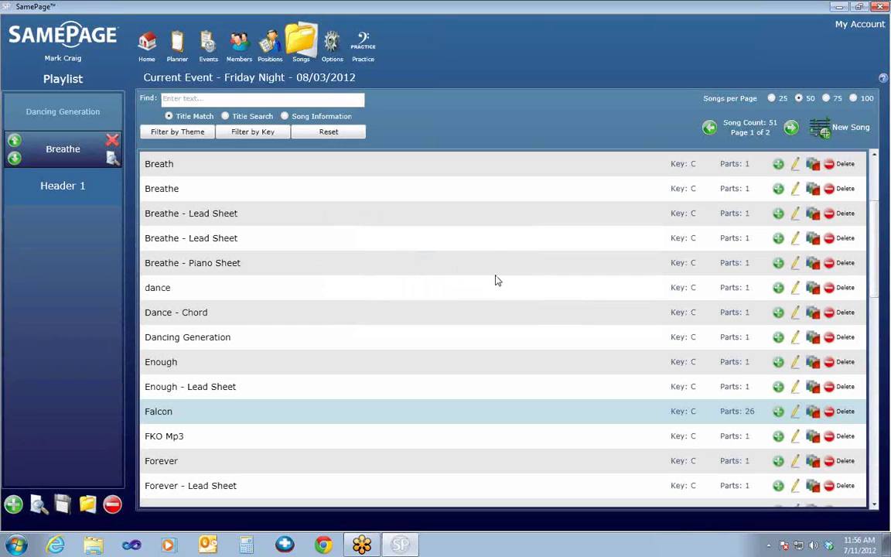
pyautogui.click(65, 185)
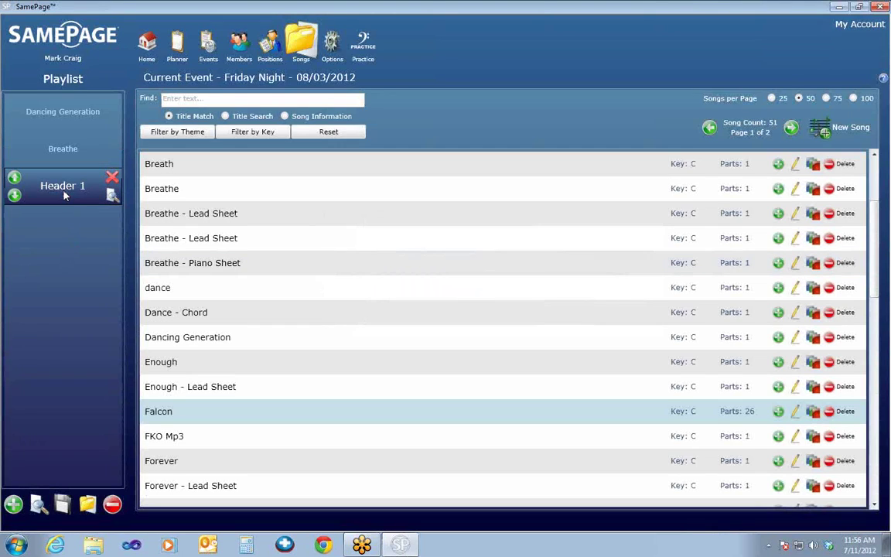
pyautogui.click(14, 174)
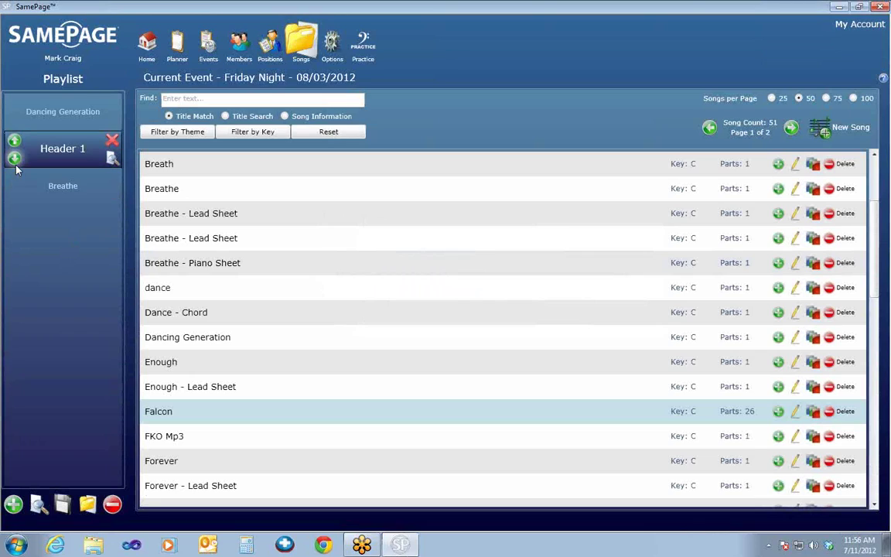
# Step: Add a plain item titled 'Item1' right after Breathe in the playlist
pyautogui.click(65, 188)
pyautogui.click(13, 504)
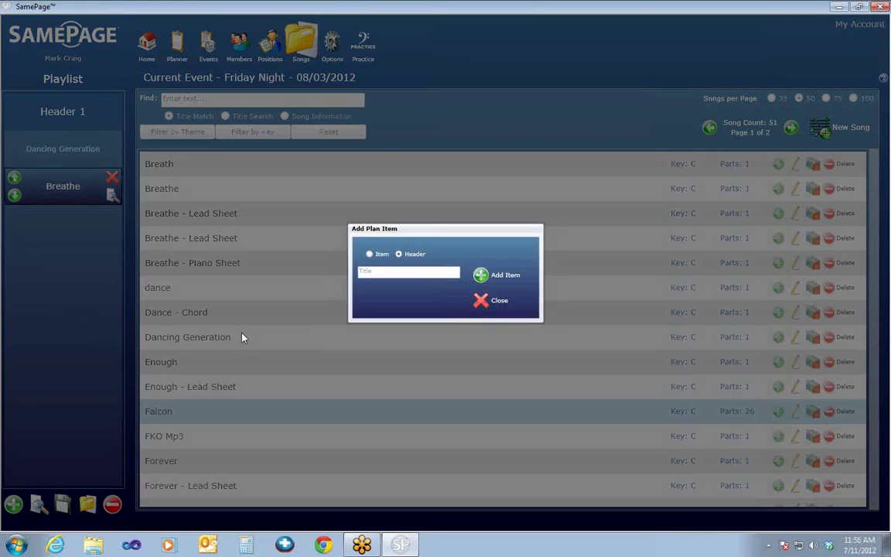
pyautogui.click(353, 249)
pyautogui.click(359, 271)
pyautogui.write('Item1')
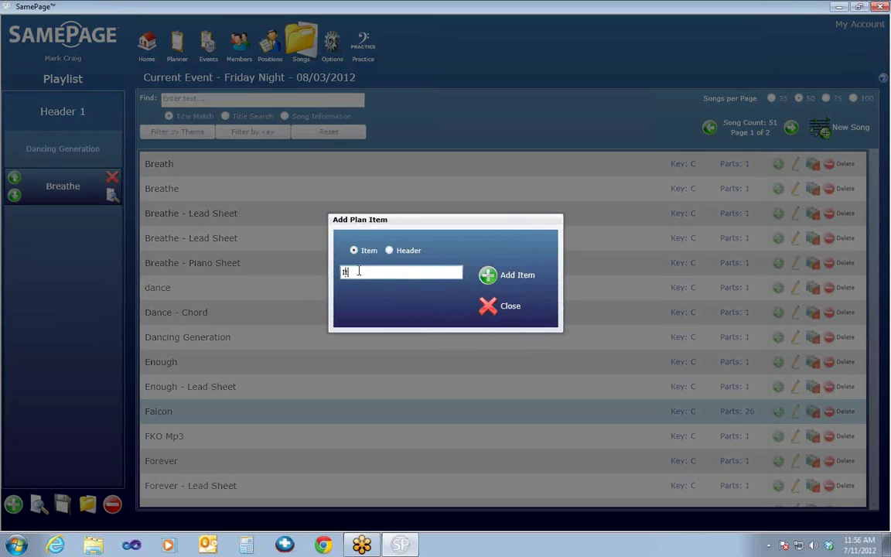
pyautogui.click(489, 276)
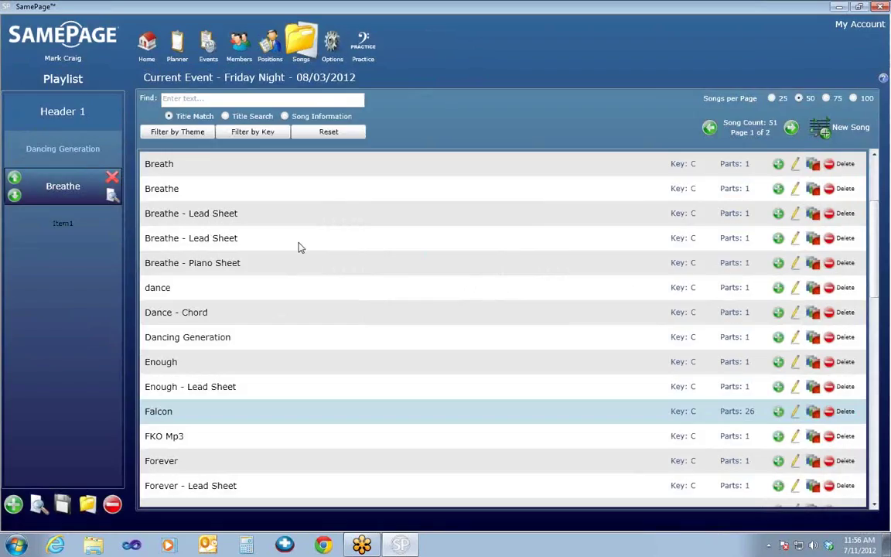
pyautogui.click(67, 223)
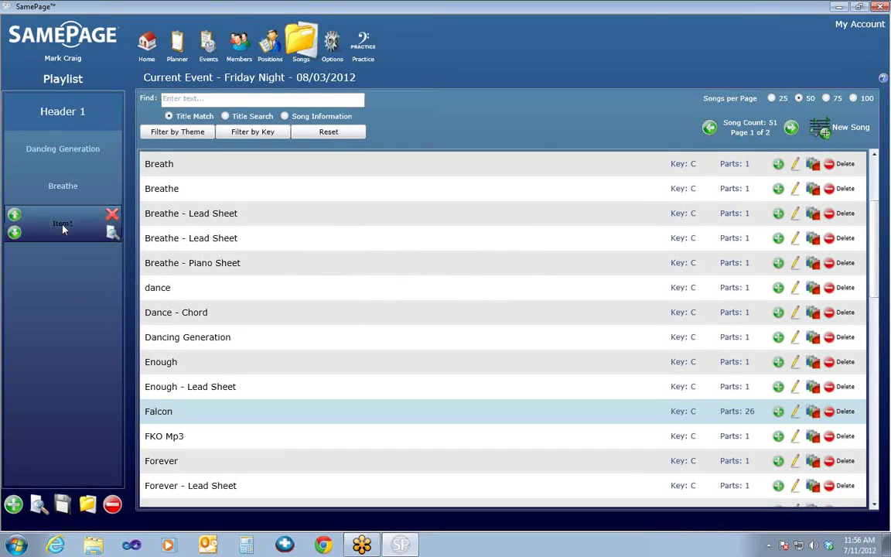
pyautogui.click(53, 173)
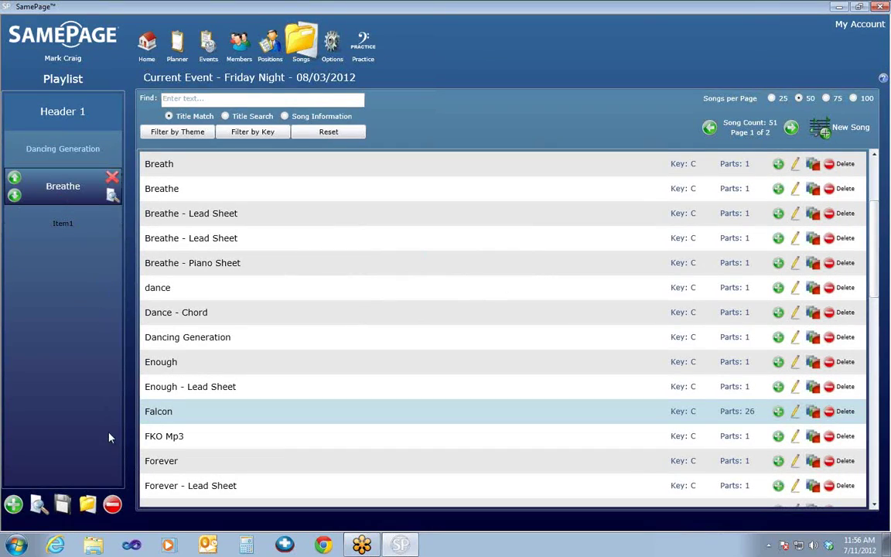
pyautogui.click(37, 505)
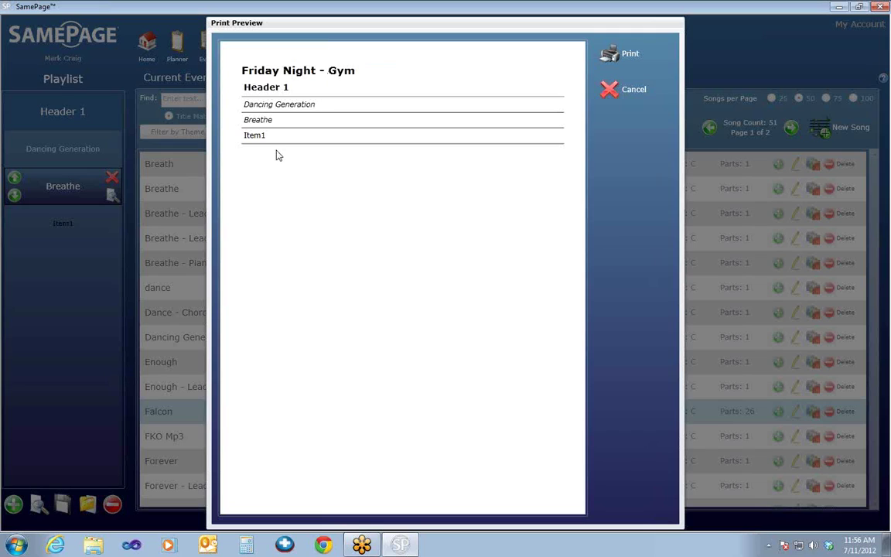
pyautogui.click(634, 91)
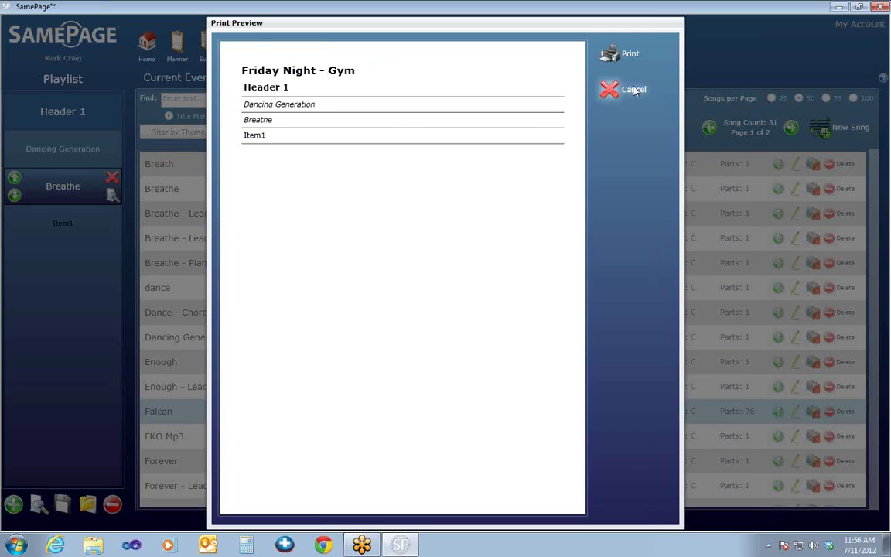
pyautogui.click(48, 225)
pyautogui.click(59, 148)
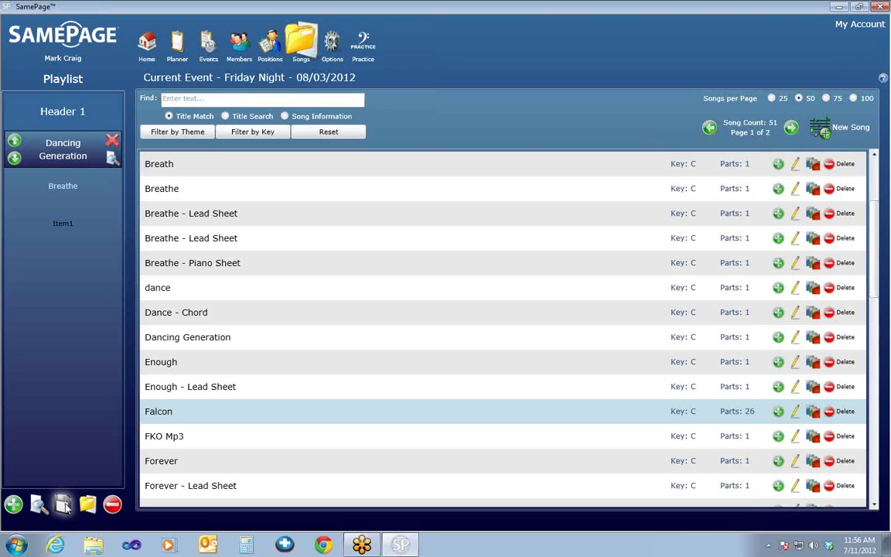
pyautogui.click(65, 506)
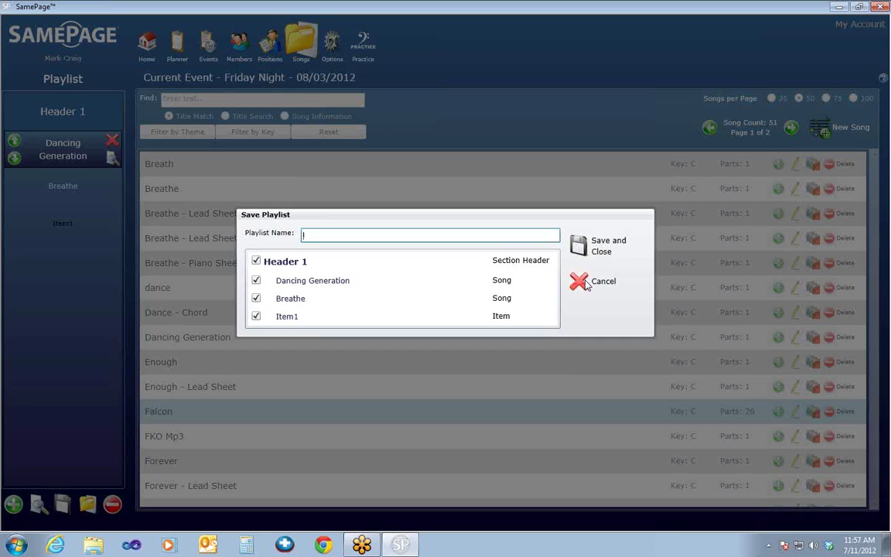
pyautogui.click(586, 283)
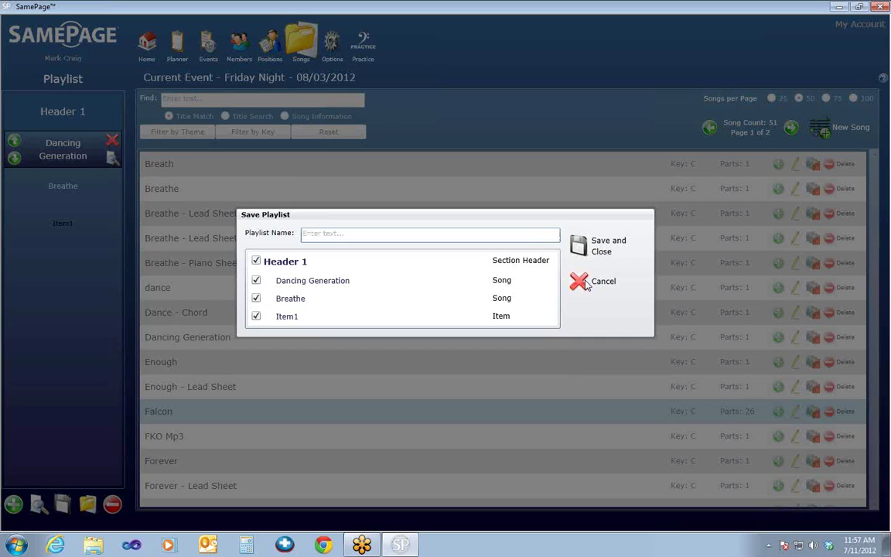
pyautogui.click(88, 506)
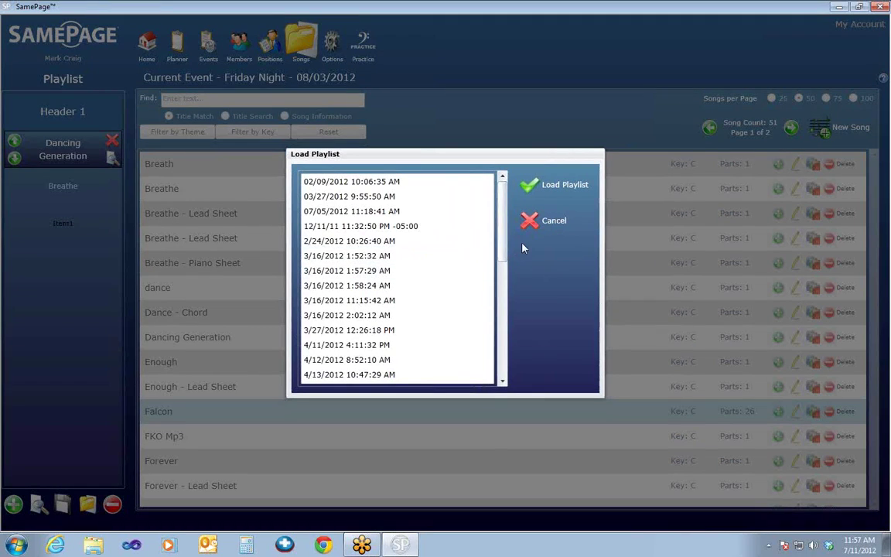
pyautogui.click(545, 221)
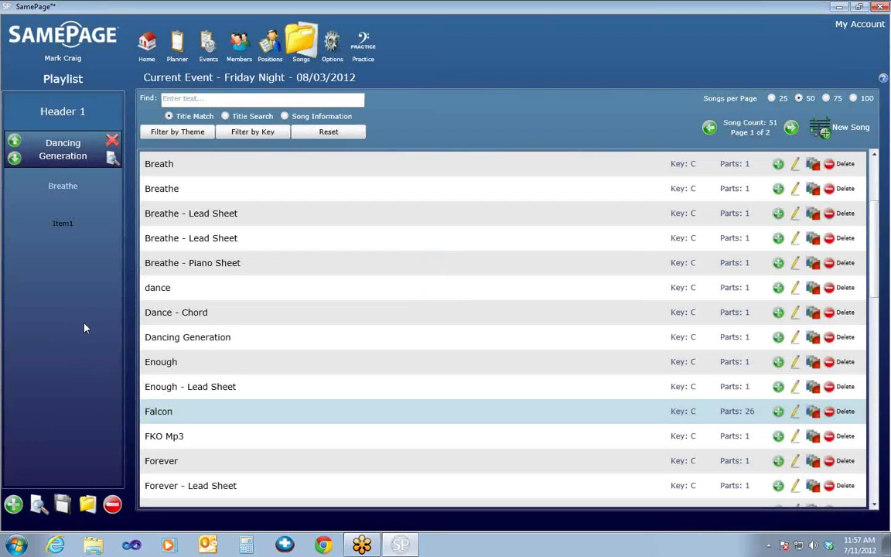
# Step: Clear the Friday Night playlist and confirm with OK
pyautogui.click(112, 506)
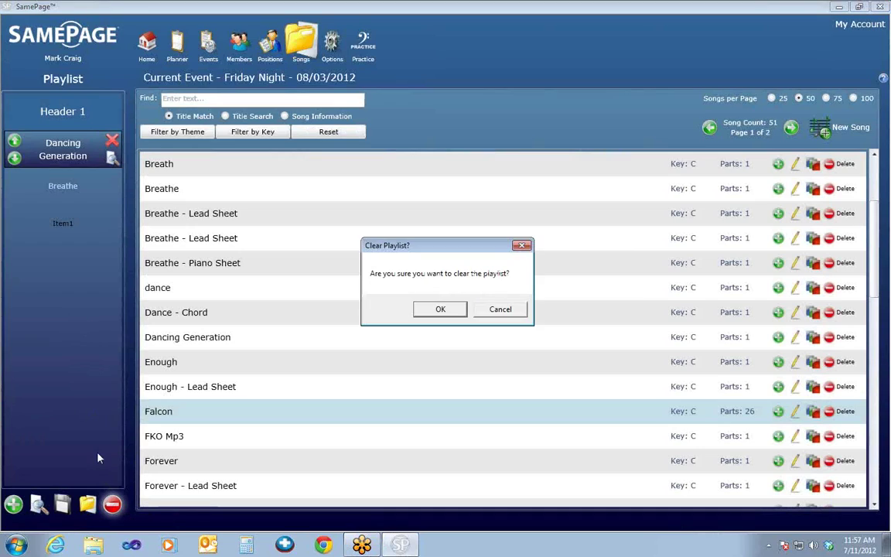
pyautogui.click(441, 310)
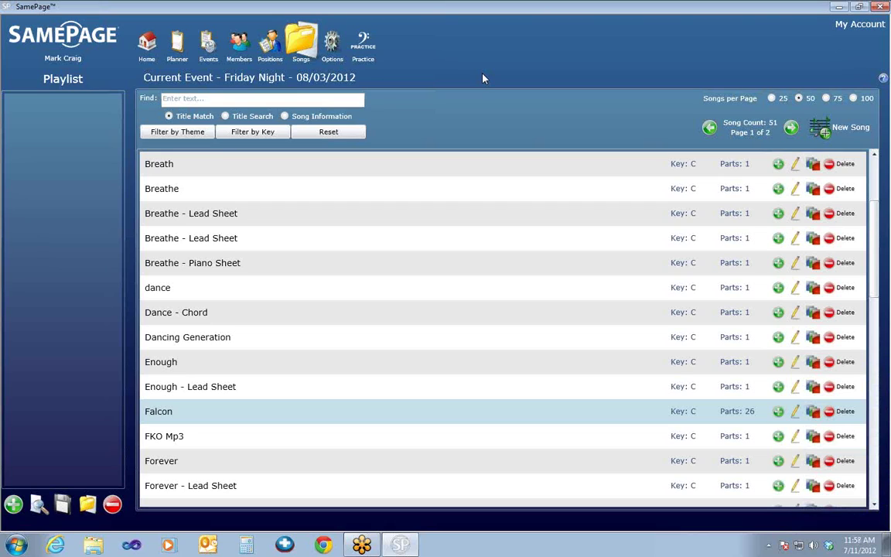
pyautogui.click(332, 43)
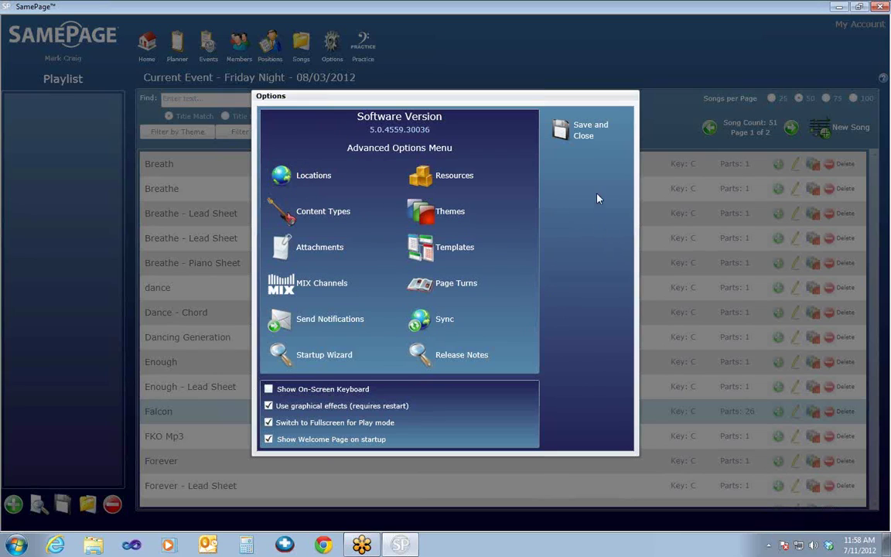
pyautogui.click(572, 134)
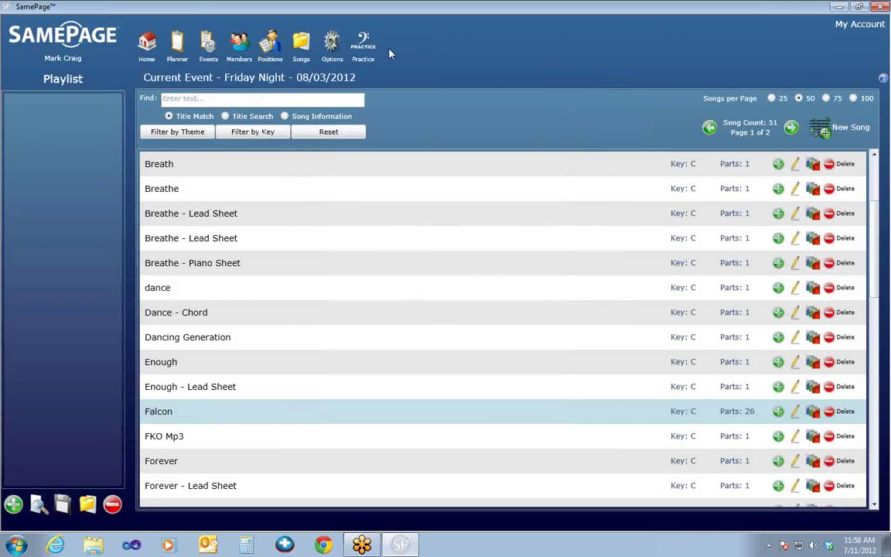
pyautogui.click(365, 34)
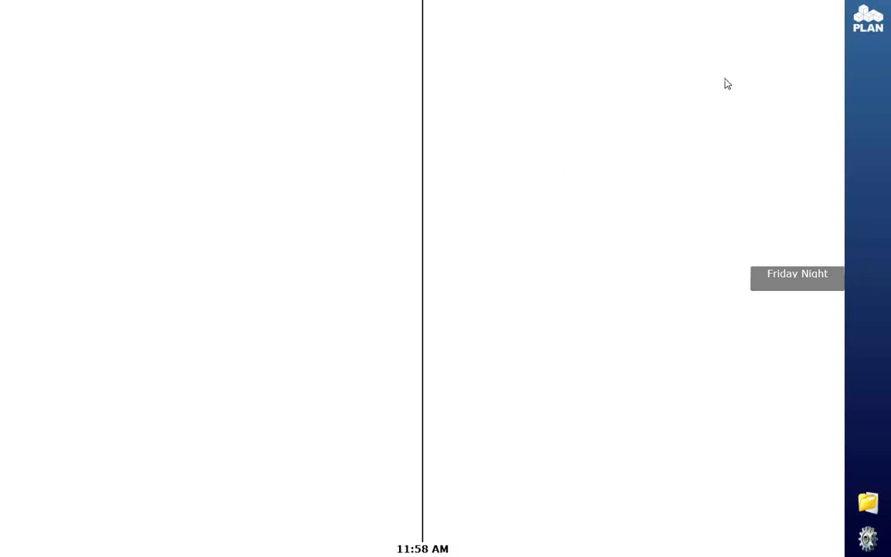
pyautogui.click(868, 17)
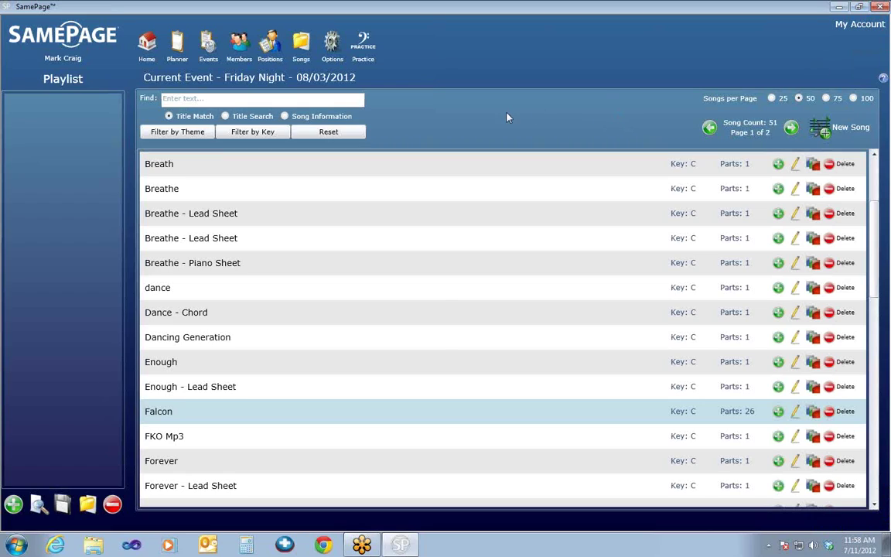
pyautogui.click(859, 26)
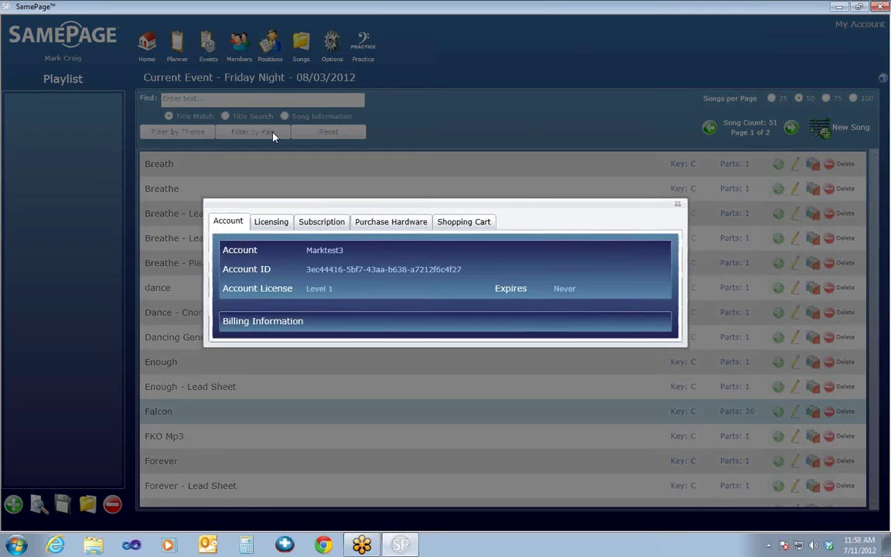
pyautogui.click(271, 222)
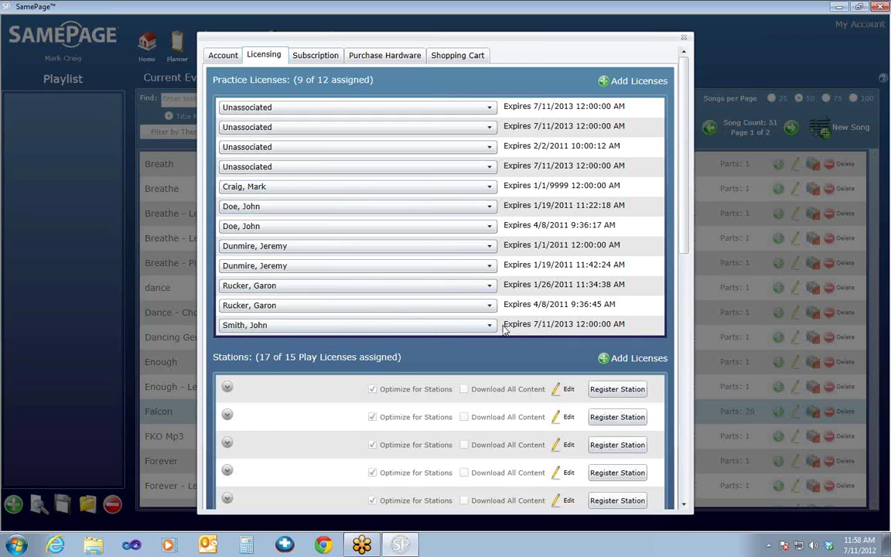
pyautogui.scroll(-8, 504, 328)
pyautogui.scroll(-7, 504, 328)
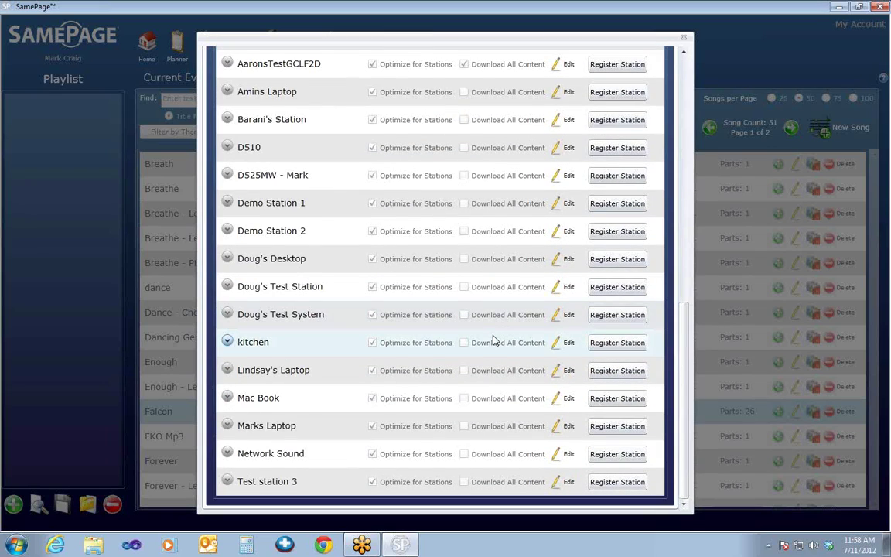
pyautogui.scroll(7, 494, 340)
pyautogui.scroll(8, 489, 338)
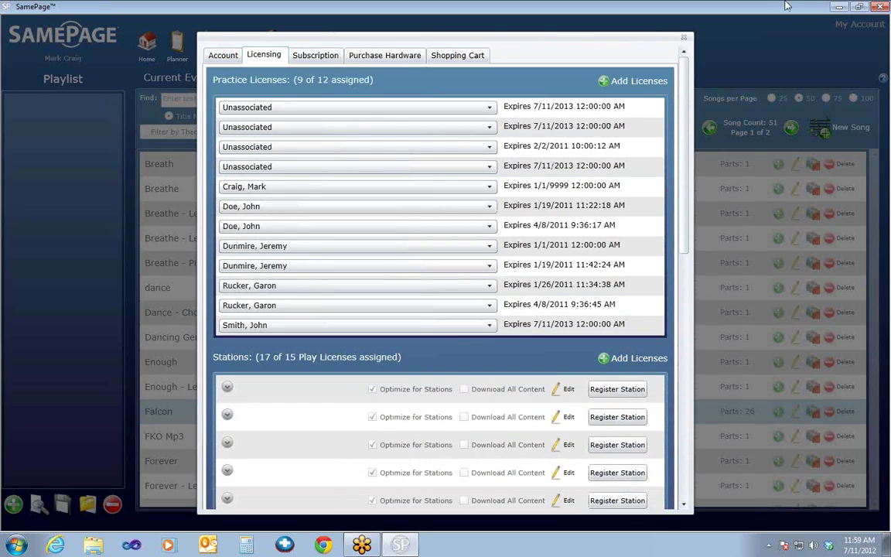
pyautogui.click(685, 40)
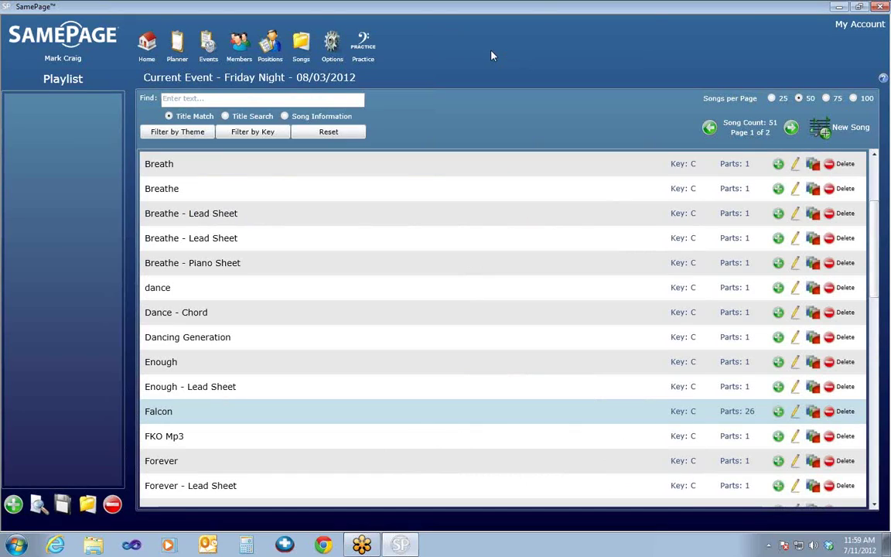
# Step: Relaunch SamePage maximized and sign in as the saved user, declining device registration
pyautogui.click(881, 6)
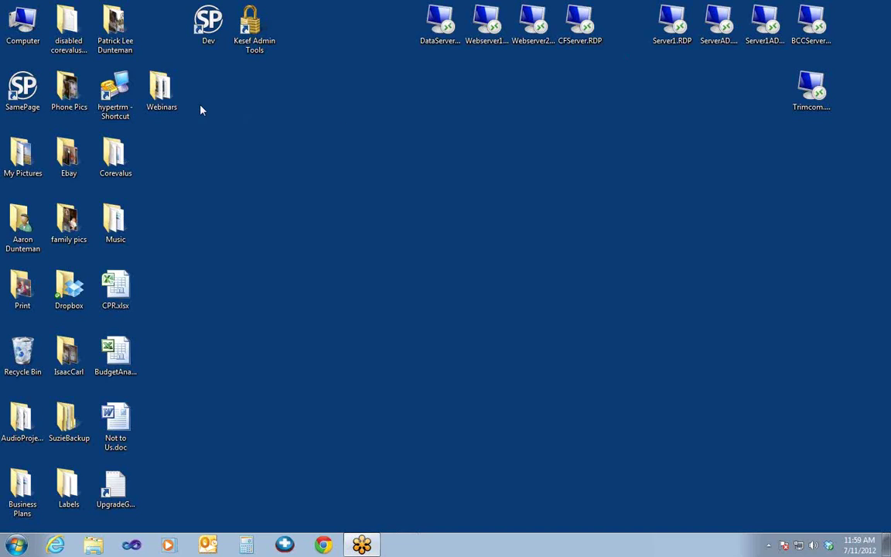
pyautogui.click(27, 89)
pyautogui.doubleClick(27, 89)
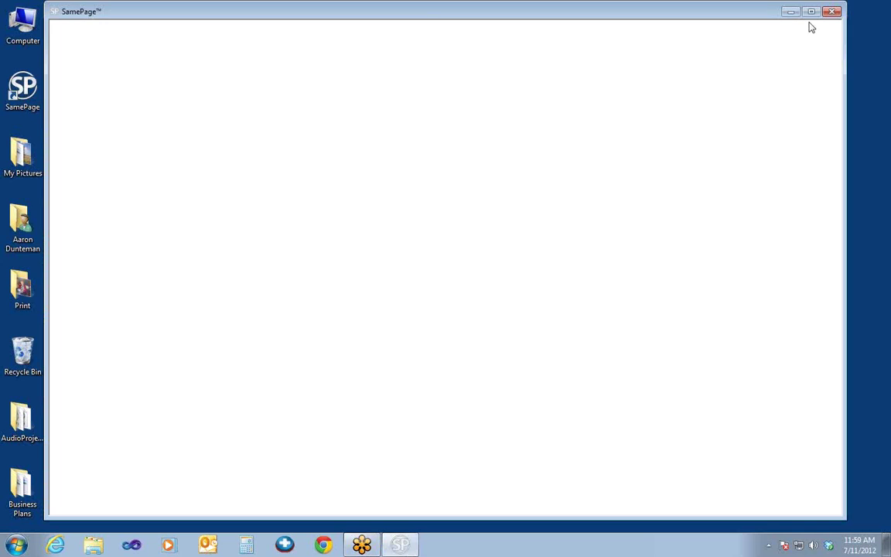
pyautogui.click(811, 11)
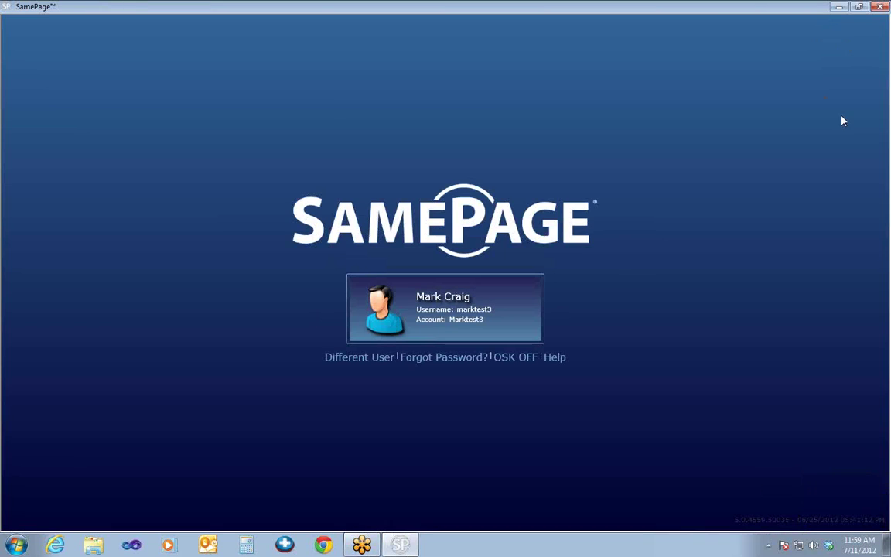
pyautogui.click(407, 306)
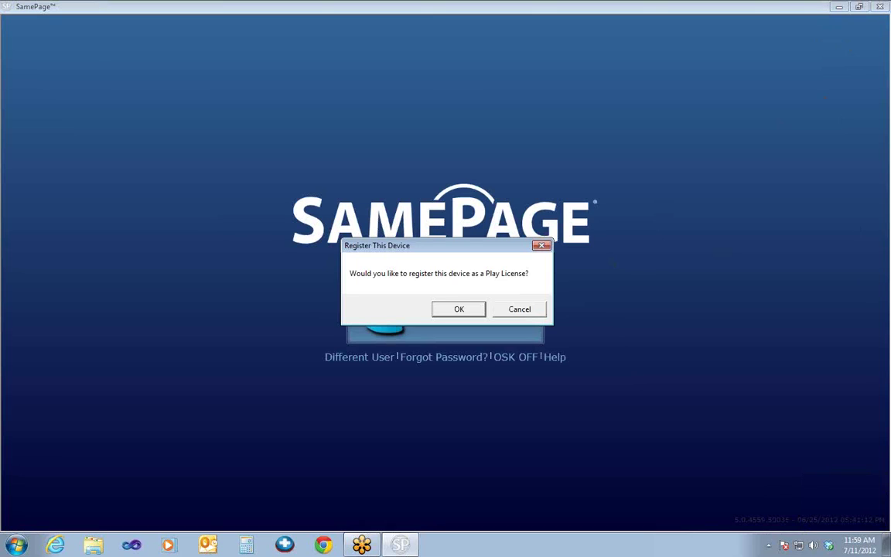
pyautogui.click(519, 310)
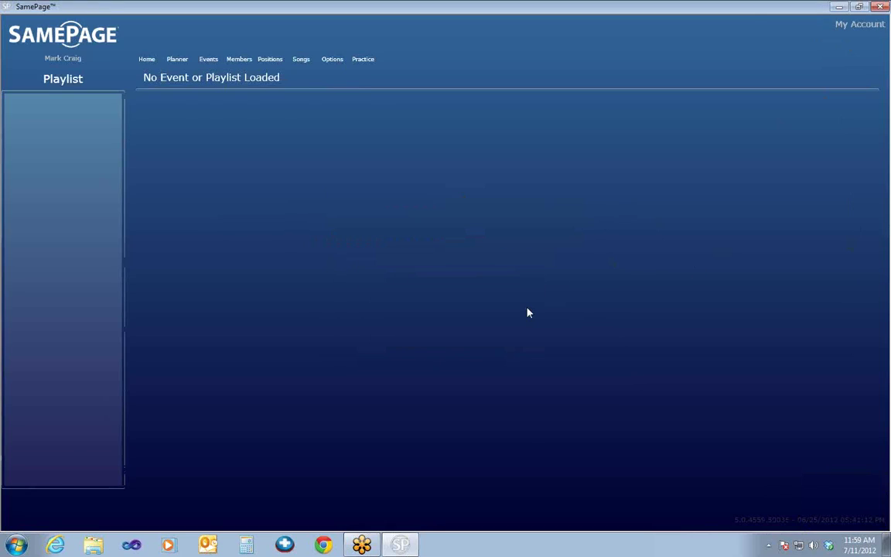